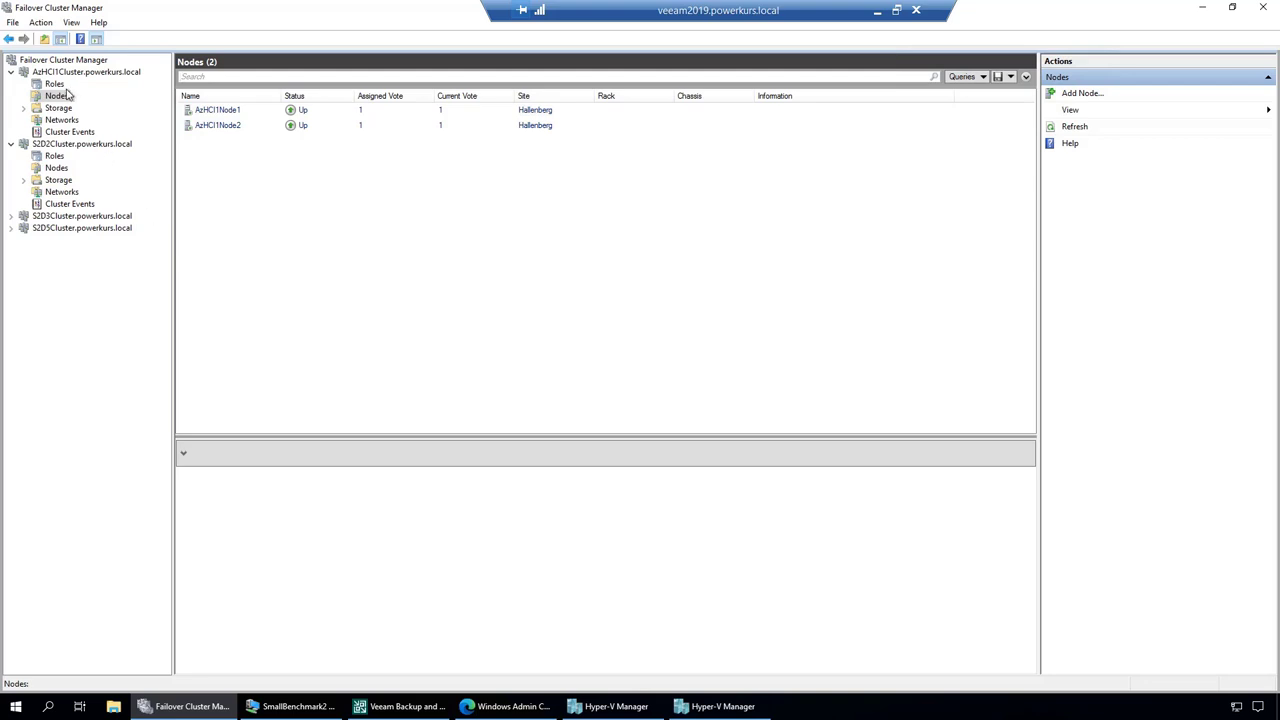
# Step: Examine the nodes and roles of AzHCI1Cluster.powerkurs.local, including the Iometer benchmark in the SmallBenchmark2 virtual machine's console
pyautogui.click(66, 94)
pyautogui.click(54, 83)
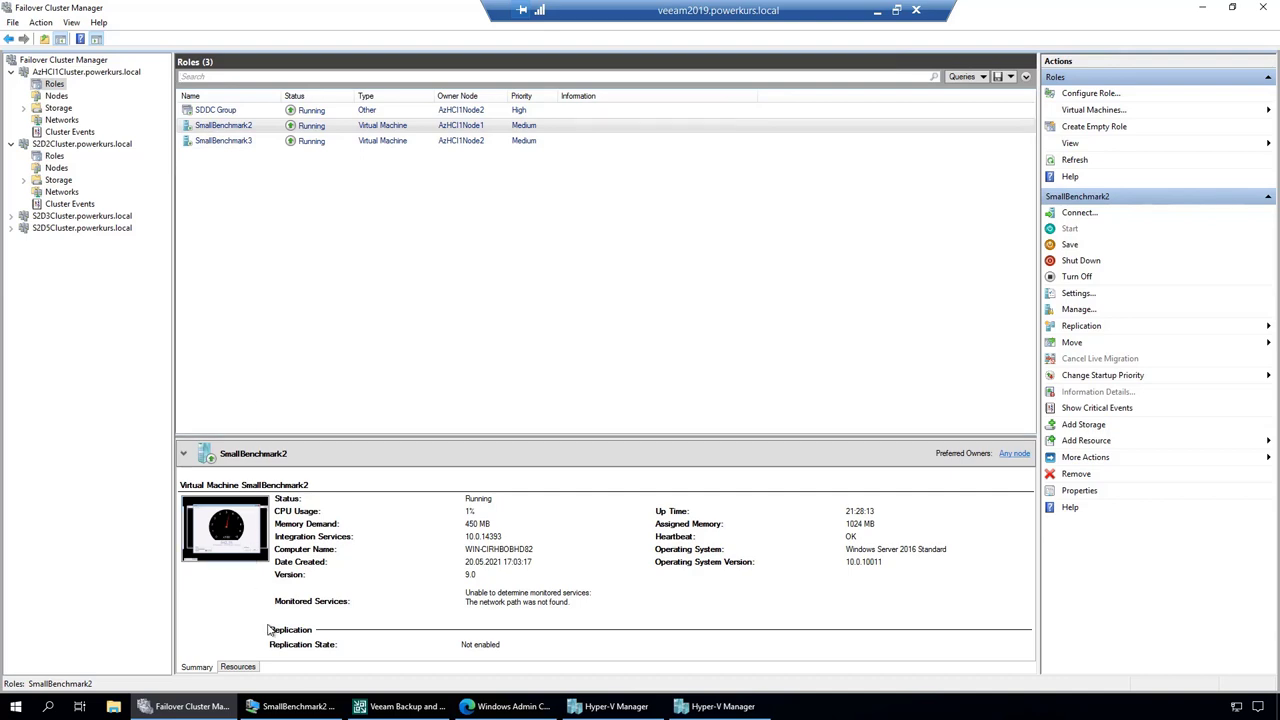
pyautogui.click(298, 707)
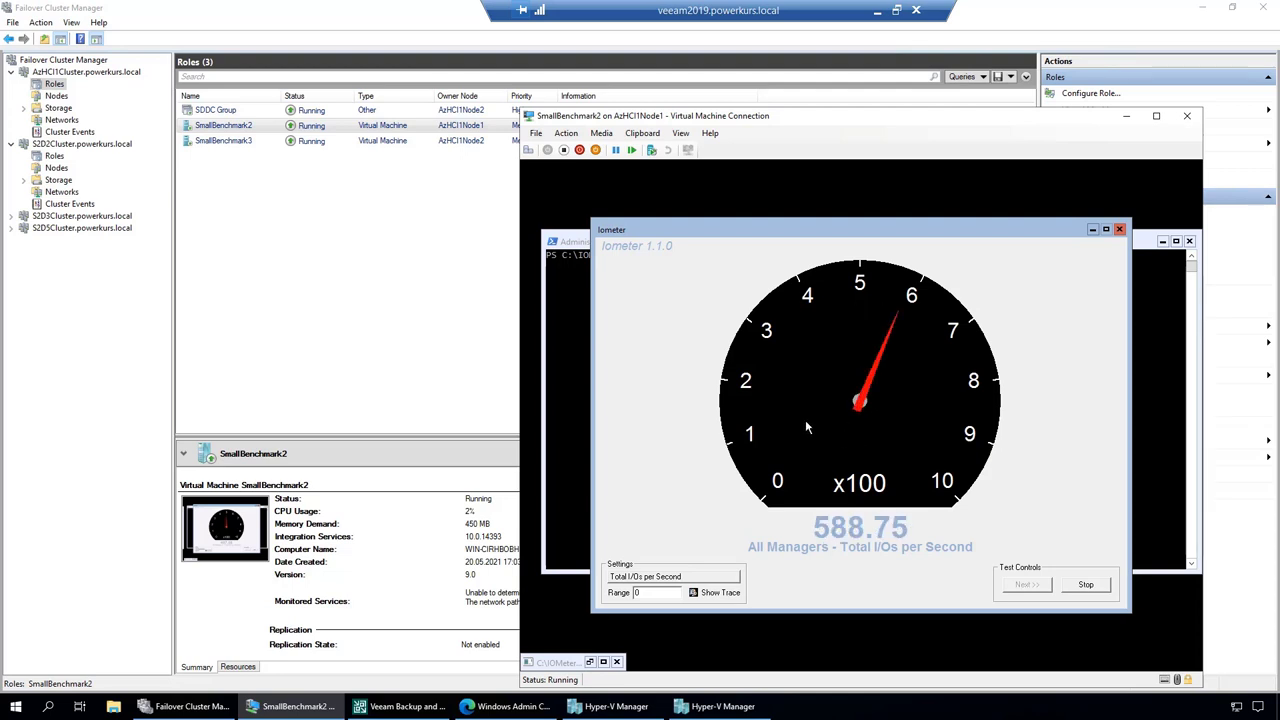
pyautogui.click(305, 240)
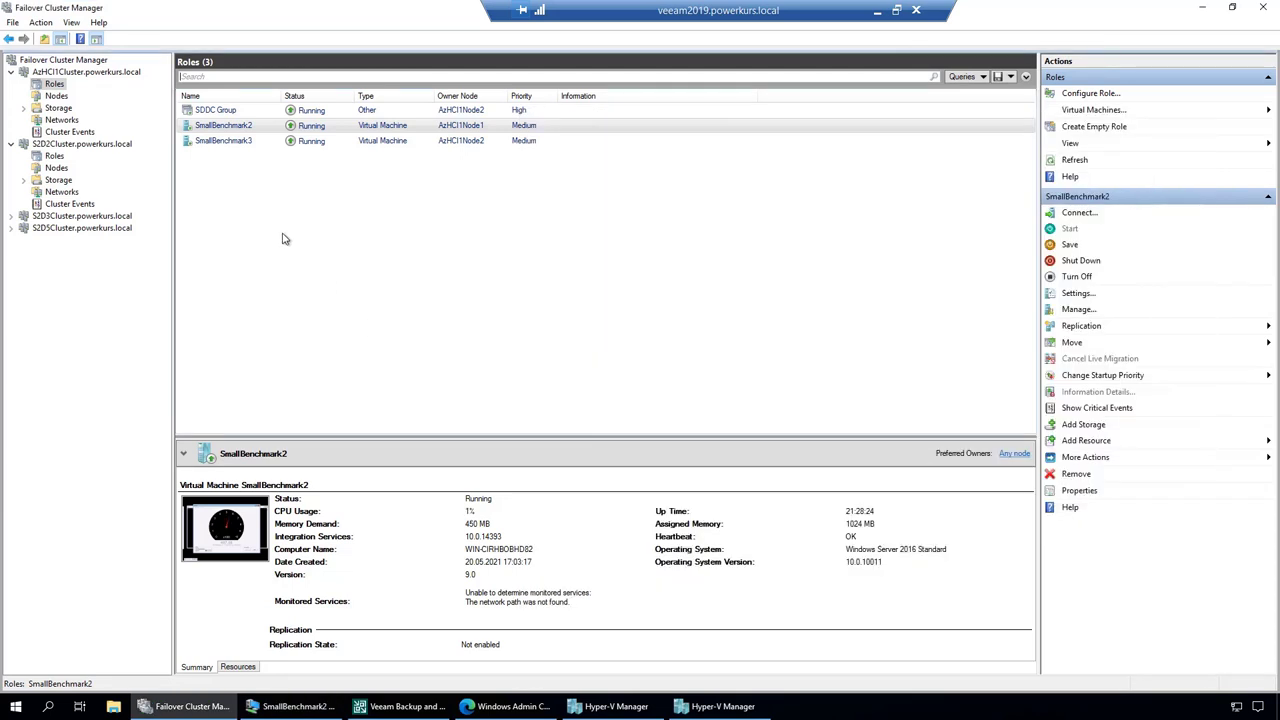
# Step: Examine the nodes and roles of S2D2Cluster.powerkurs.local and show the summary of the SmallBenchmark1 virtual machine
pyautogui.click(55, 168)
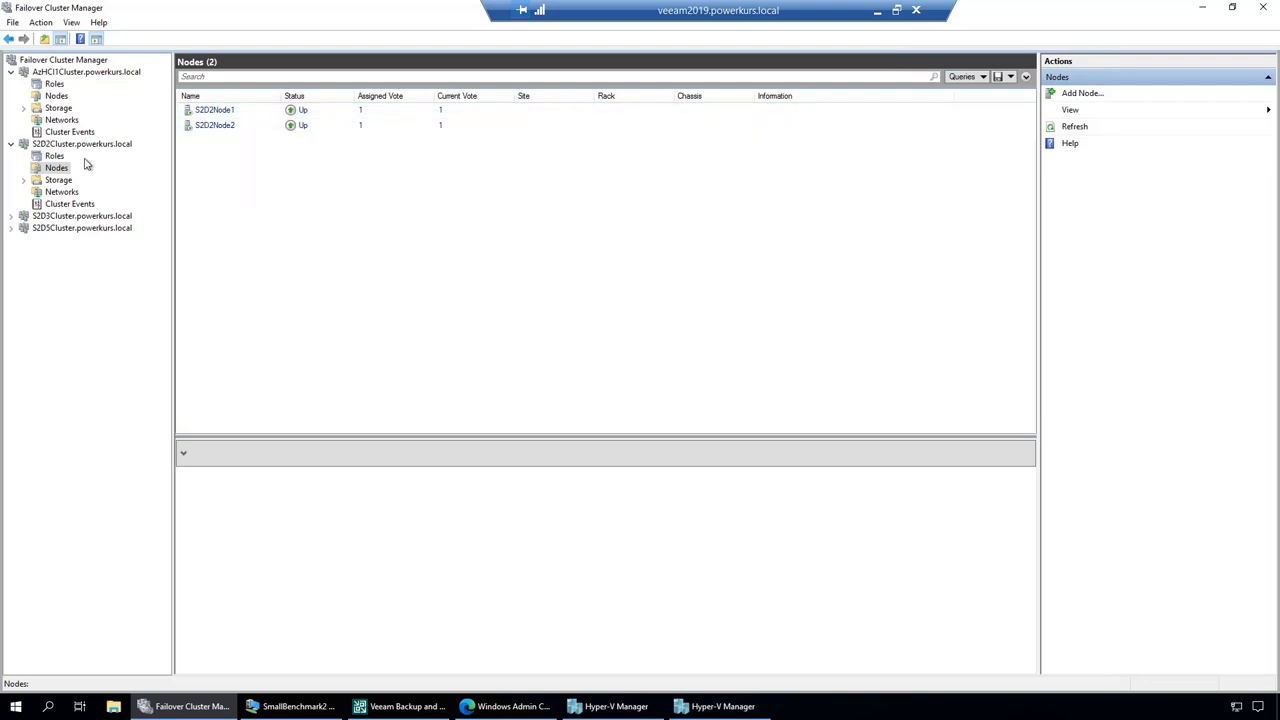
pyautogui.click(54, 156)
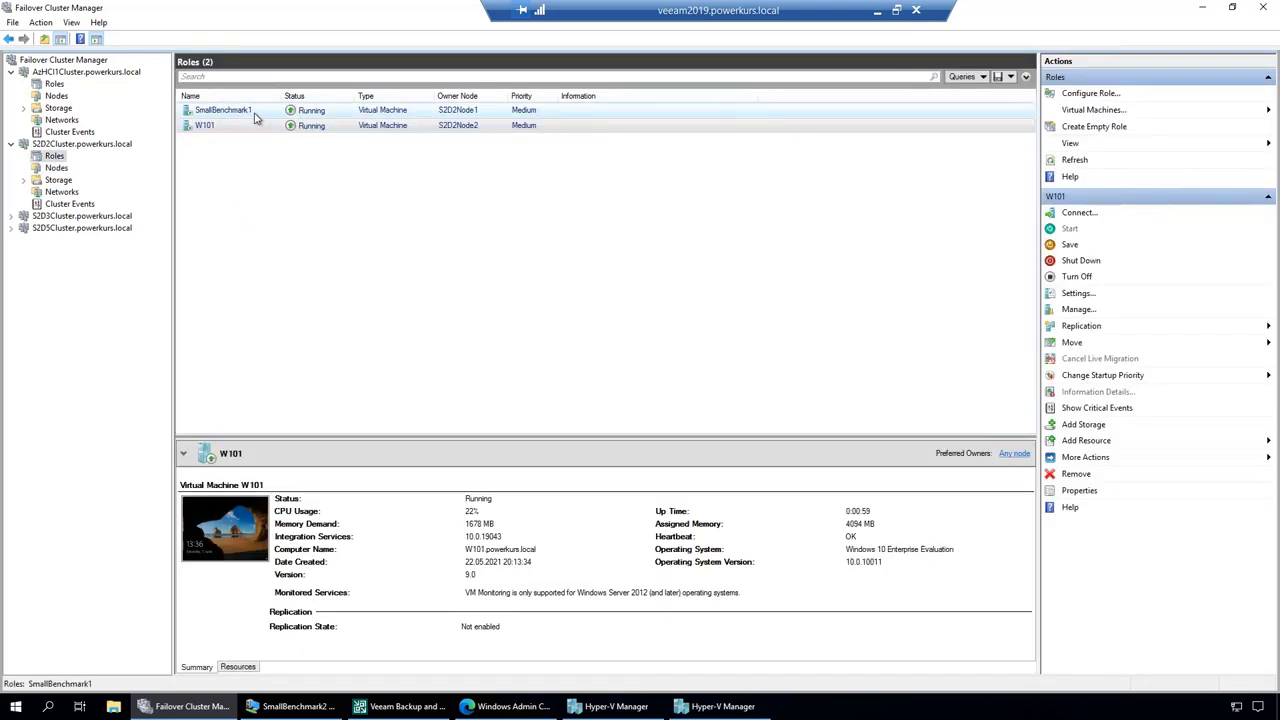
pyautogui.click(255, 111)
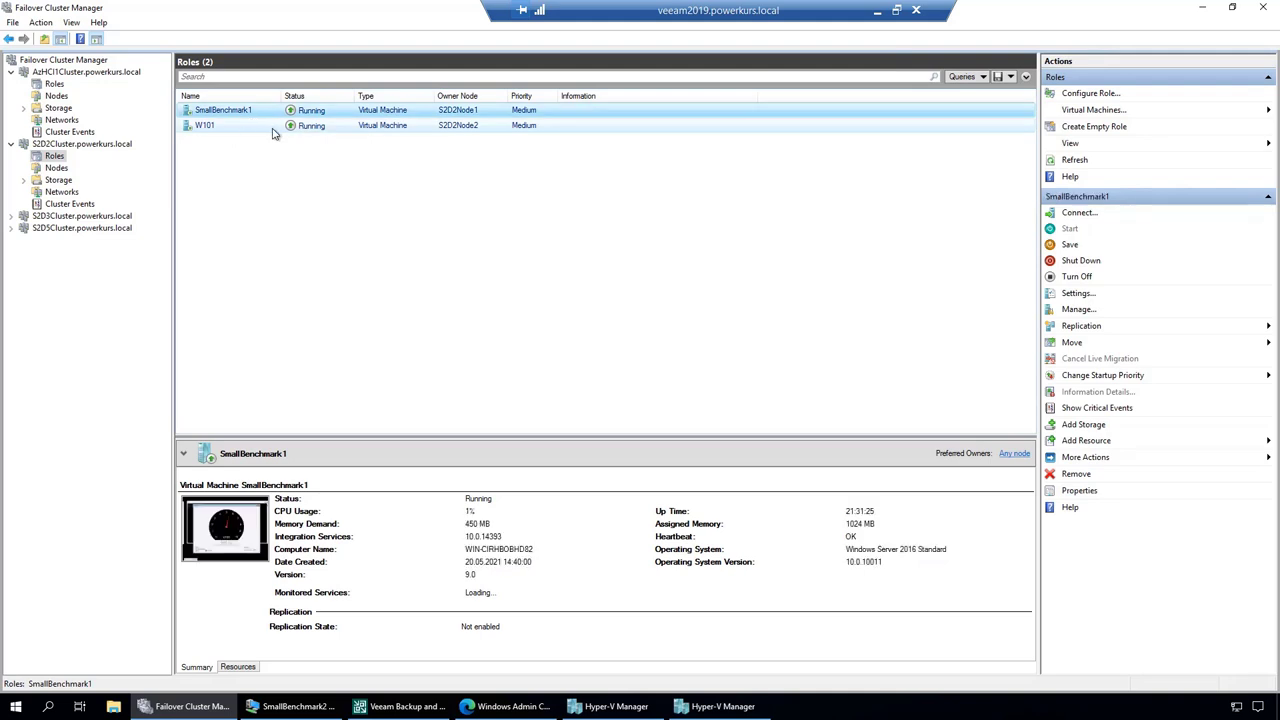
# Step: Examine the nodes and disks of S2D3Cluster.powerkurs.local and the VeeamSOFS role's file shares, selecting CSV1
pyautogui.click(11, 217)
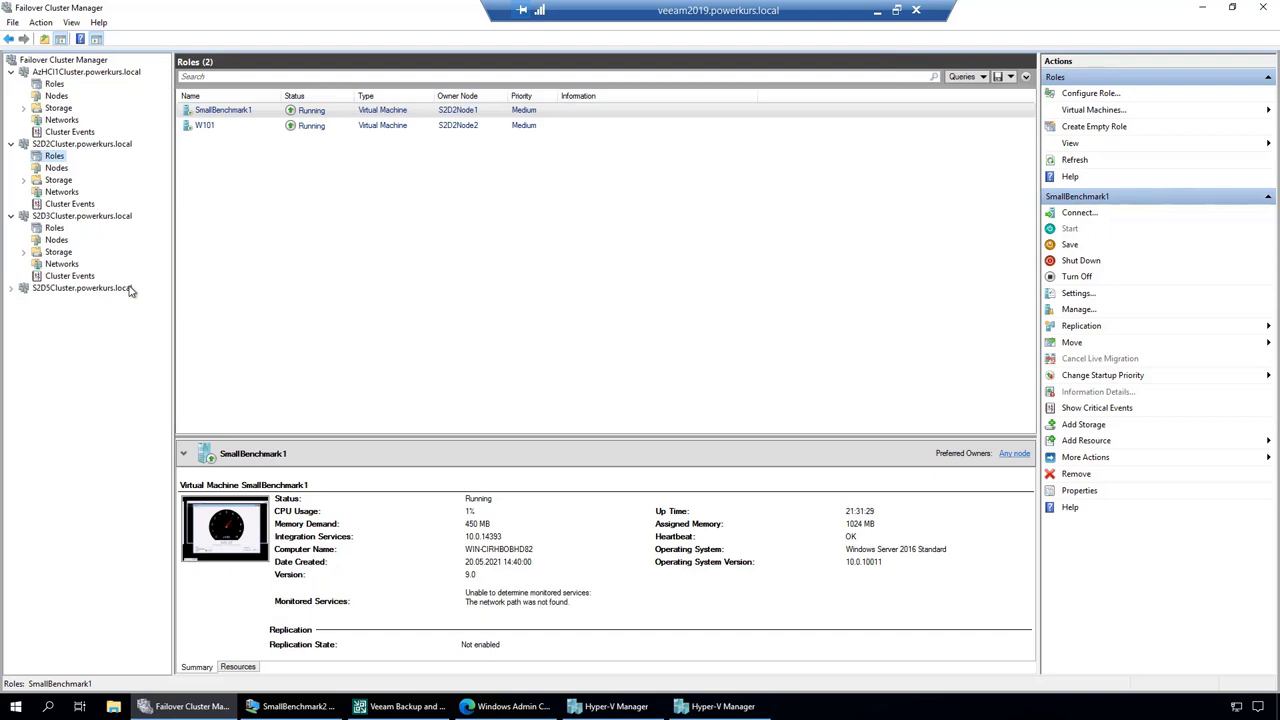
pyautogui.click(58, 241)
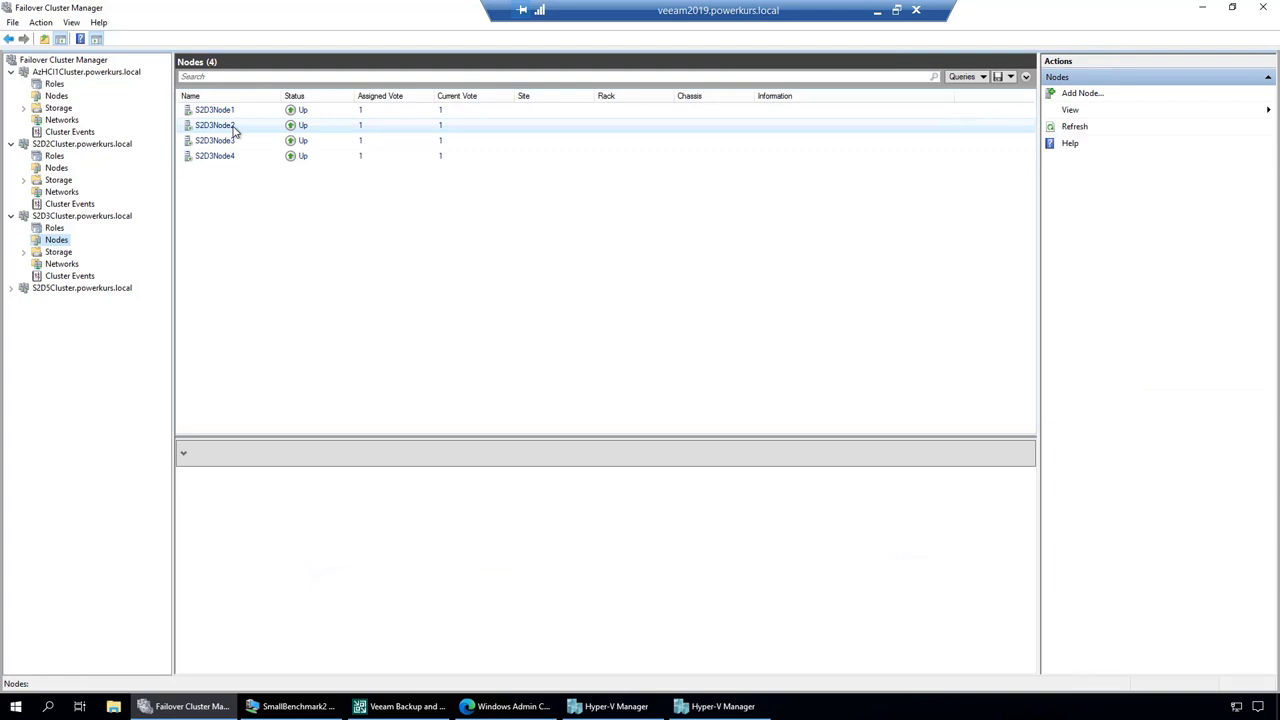
pyautogui.click(24, 253)
pyautogui.click(66, 263)
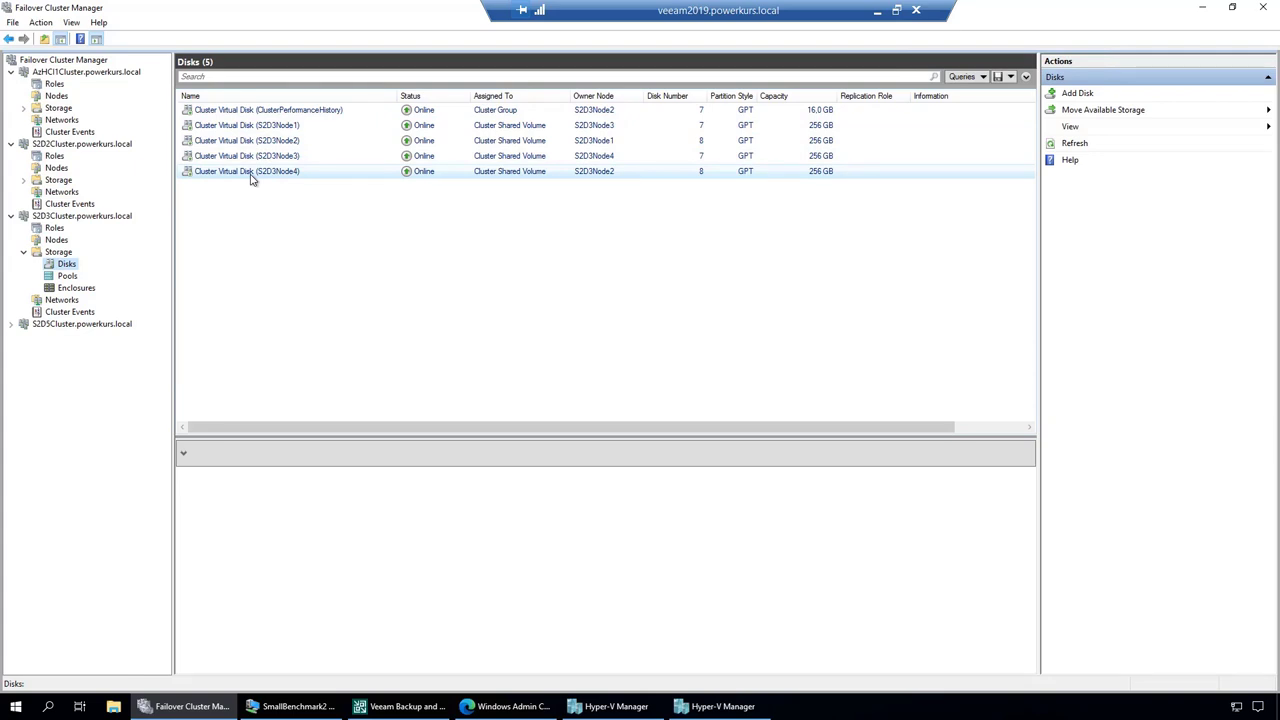
pyautogui.click(52, 229)
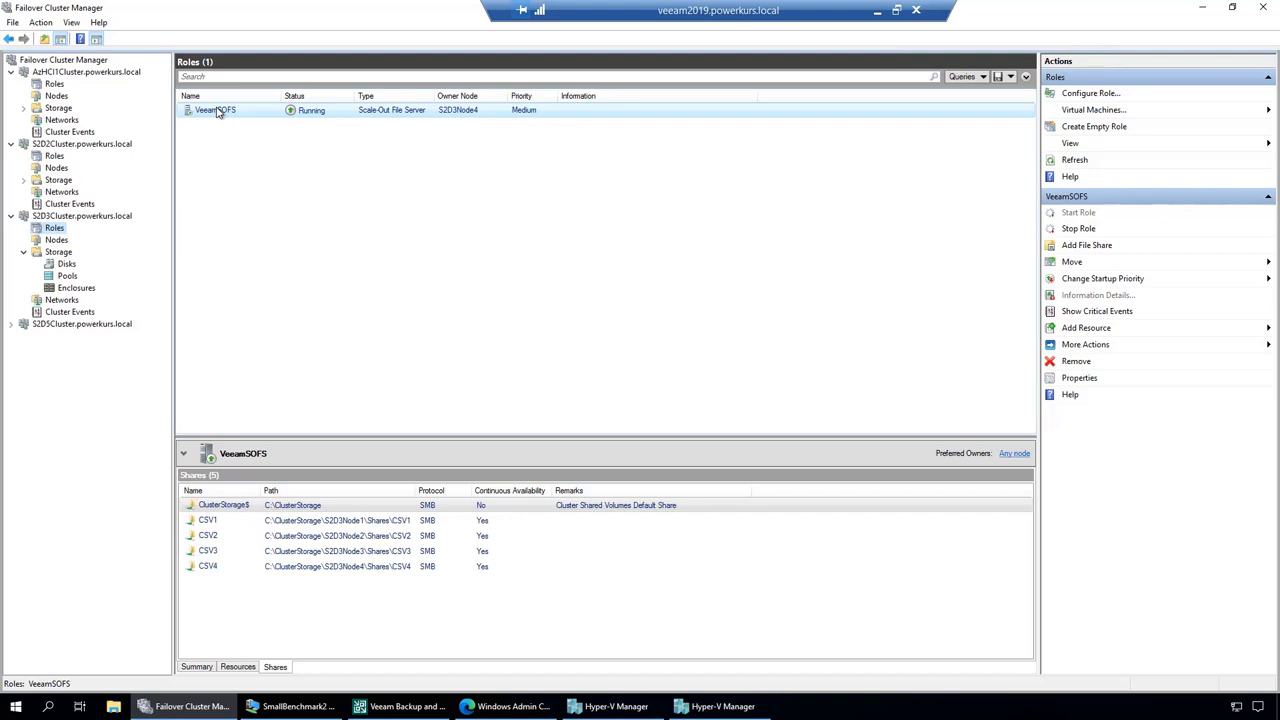
pyautogui.click(278, 521)
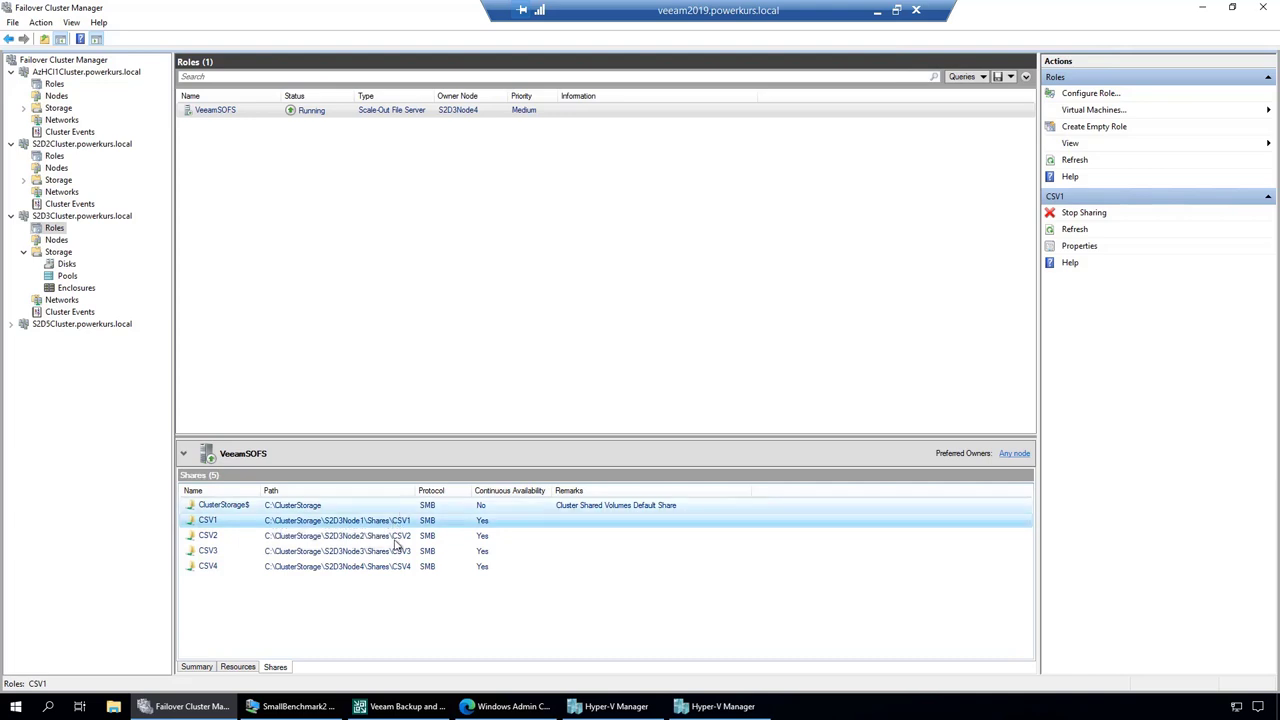
# Step: Switch to Veeam Backup and Replication and review the last-run statistics of the AzHCI1Cluster and S2D2Cluster backup jobs
pyautogui.click(388, 710)
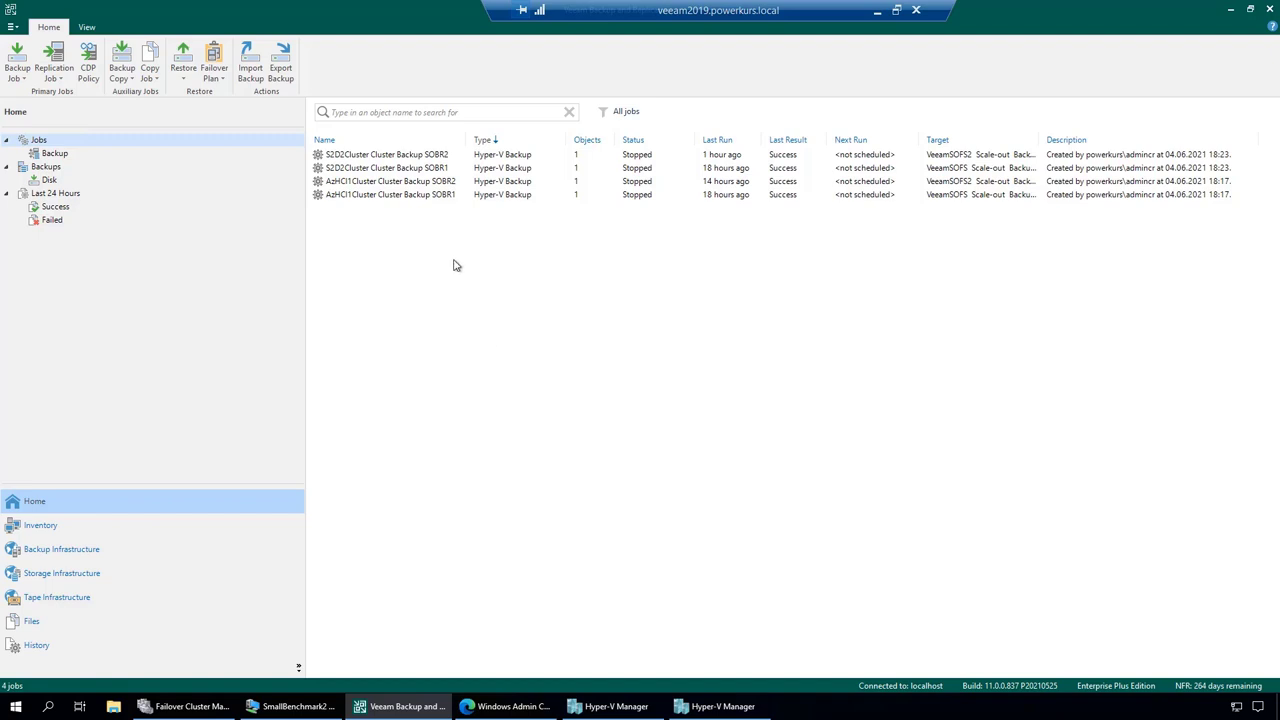
pyautogui.click(365, 198)
pyautogui.click(365, 184)
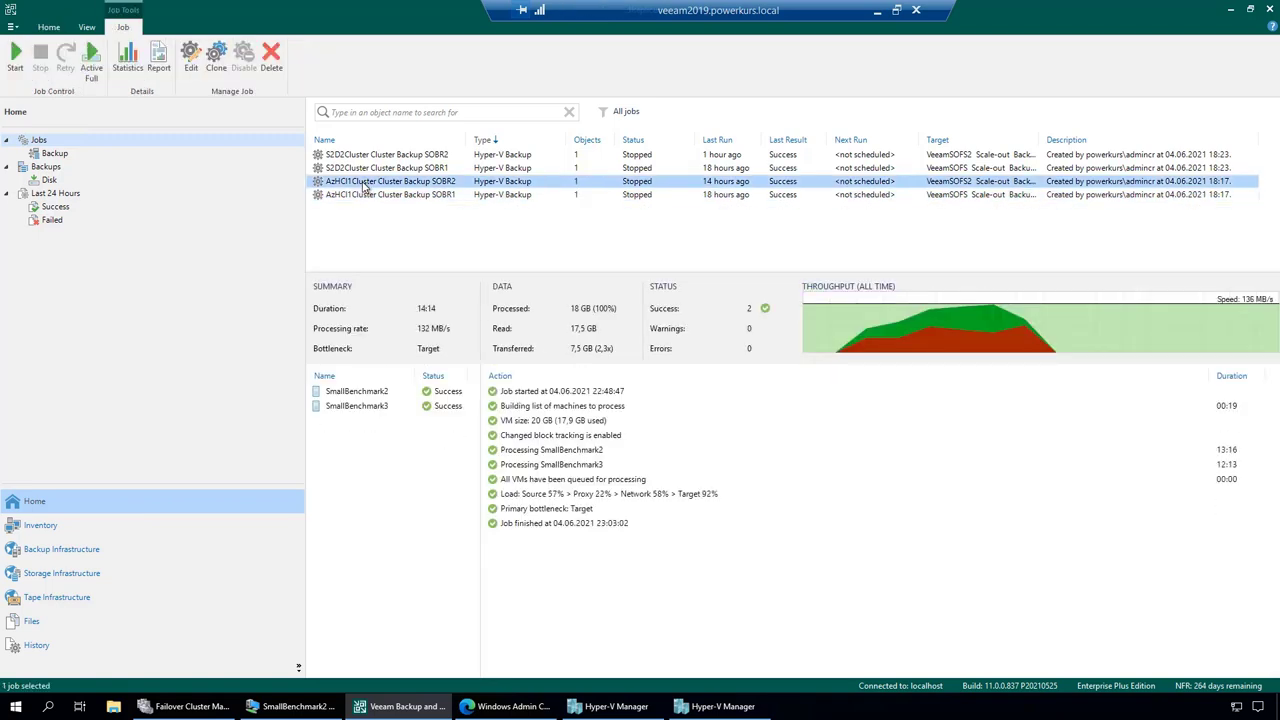
pyautogui.click(445, 199)
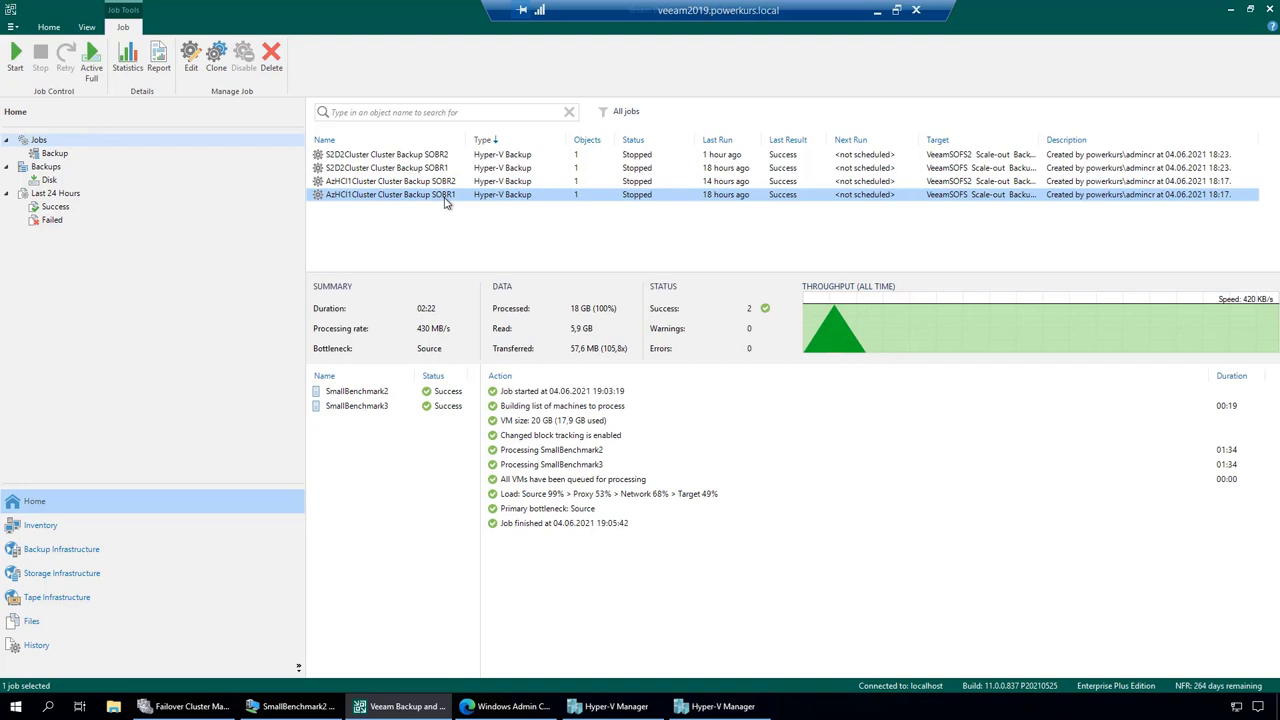
pyautogui.click(447, 184)
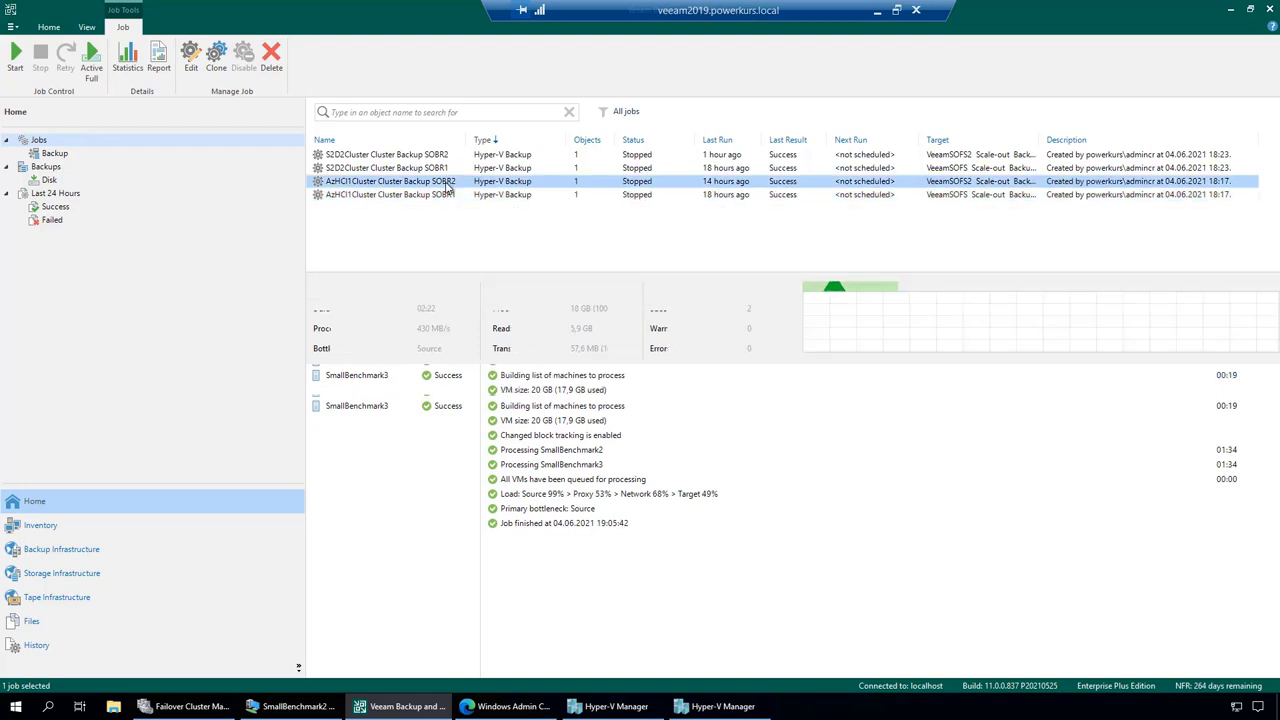
pyautogui.click(386, 168)
pyautogui.click(389, 155)
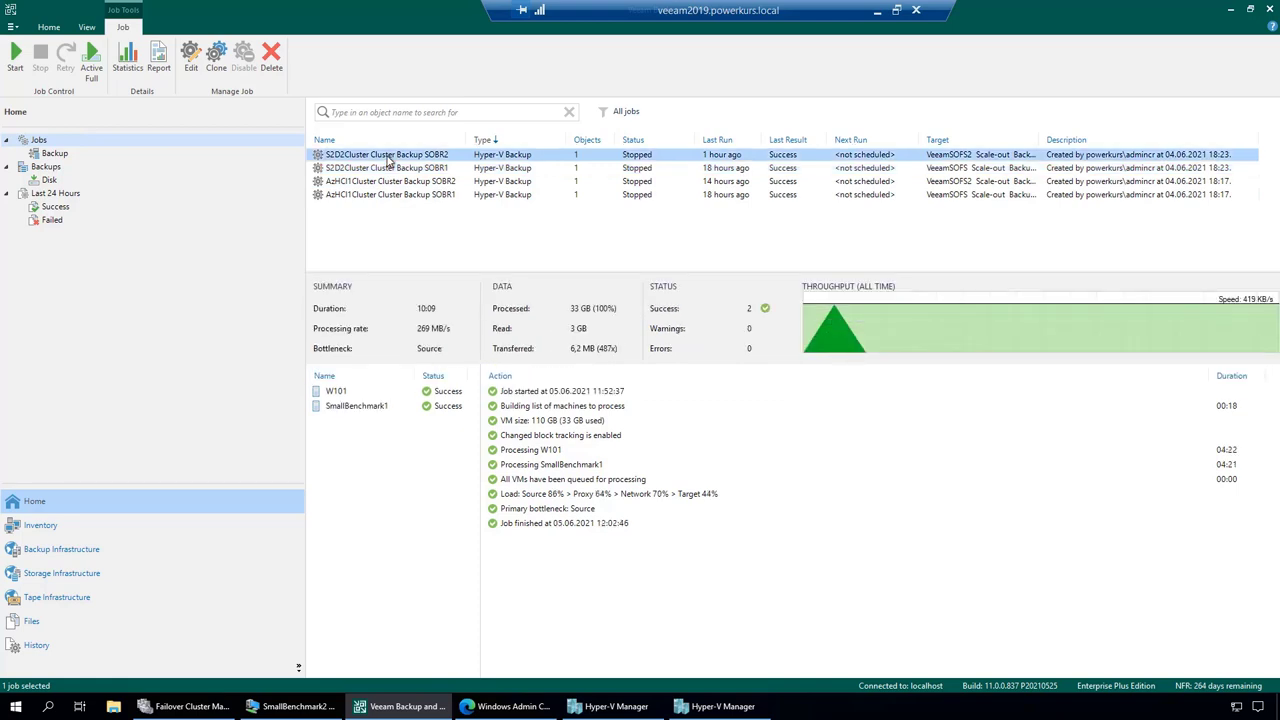
# Step: Show the extents and share paths of the VeeamSOFS2 Scale-out Backup Repository in the backup infrastructure
pyautogui.click(47, 558)
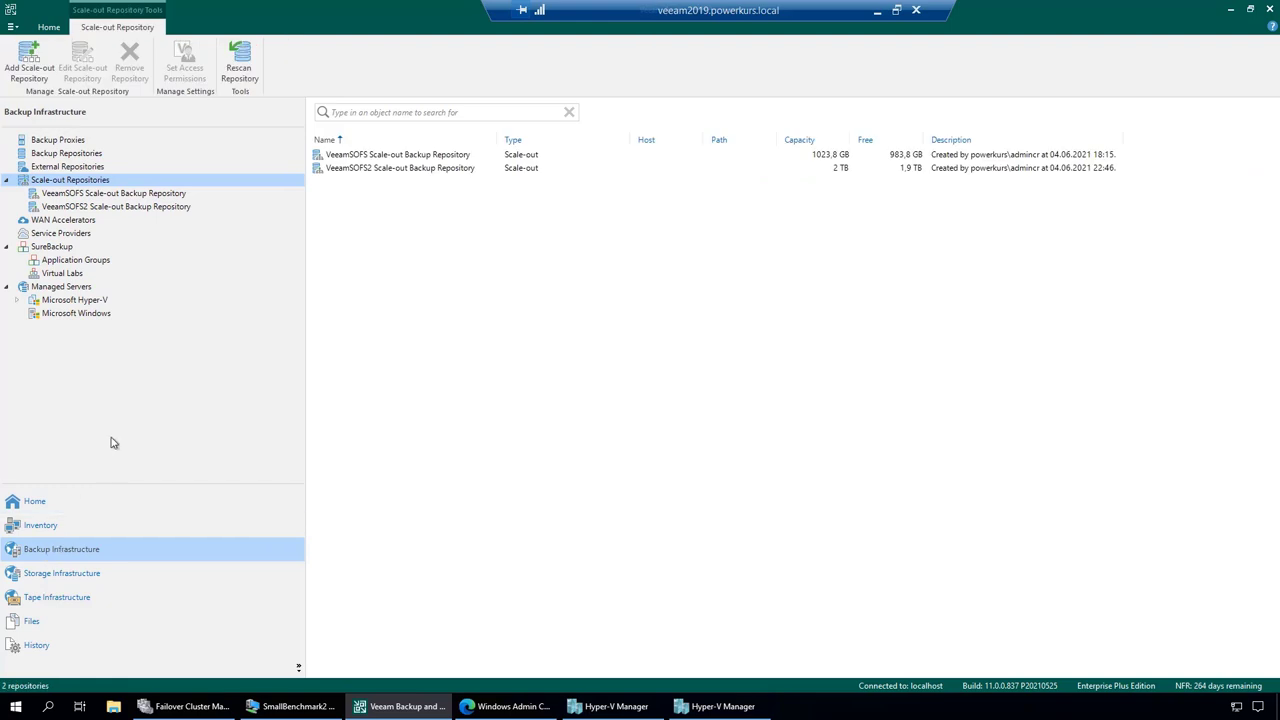
pyautogui.click(88, 207)
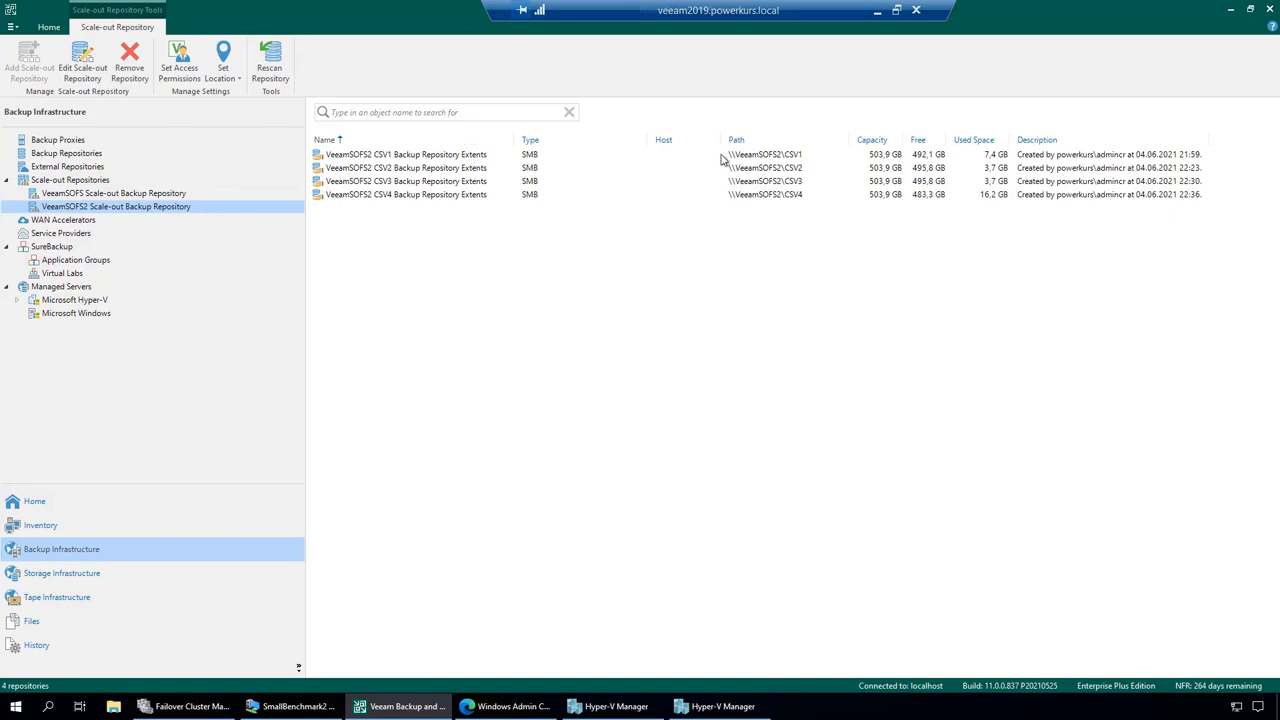
pyautogui.click(765, 159)
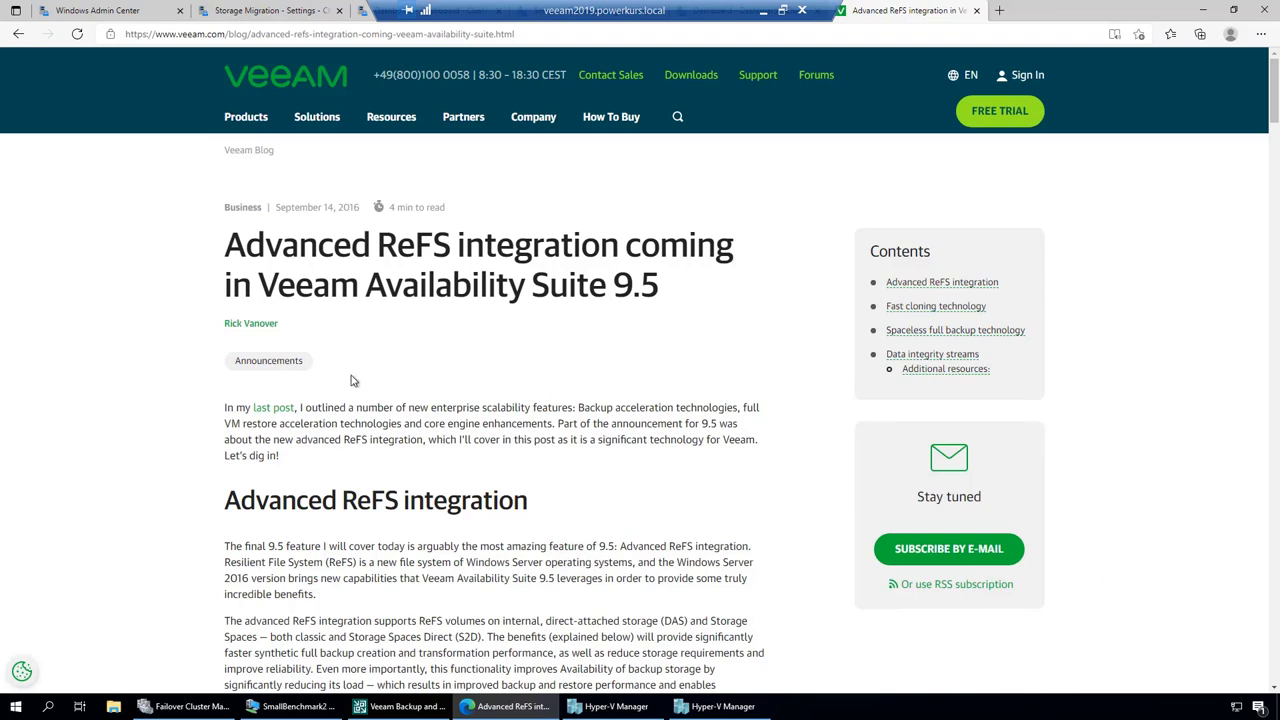
# Step: Read the Veeam blog article on advanced ReFS integration, covering fast cloning, spaceless full backups and data integrity streams
pyautogui.scroll(-3, 354, 412)
pyautogui.scroll(-2, 353, 412)
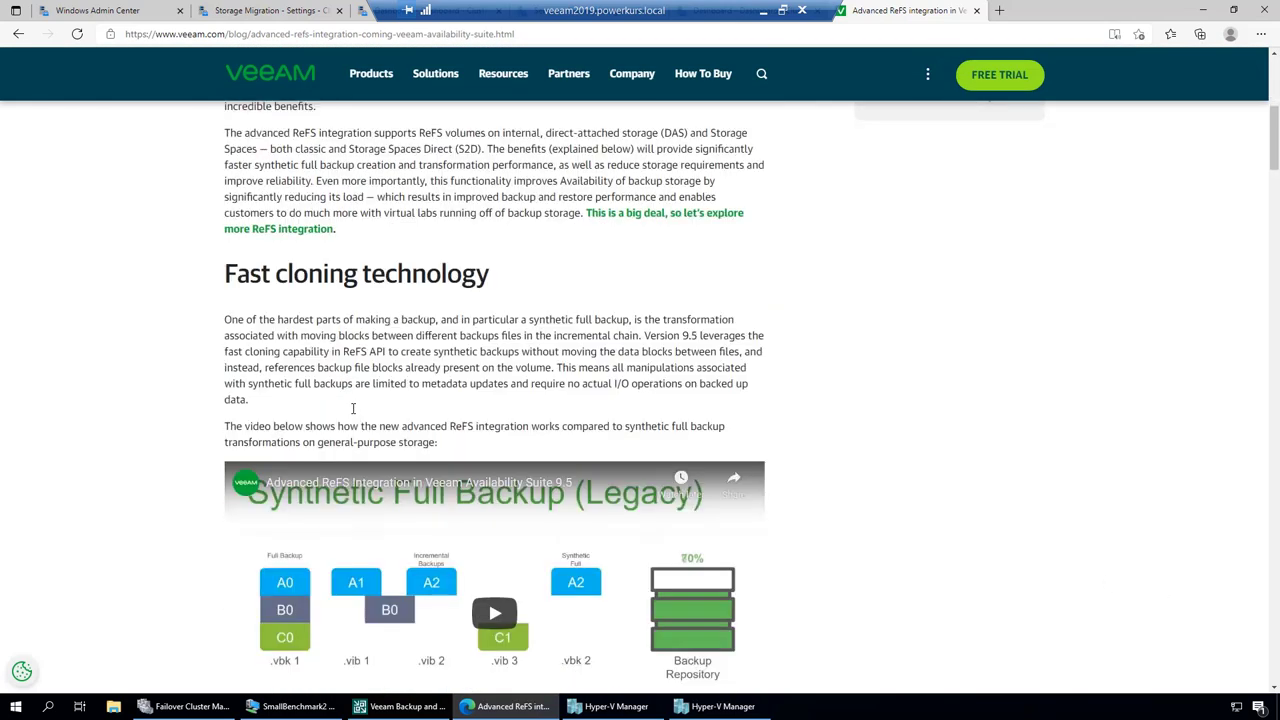
pyautogui.scroll(-1, 353, 410)
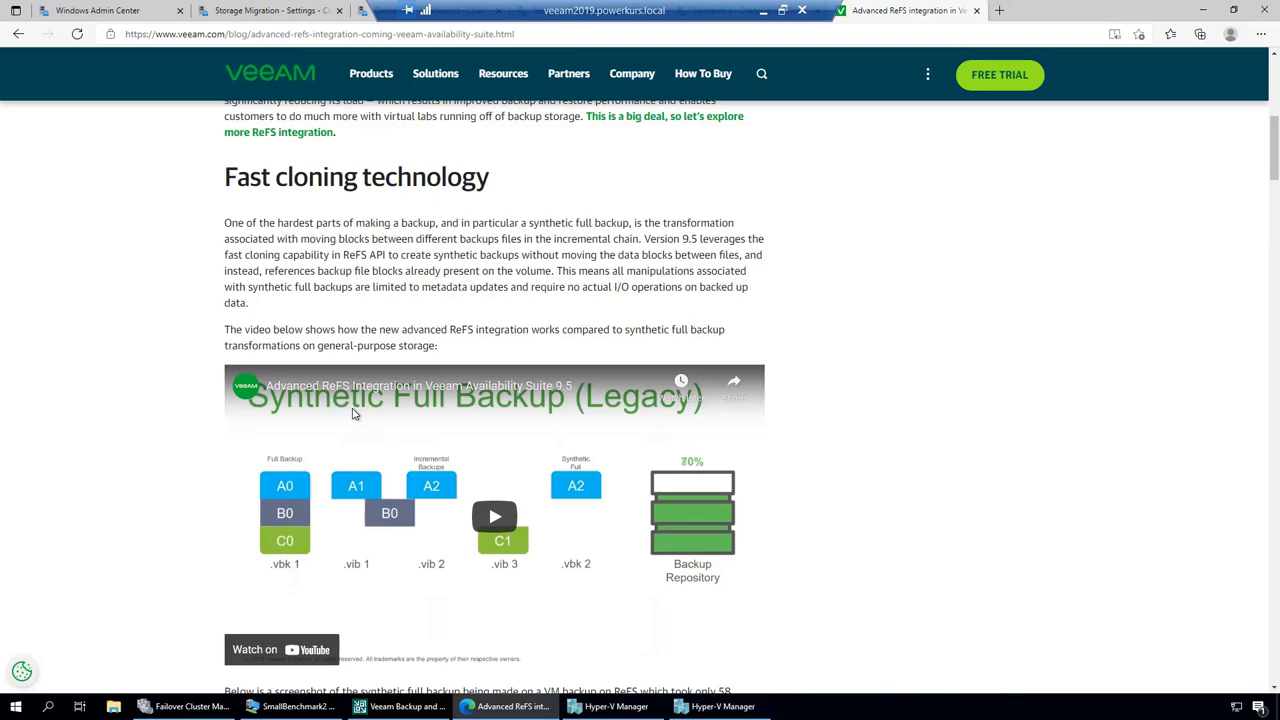
pyautogui.scroll(-2, 353, 413)
pyautogui.scroll(-6, 353, 414)
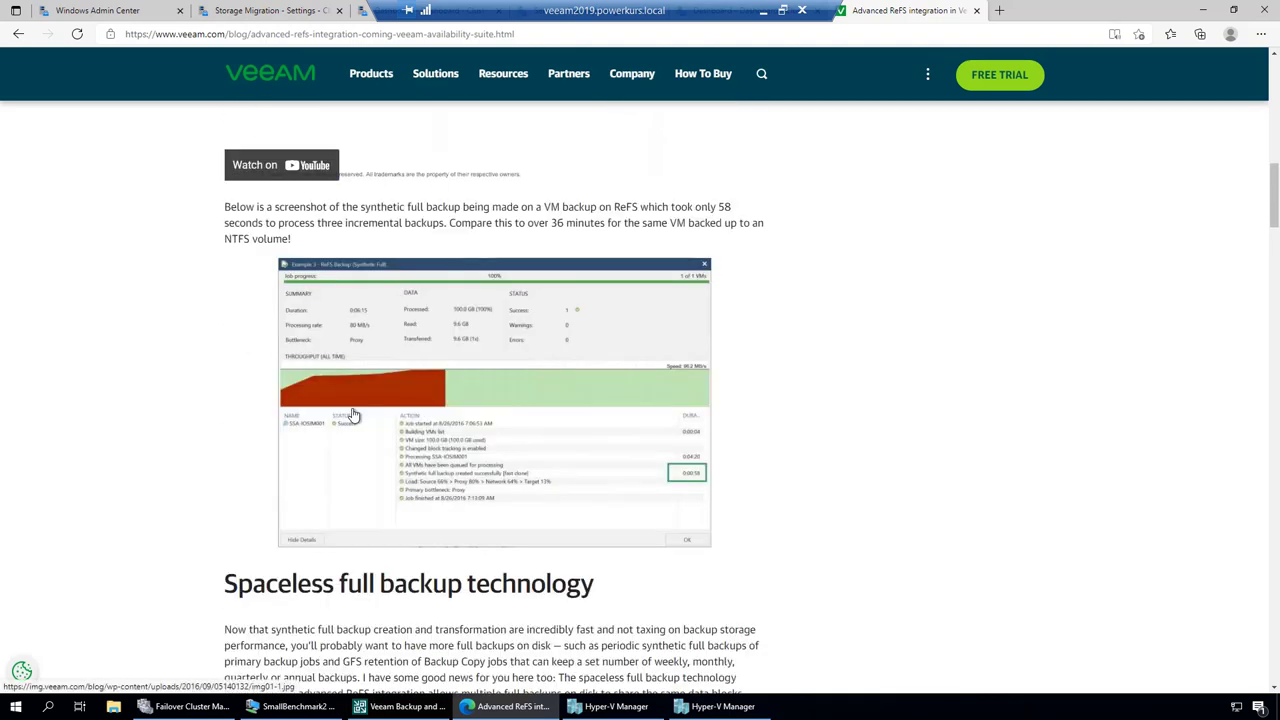
pyautogui.scroll(-1, 353, 414)
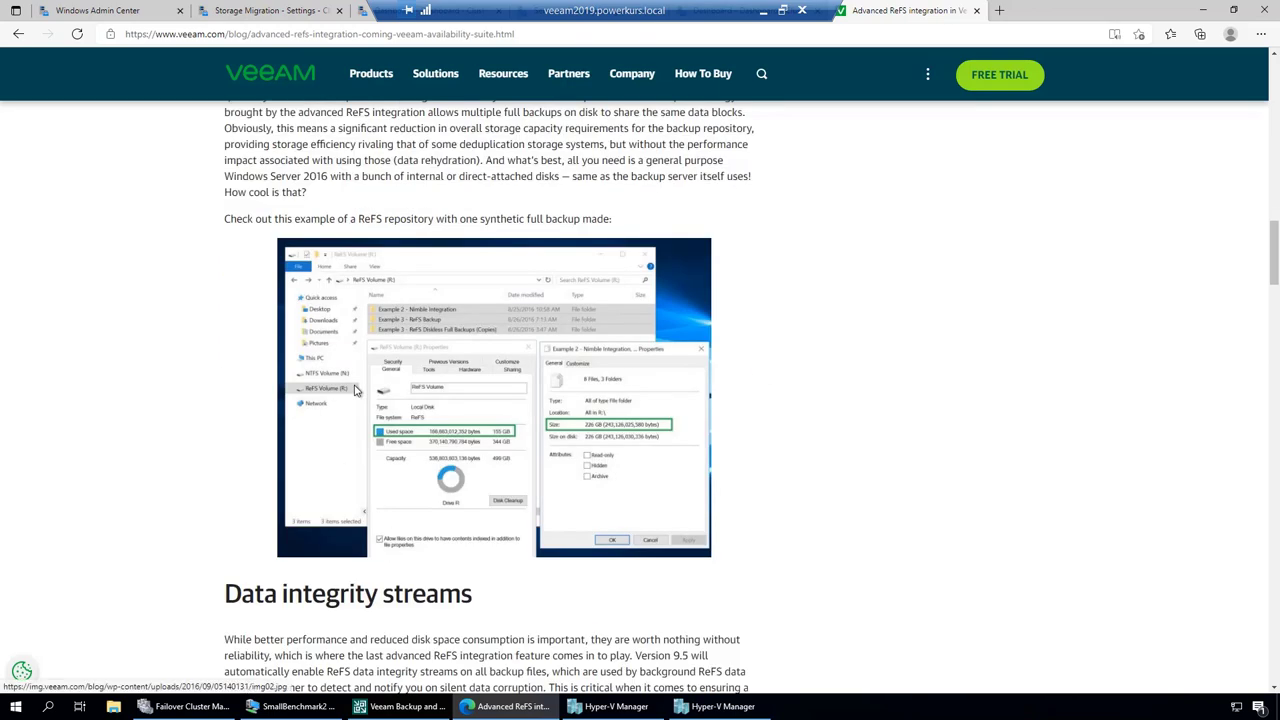
pyautogui.scroll(-5, 354, 390)
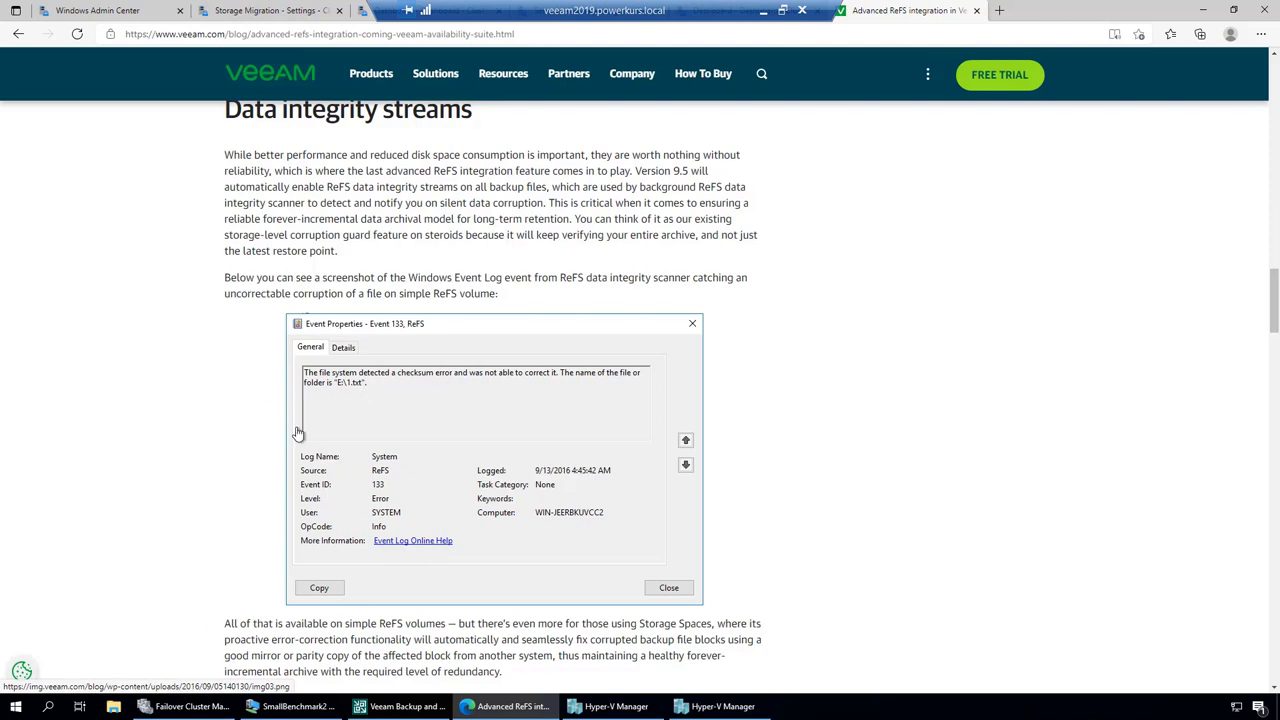
pyautogui.scroll(20, 337, 423)
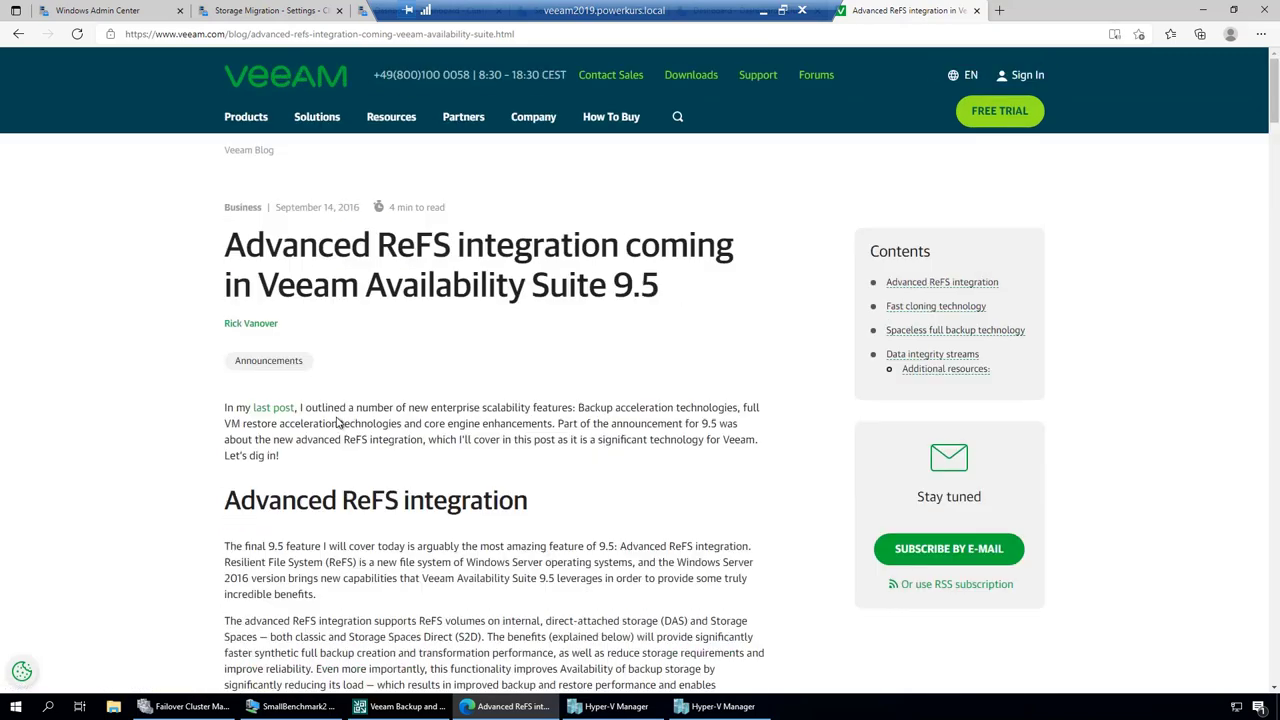
pyautogui.scroll(-5, 337, 423)
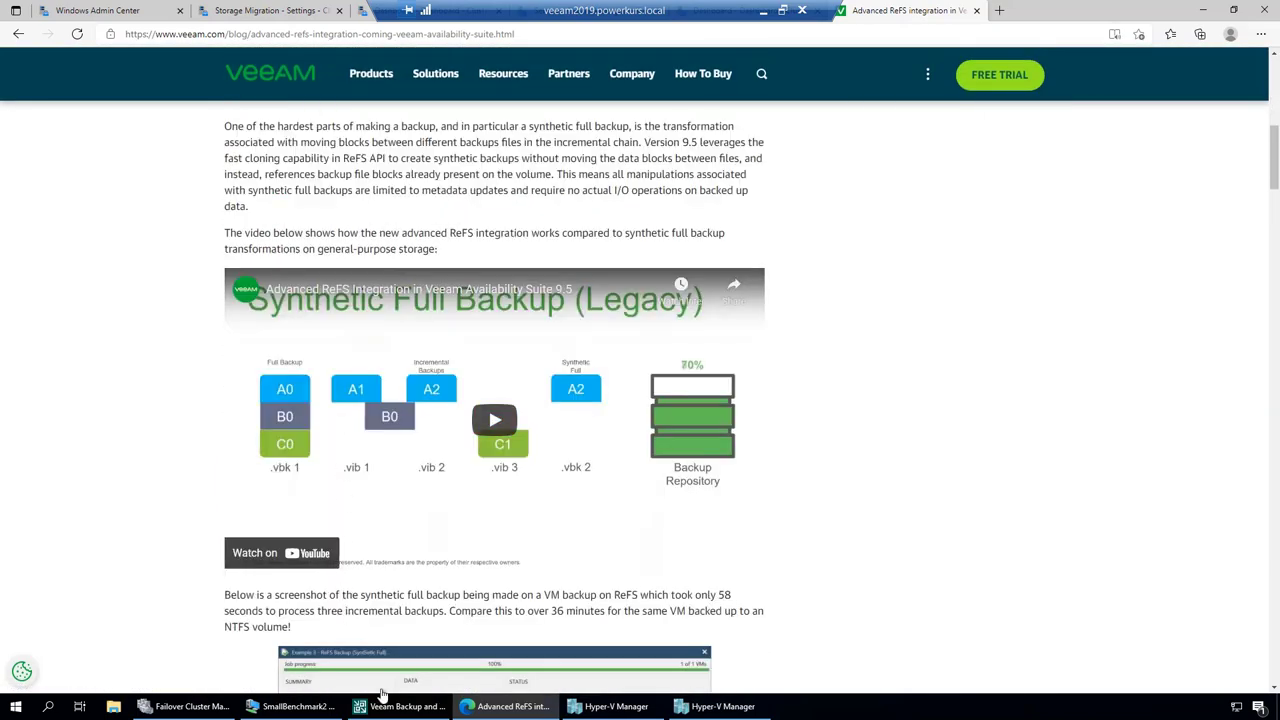
# Step: Back in Veeam Backup and Replication, check the synthetic full backup days in the AzHCI1Cluster Cluster Backup SOBR1 job's advanced storage settings, discarding the edit
pyautogui.click(400, 707)
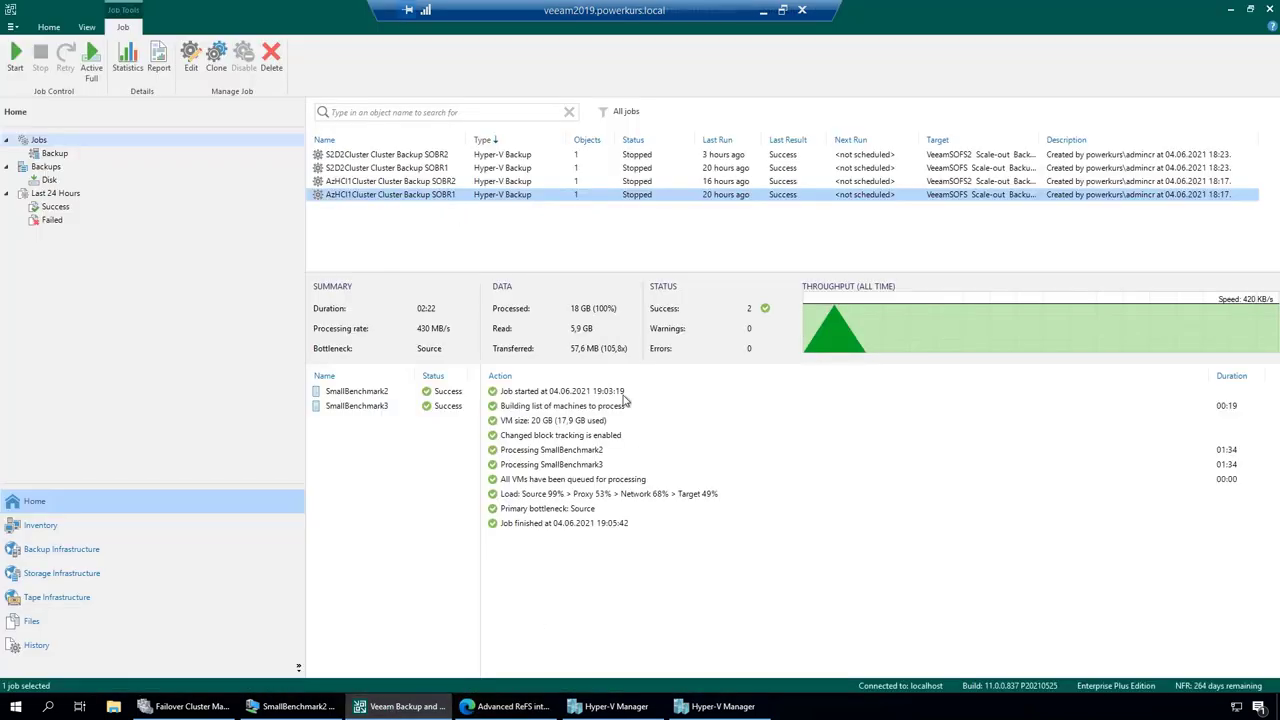
pyautogui.rightClick(412, 200)
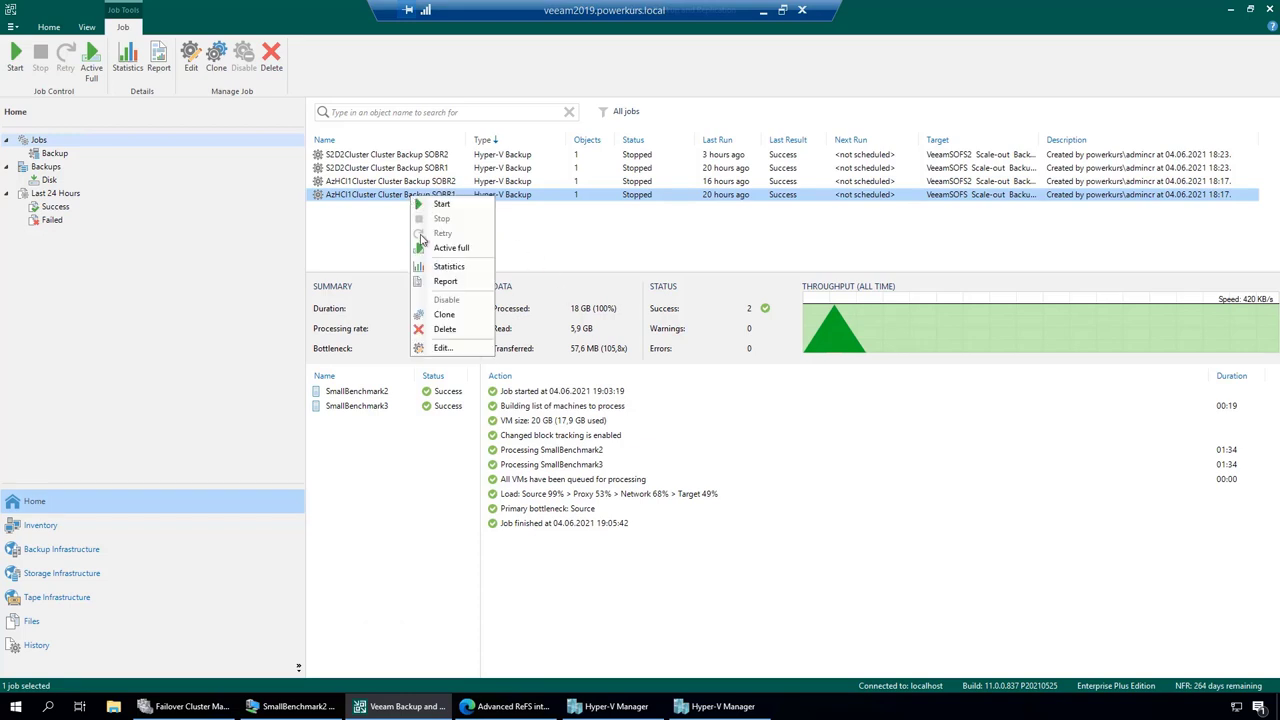
pyautogui.click(455, 349)
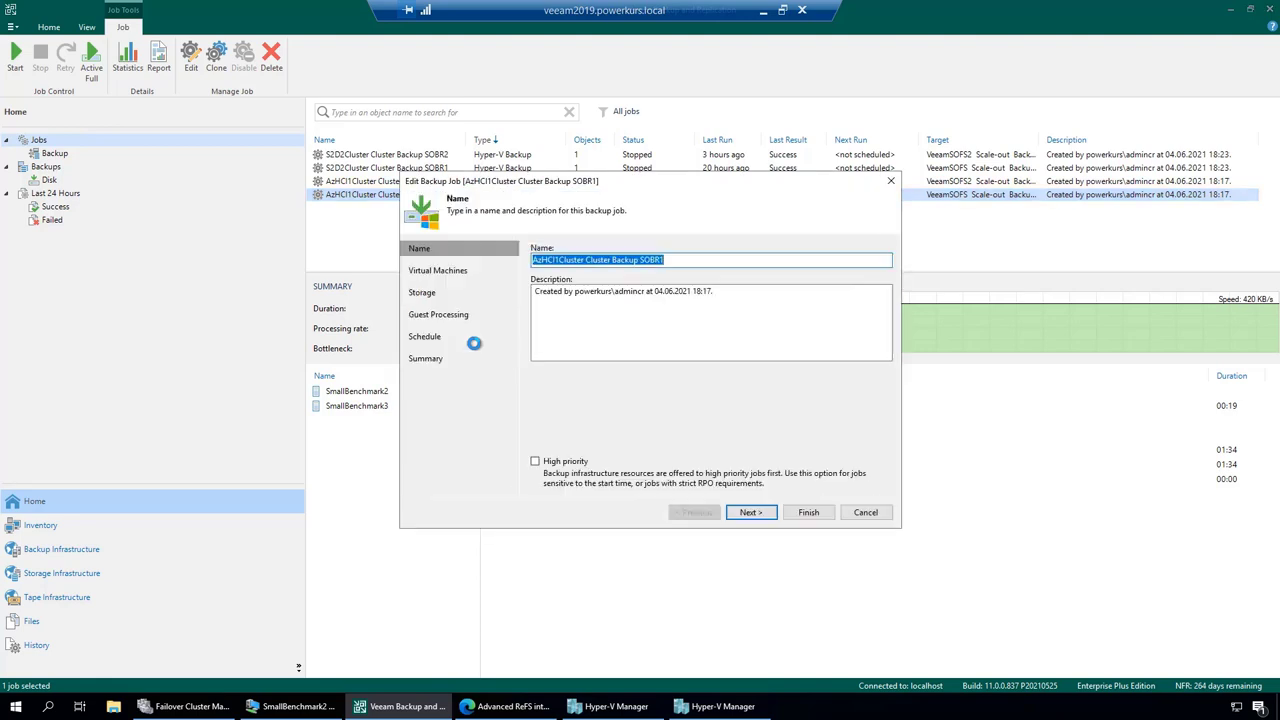
pyautogui.click(422, 293)
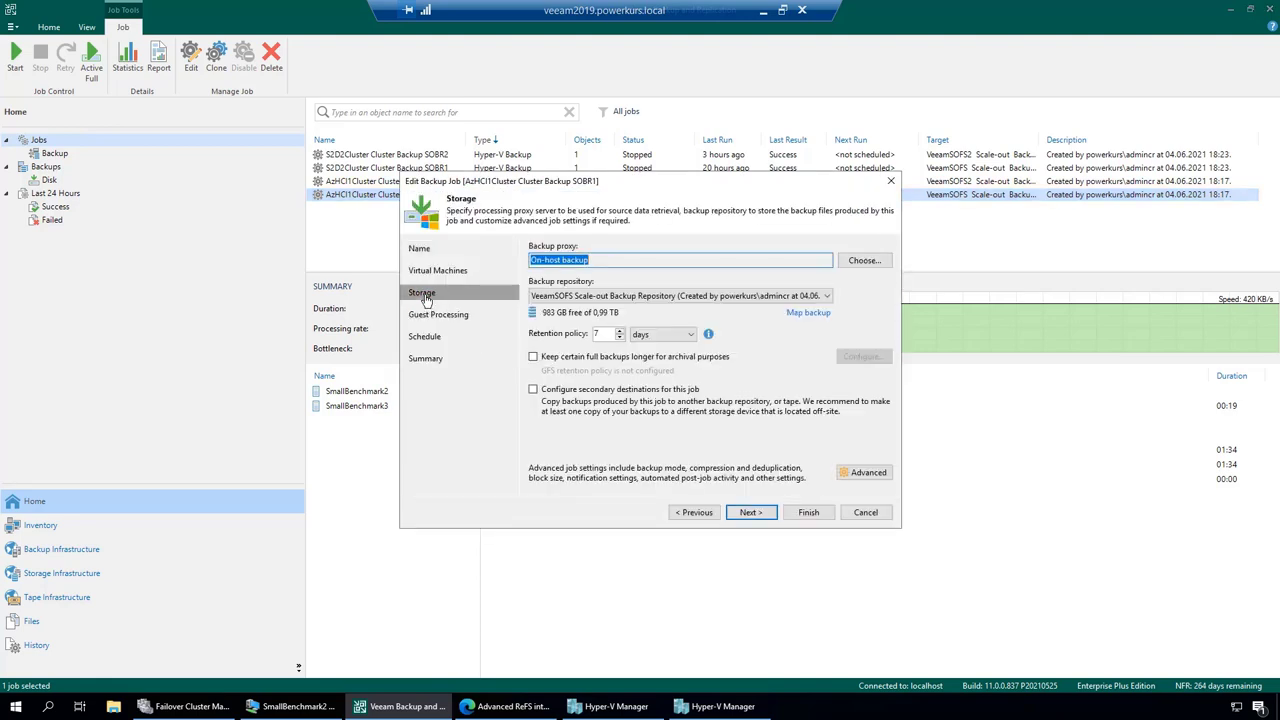
pyautogui.click(855, 478)
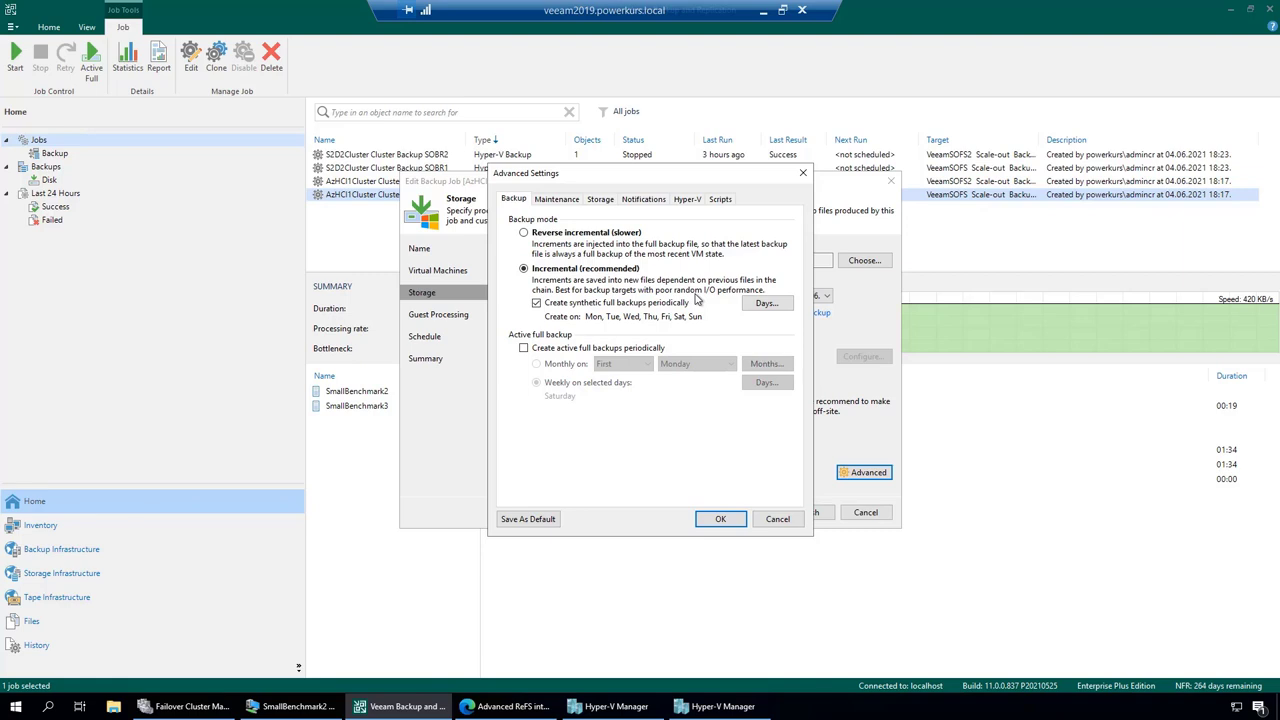
pyautogui.click(768, 305)
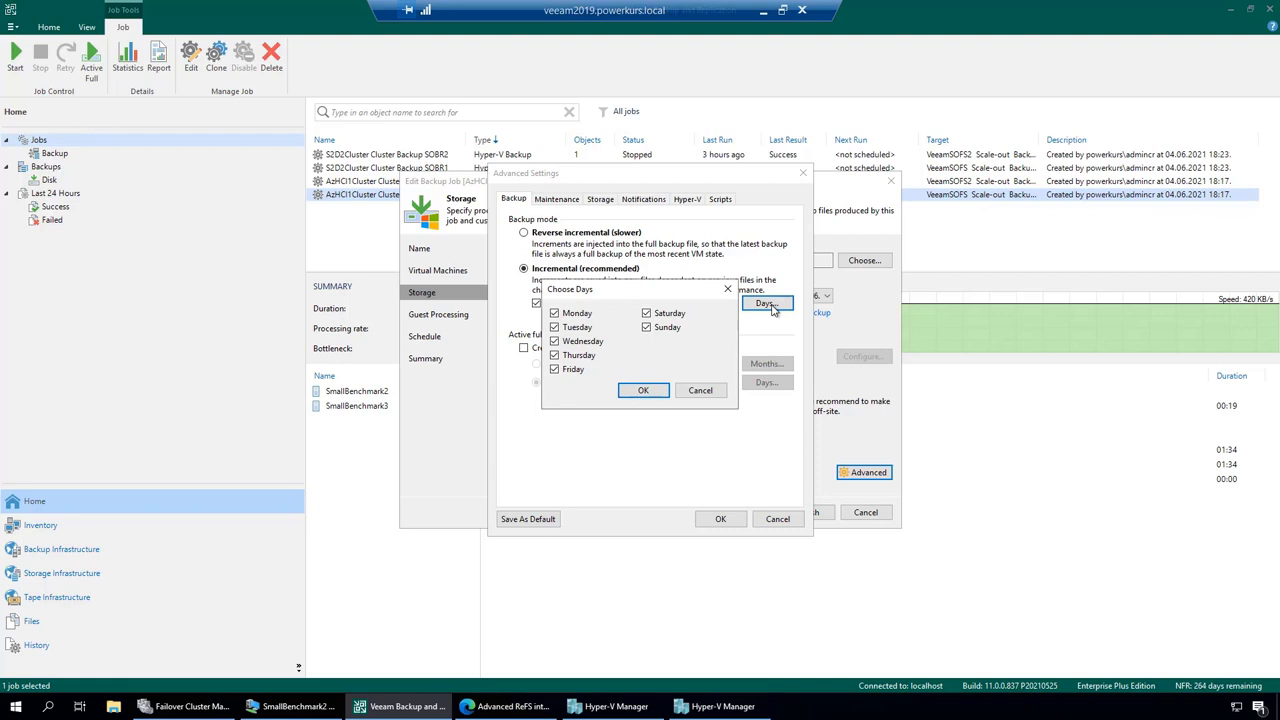
pyautogui.click(638, 393)
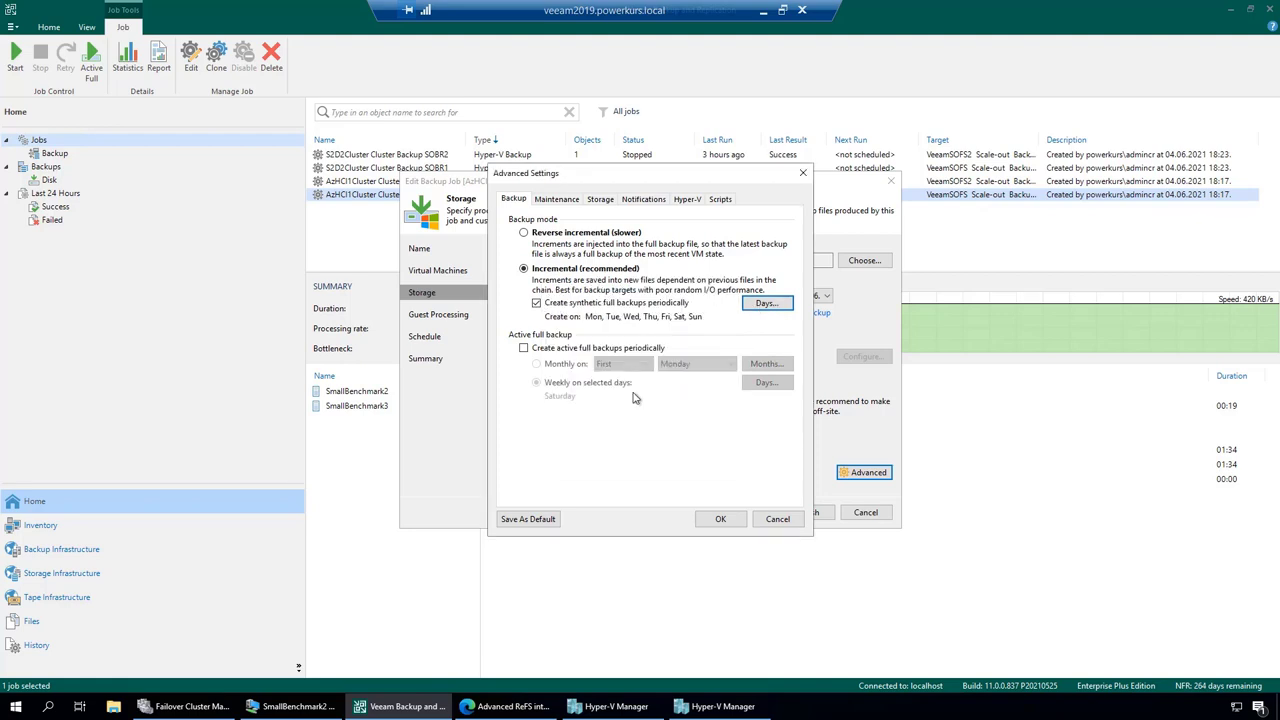
pyautogui.click(773, 518)
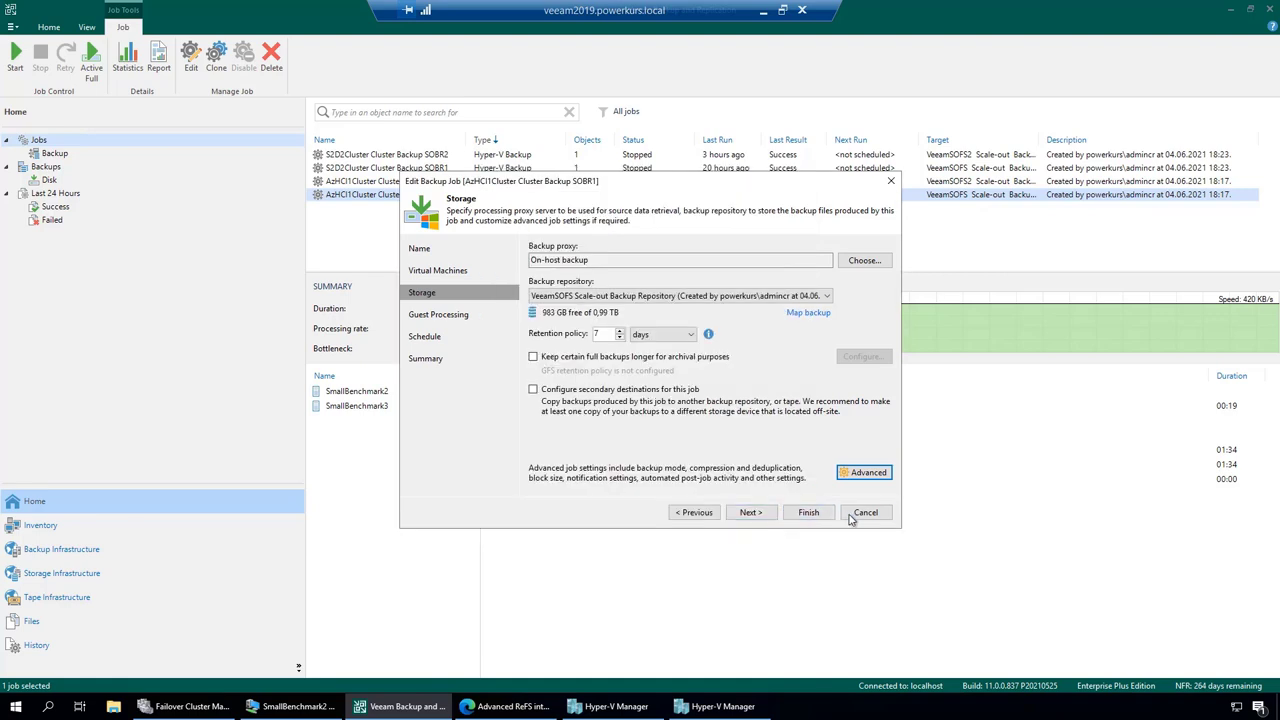
pyautogui.click(855, 517)
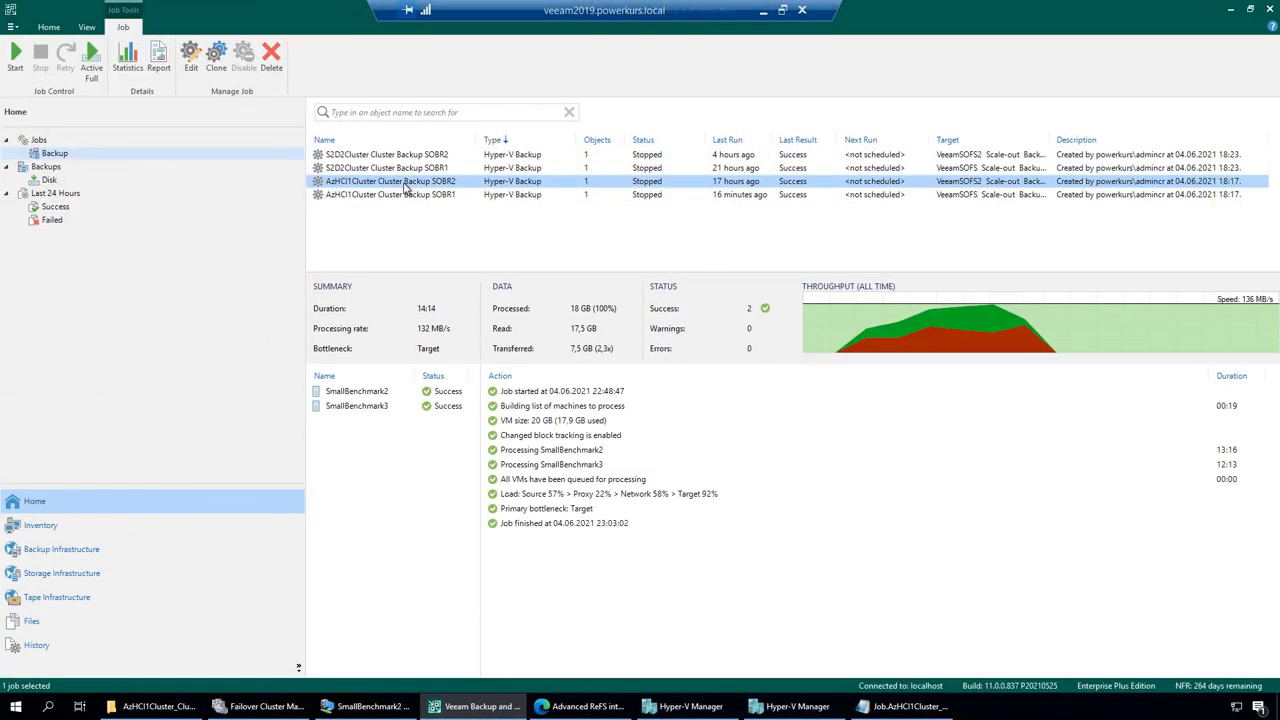
# Step: Start the AzHCI1Cluster Cluster Backup SOBR2 job and check the processing details of SmallBenchmark2 and SmallBenchmark3 as it runs
pyautogui.rightClick(405, 188)
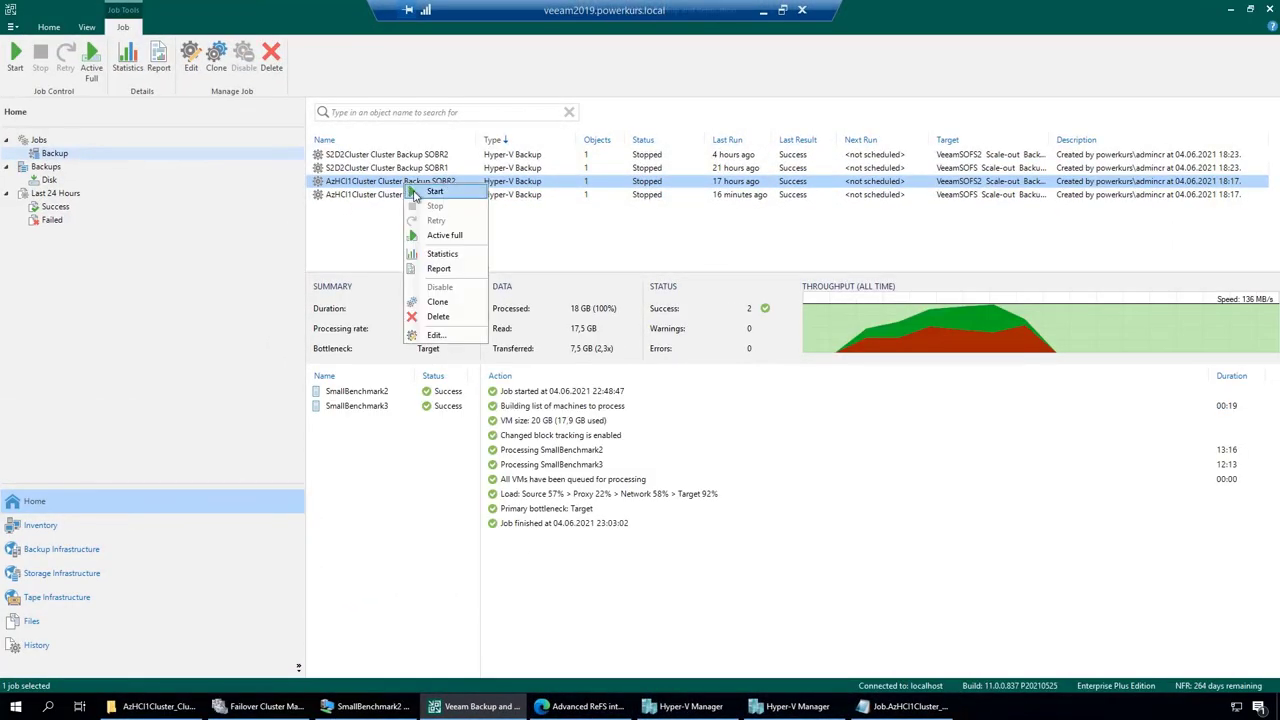
pyautogui.press('Escape')
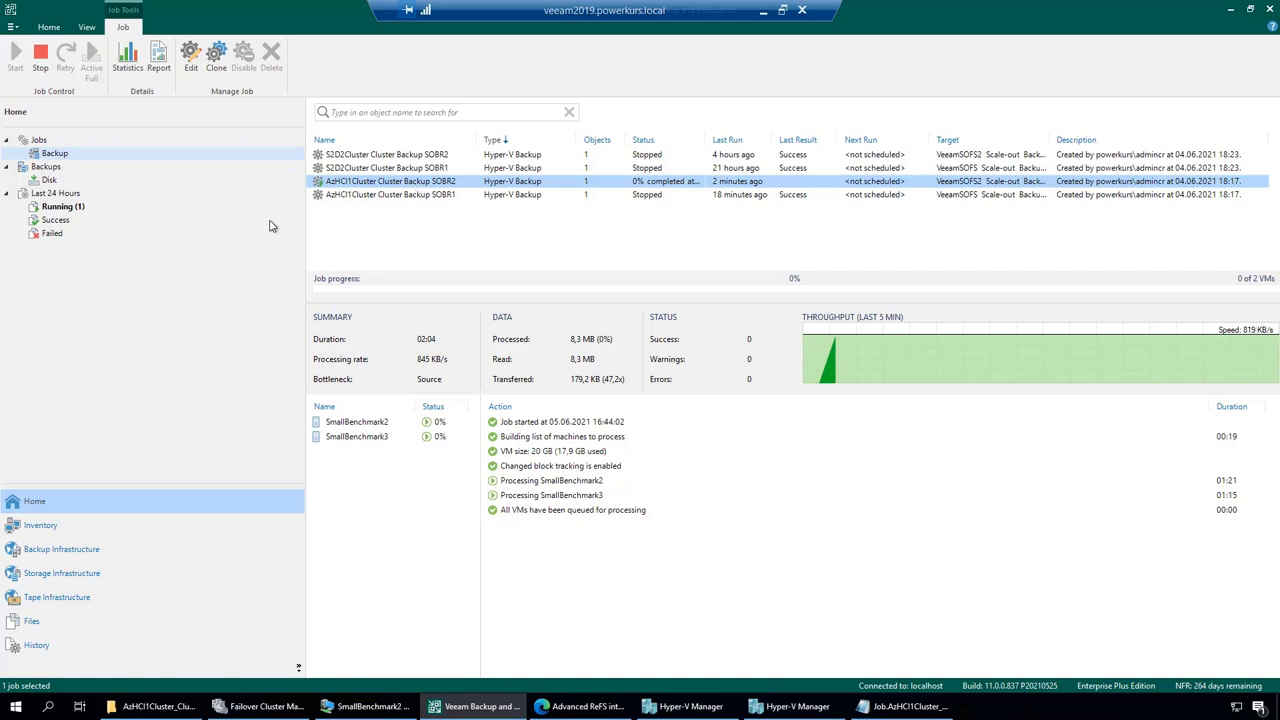
pyautogui.click(350, 423)
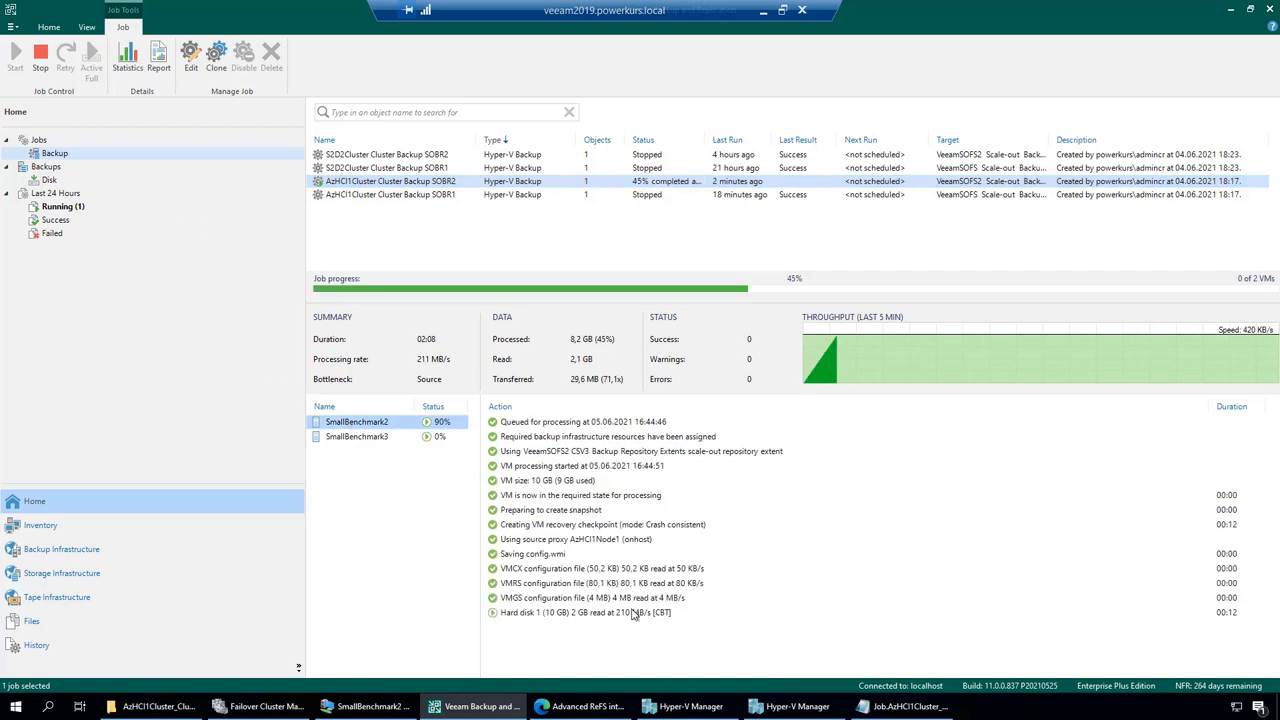
pyautogui.click(362, 438)
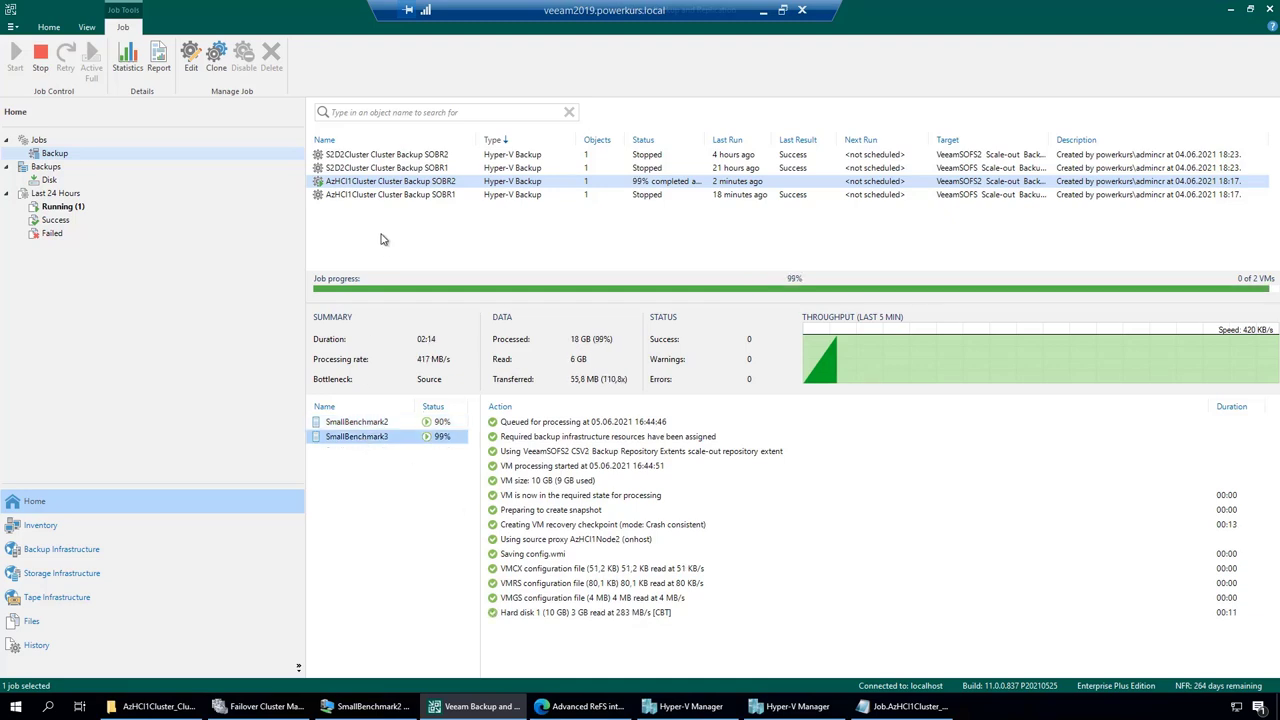
pyautogui.click(404, 181)
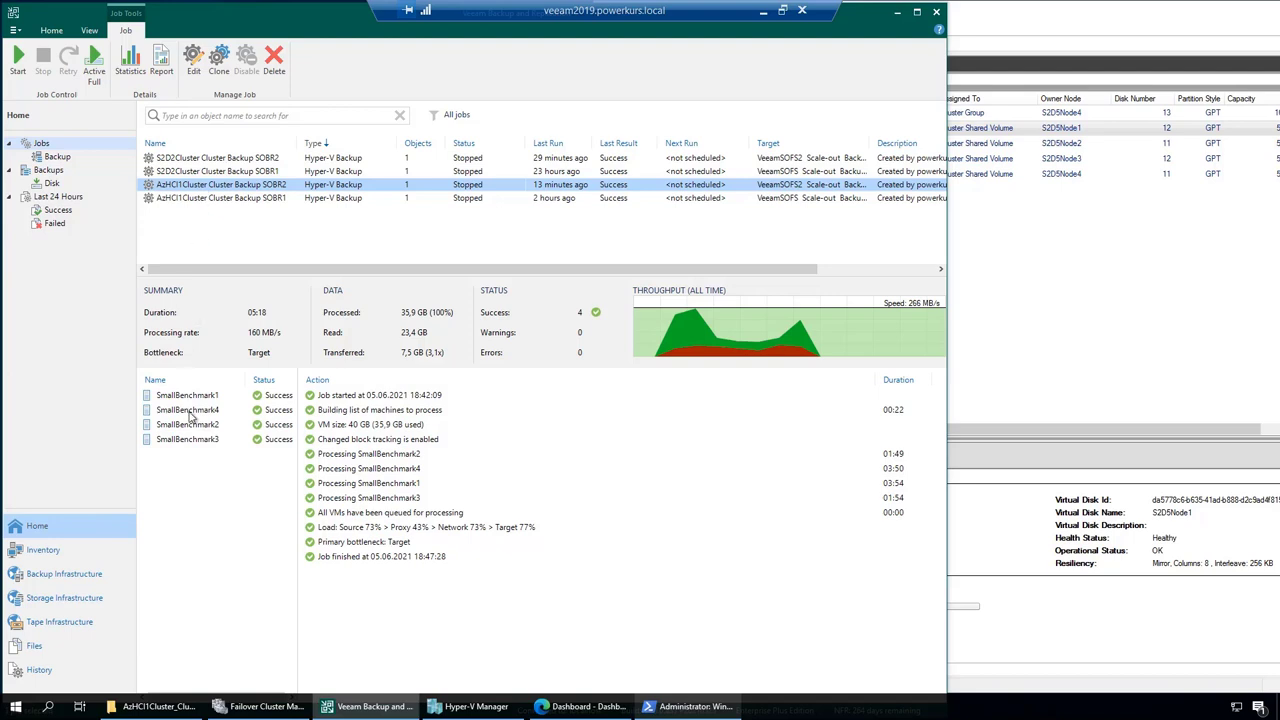
# Step: Show the VeeamSOFS2 repository extents, and in Failover Cluster Manager move Cluster Virtual Disk (S2D5Node3) to node S2D5Node1
pyautogui.click(75, 573)
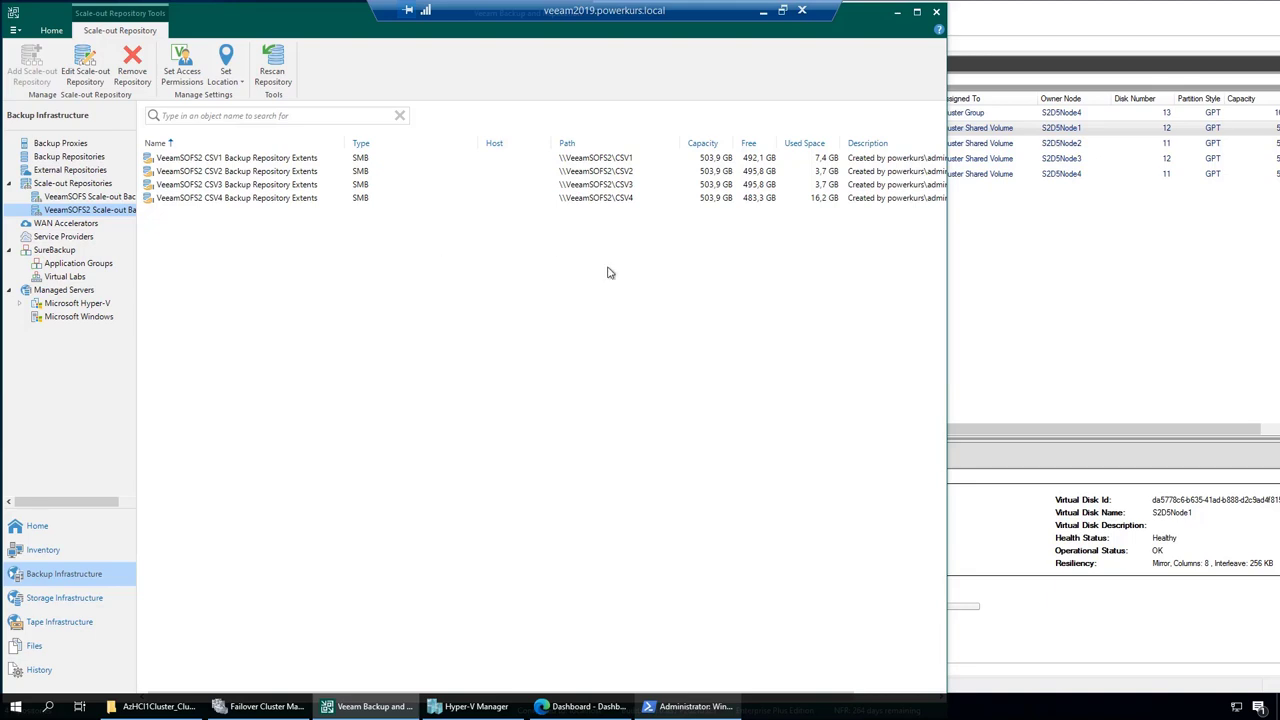
pyautogui.click(1059, 302)
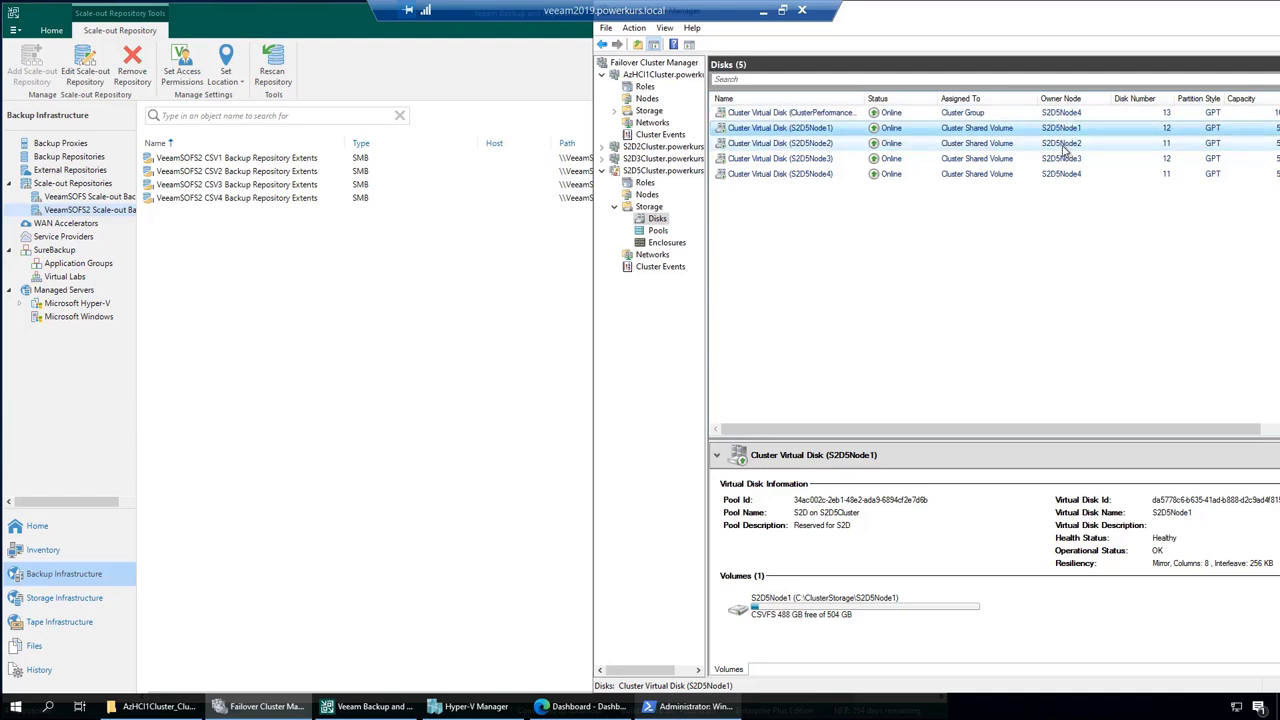
pyautogui.click(803, 159)
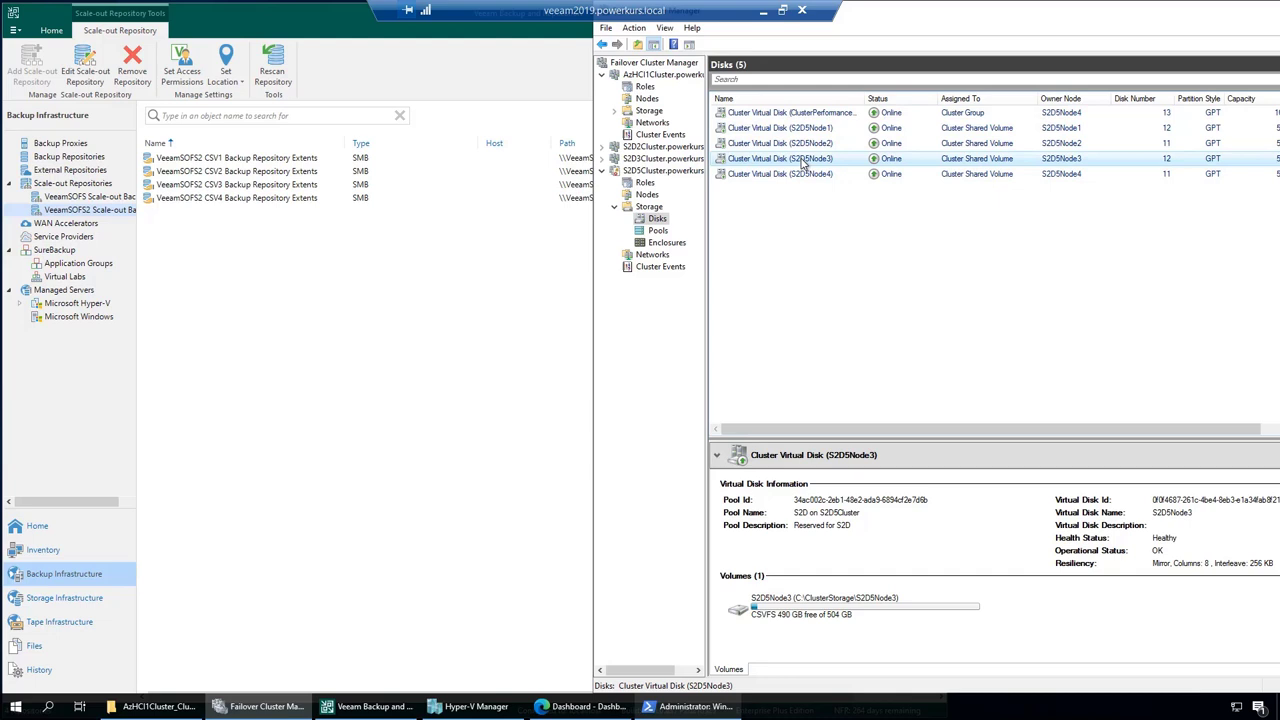
pyautogui.rightClick(803, 161)
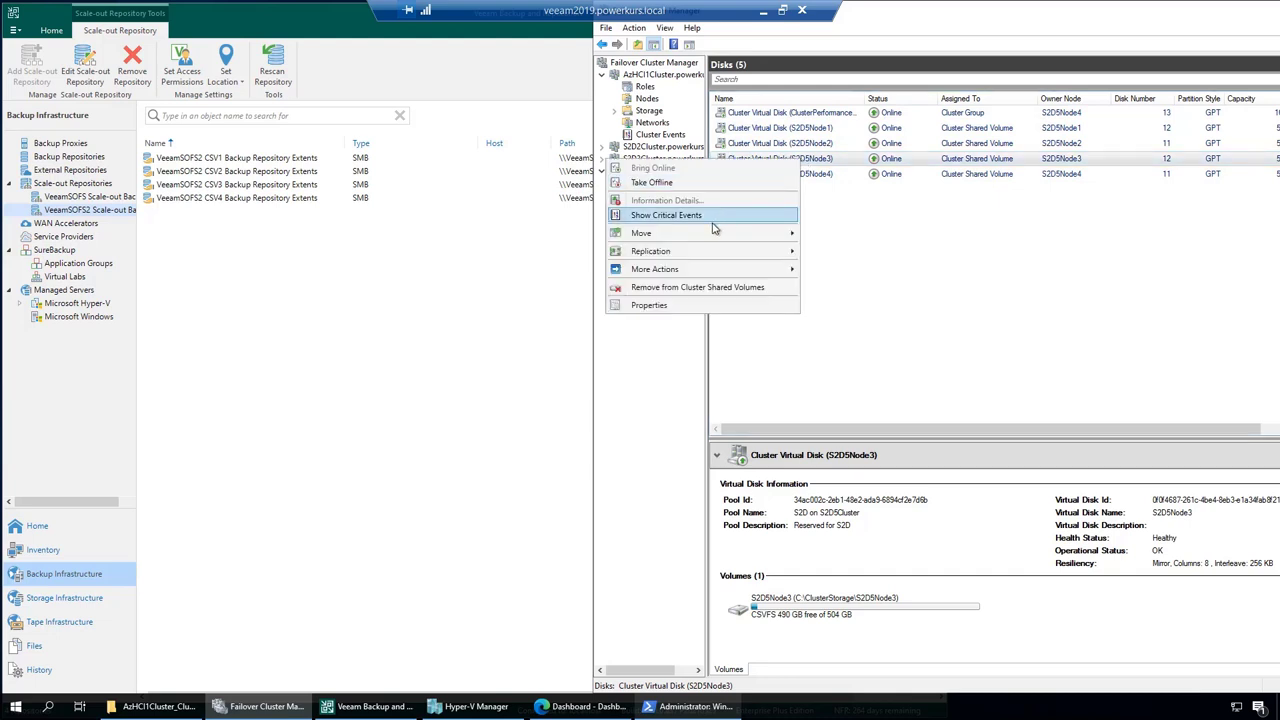
pyautogui.moveTo(700, 236)
pyautogui.click(552, 248)
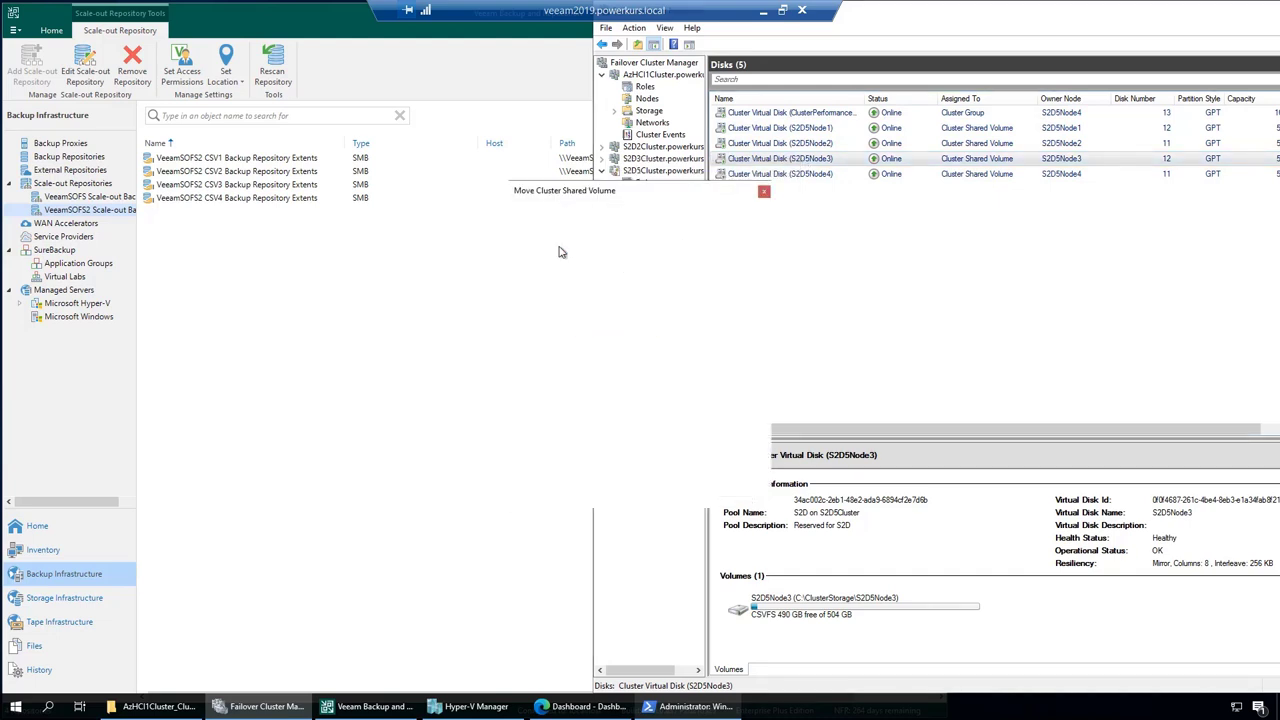
pyautogui.click(588, 300)
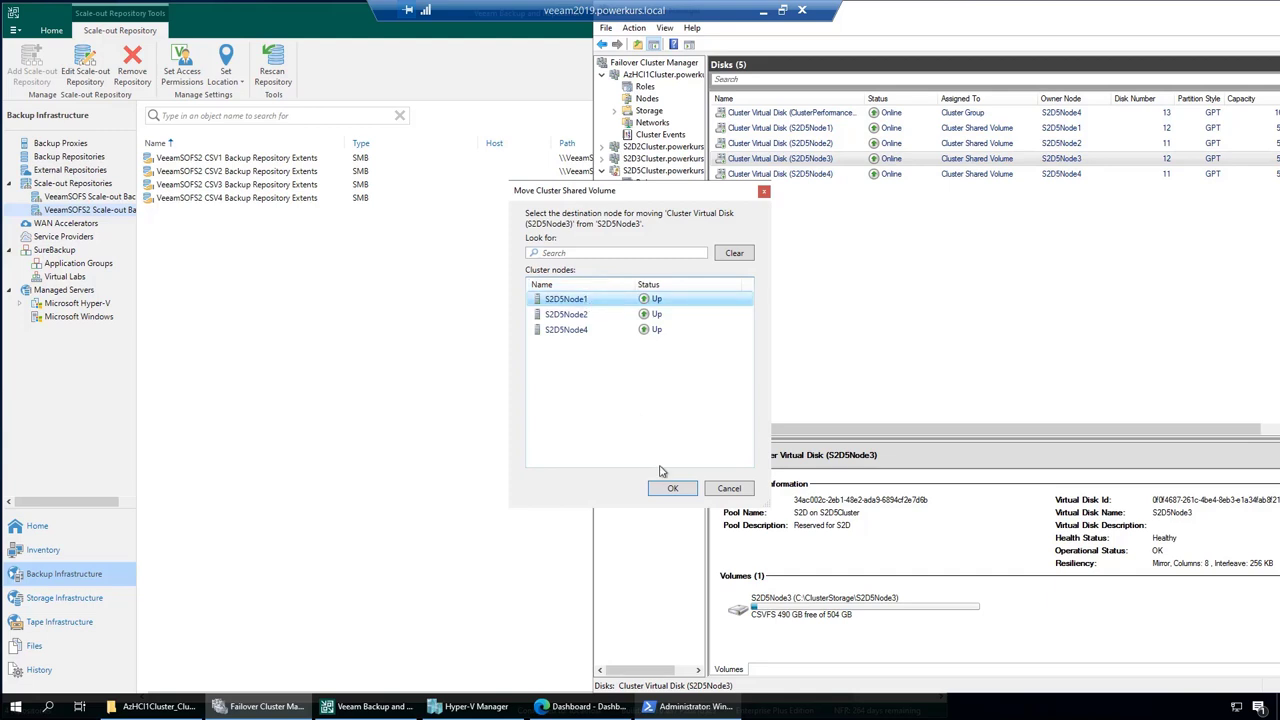
pyautogui.click(672, 488)
# Step: Move the cluster shared volume Cluster Virtual Disk (S2D5Node4) to node S2D5Node2
pyautogui.click(818, 176)
pyautogui.rightClick(818, 176)
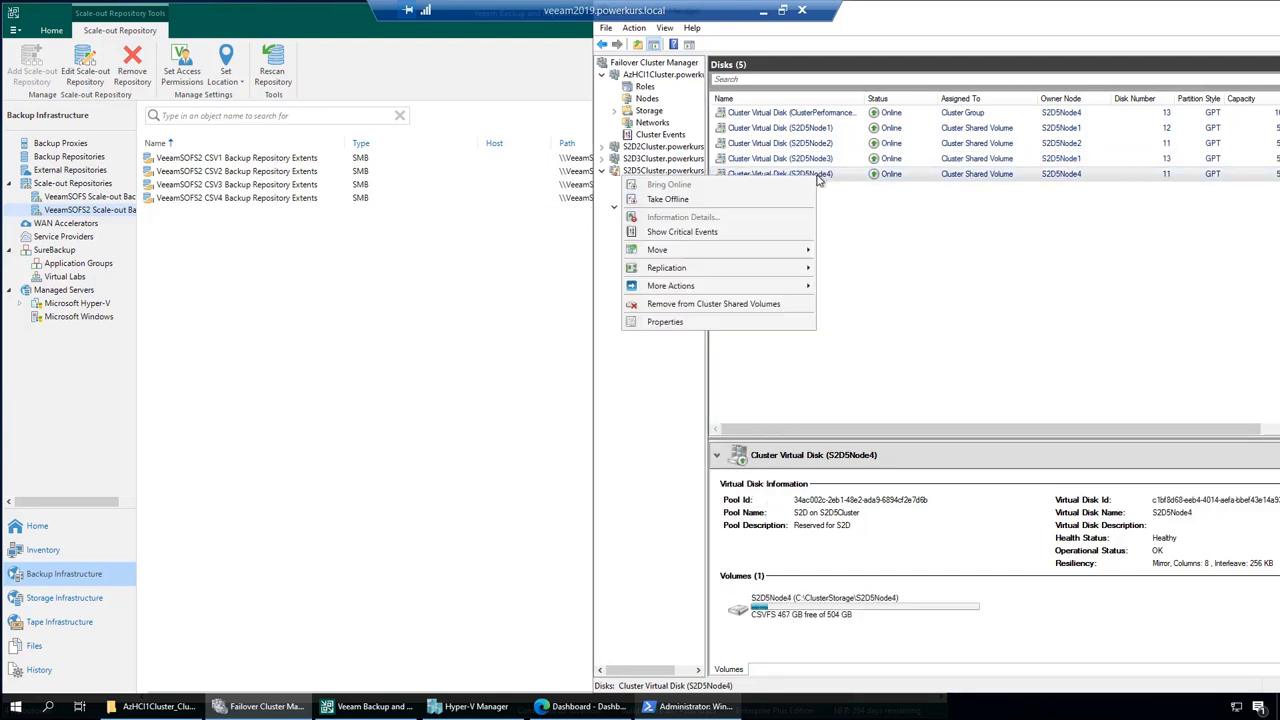
pyautogui.moveTo(730, 252)
pyautogui.click(568, 266)
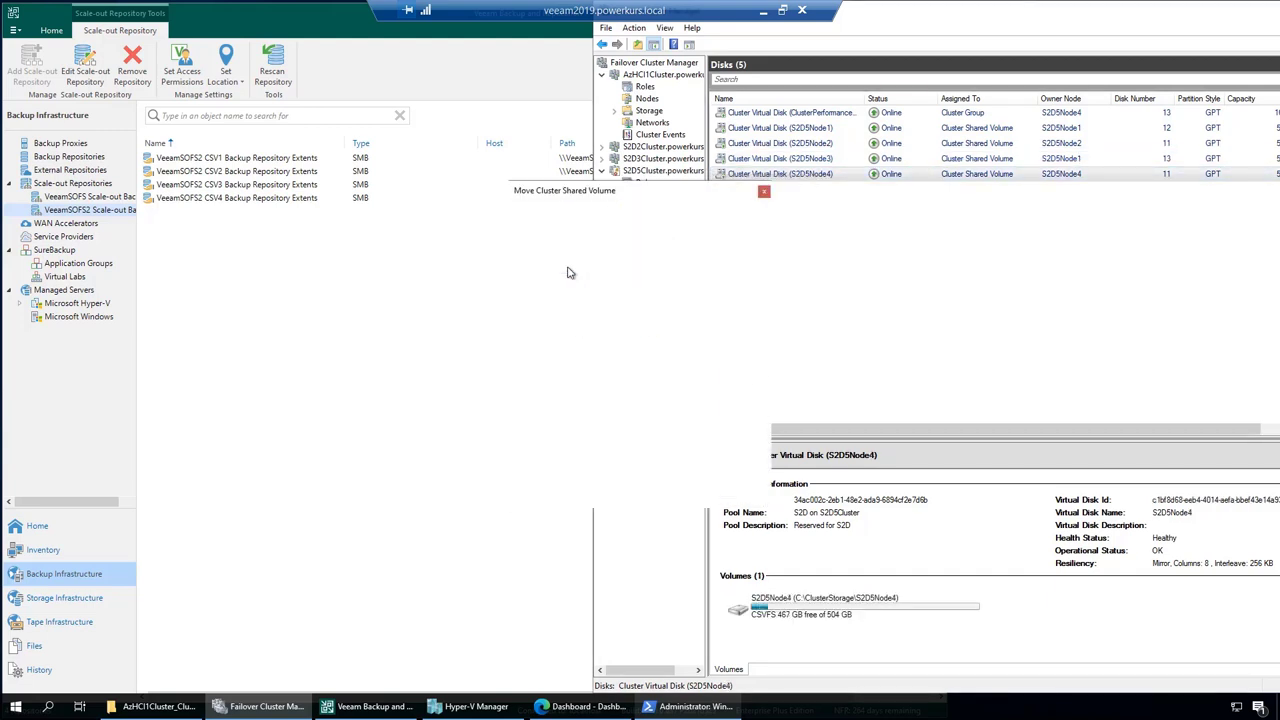
pyautogui.click(587, 302)
pyautogui.click(588, 314)
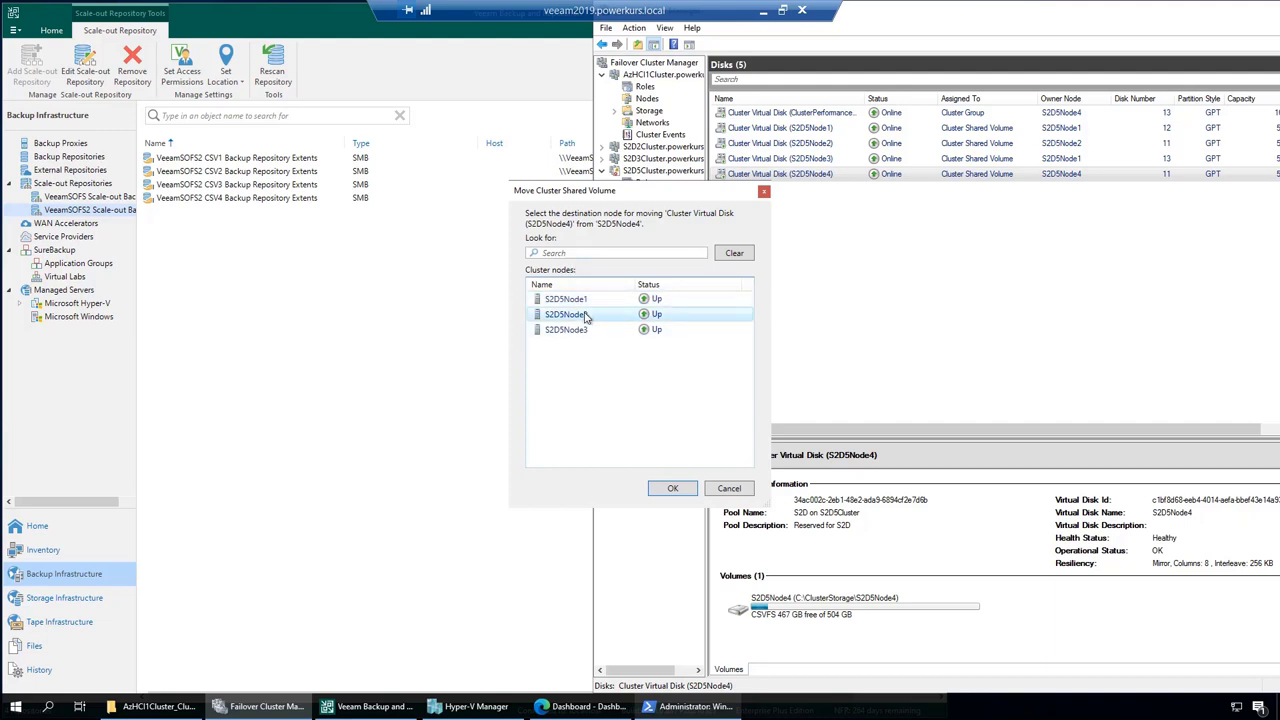
pyautogui.click(672, 488)
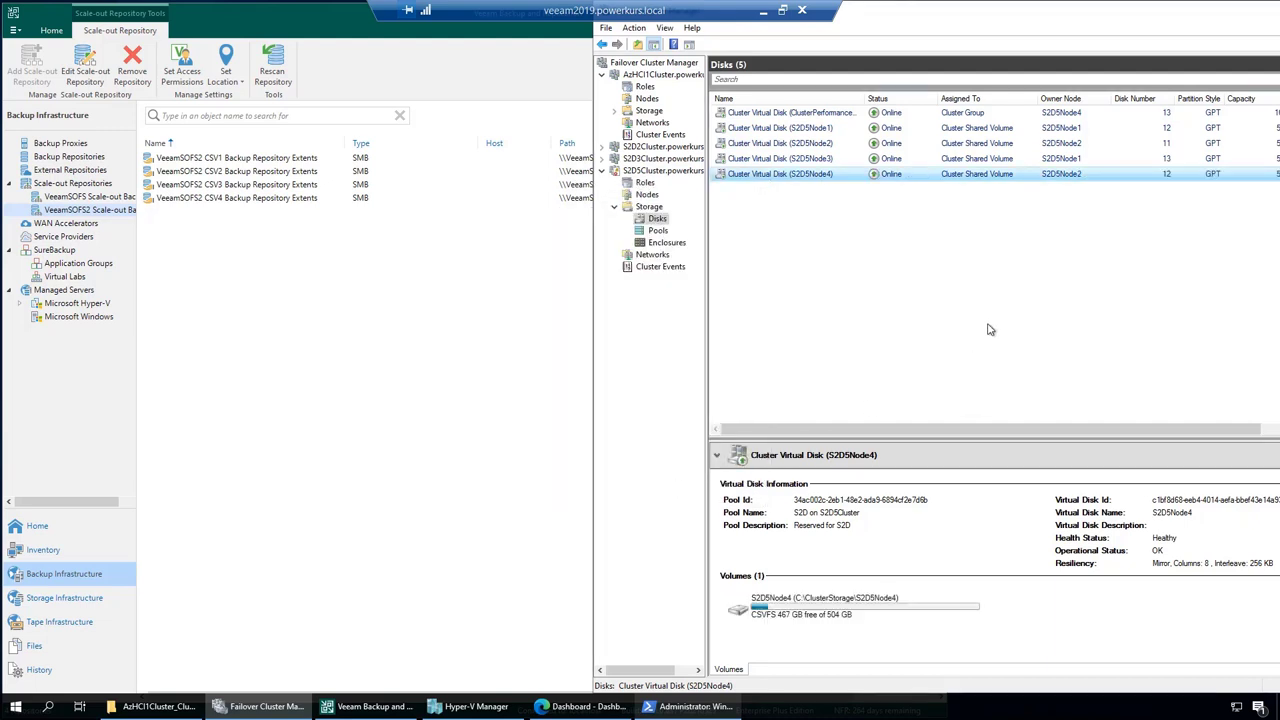
# Step: Check the owner node of each of the four cluster shared volumes, S2D5Node1 through S2D5Node4
pyautogui.click(838, 130)
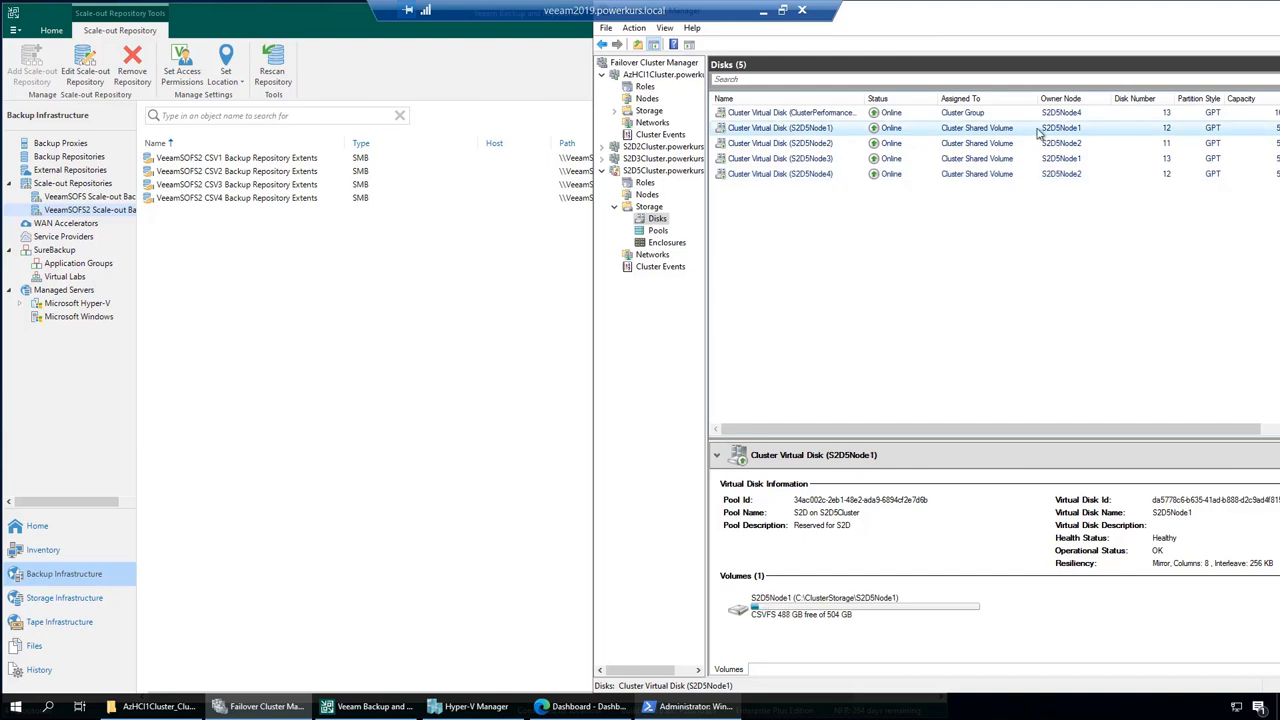
pyautogui.click(958, 145)
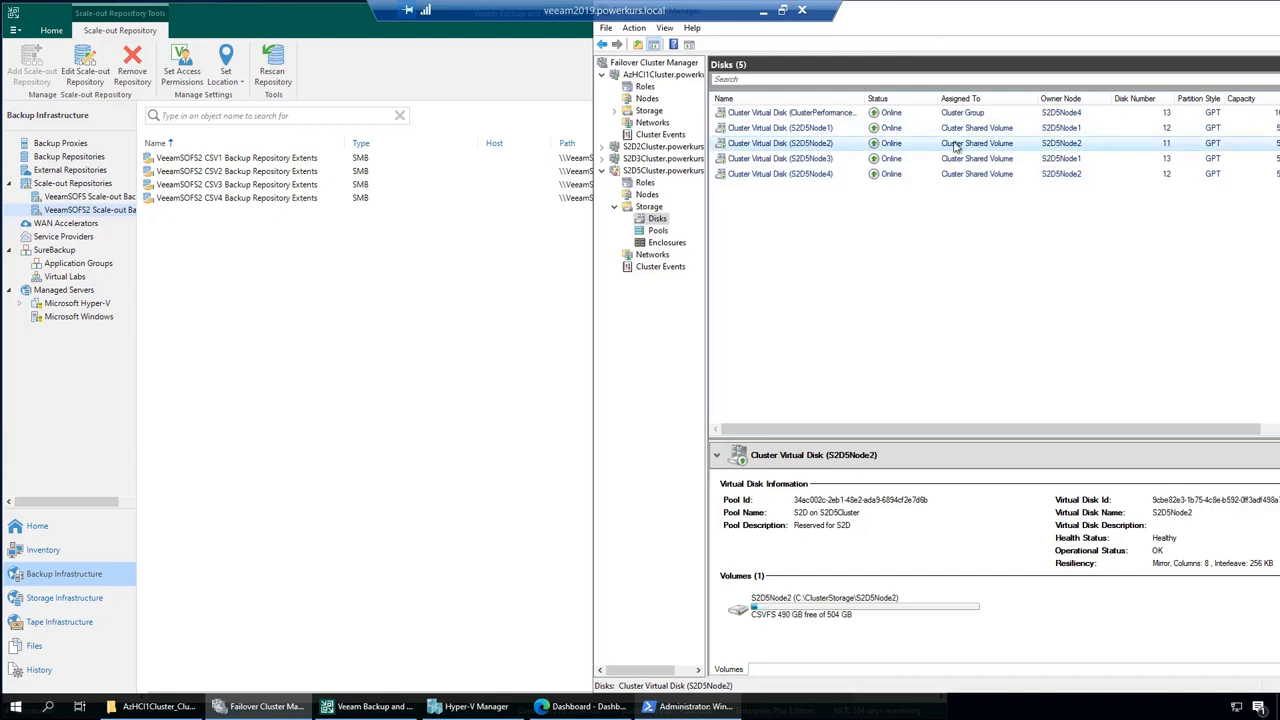
pyautogui.click(896, 162)
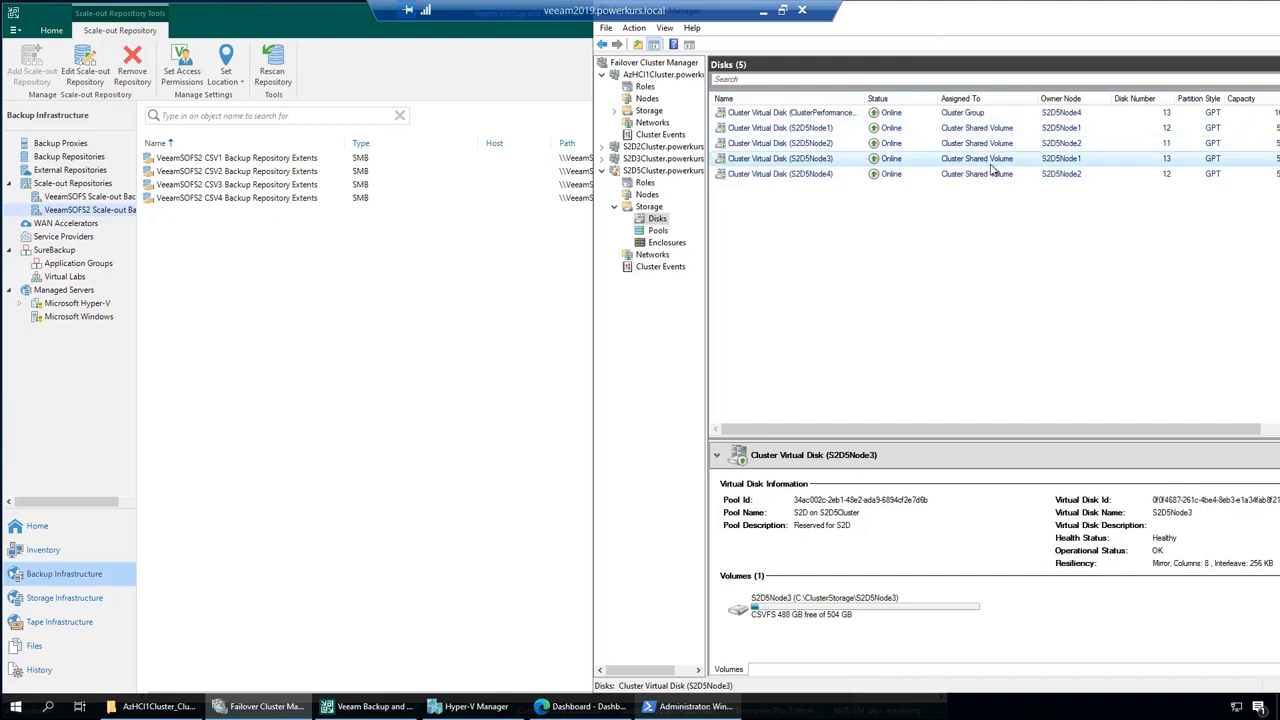
pyautogui.click(1062, 176)
# Step: Move the VeeamSOFS2 Scale-Out File Server role of S2D5Cluster to node S2D5Node1
pyautogui.click(645, 184)
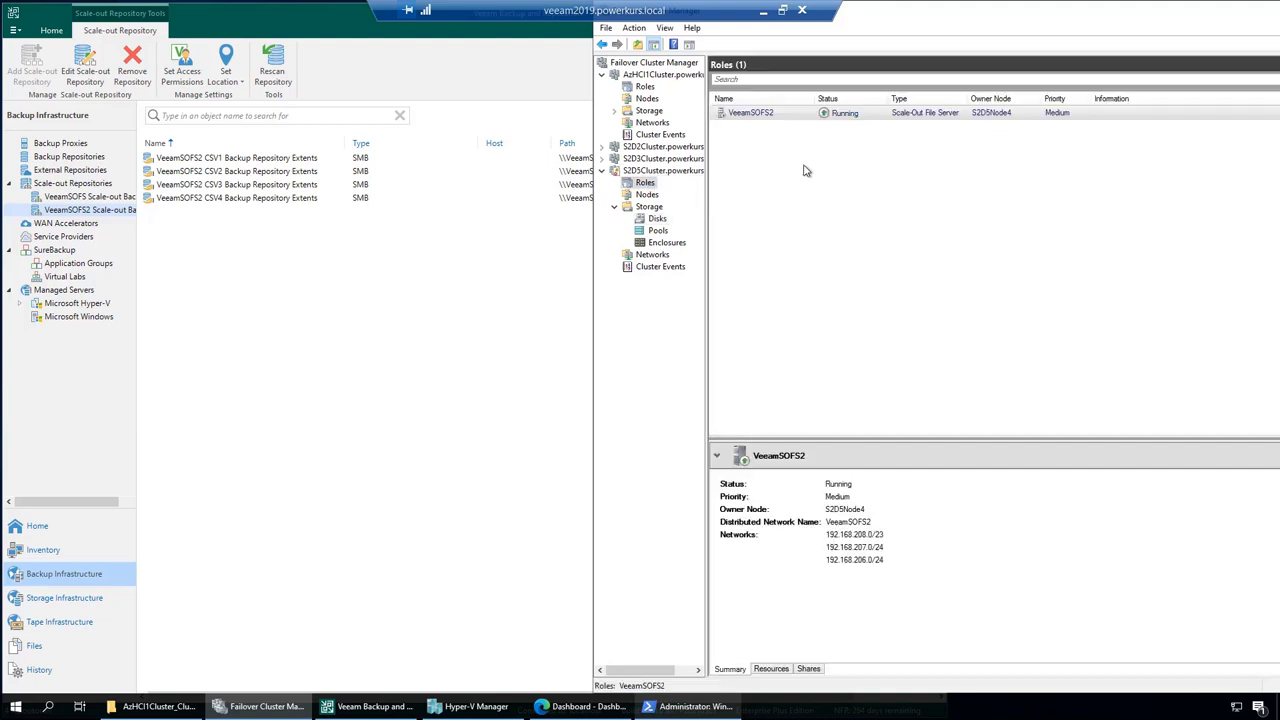
pyautogui.click(748, 116)
pyautogui.rightClick(1007, 117)
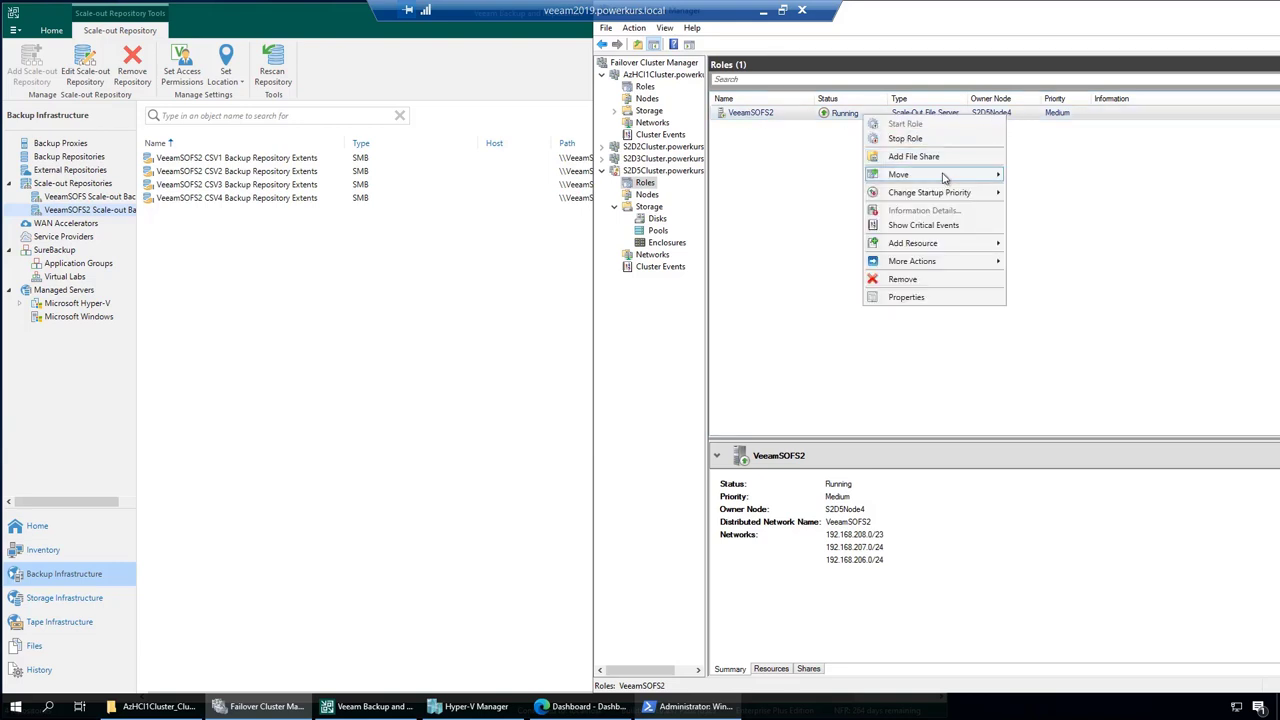
pyautogui.moveTo(938, 177)
pyautogui.click(820, 192)
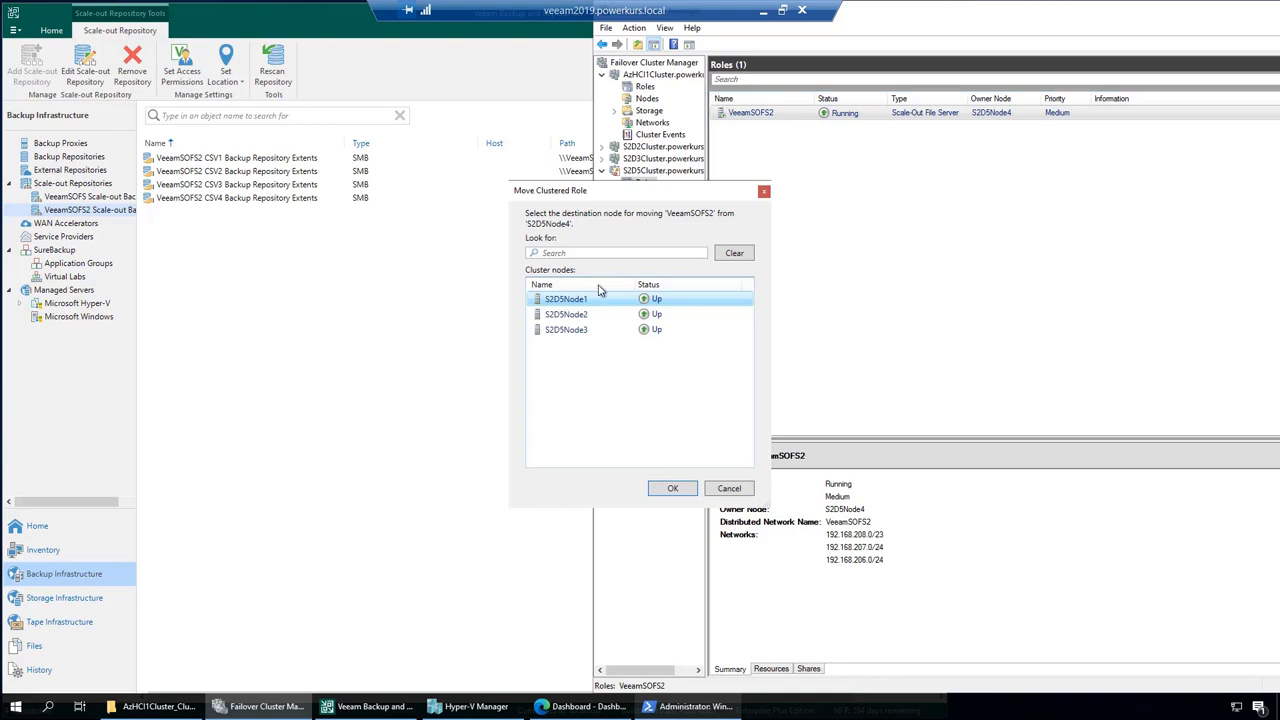
pyautogui.click(668, 488)
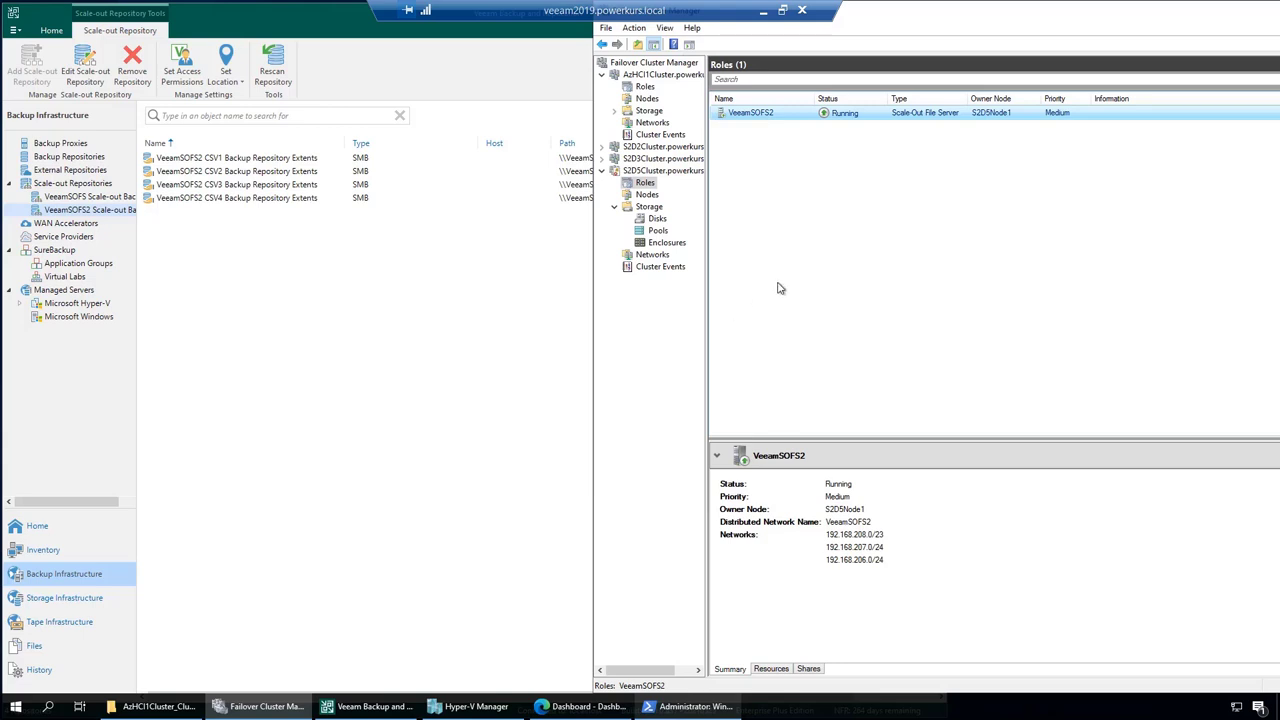
# Step: Switch back to Veeam Backup and Replication and run an Active Full backup of the AzHCI1Cluster Cluster Backup SOBR2 job
pyautogui.click(175, 309)
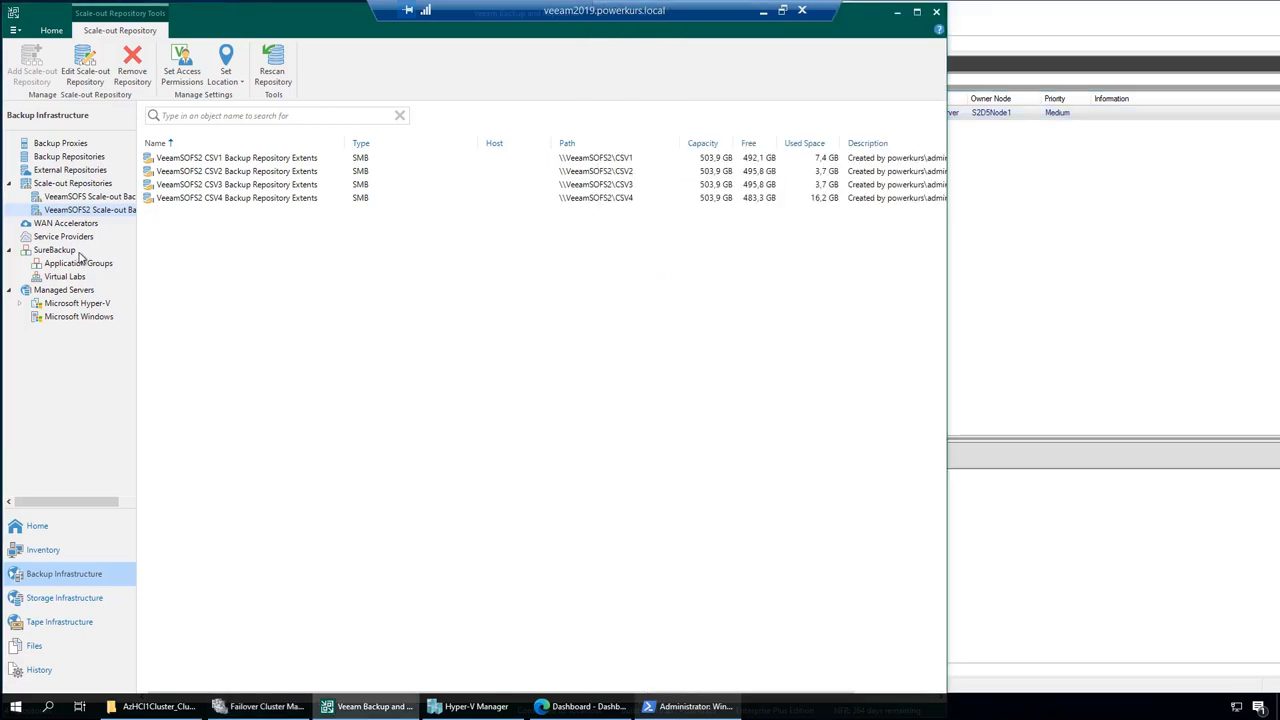
pyautogui.click(37, 530)
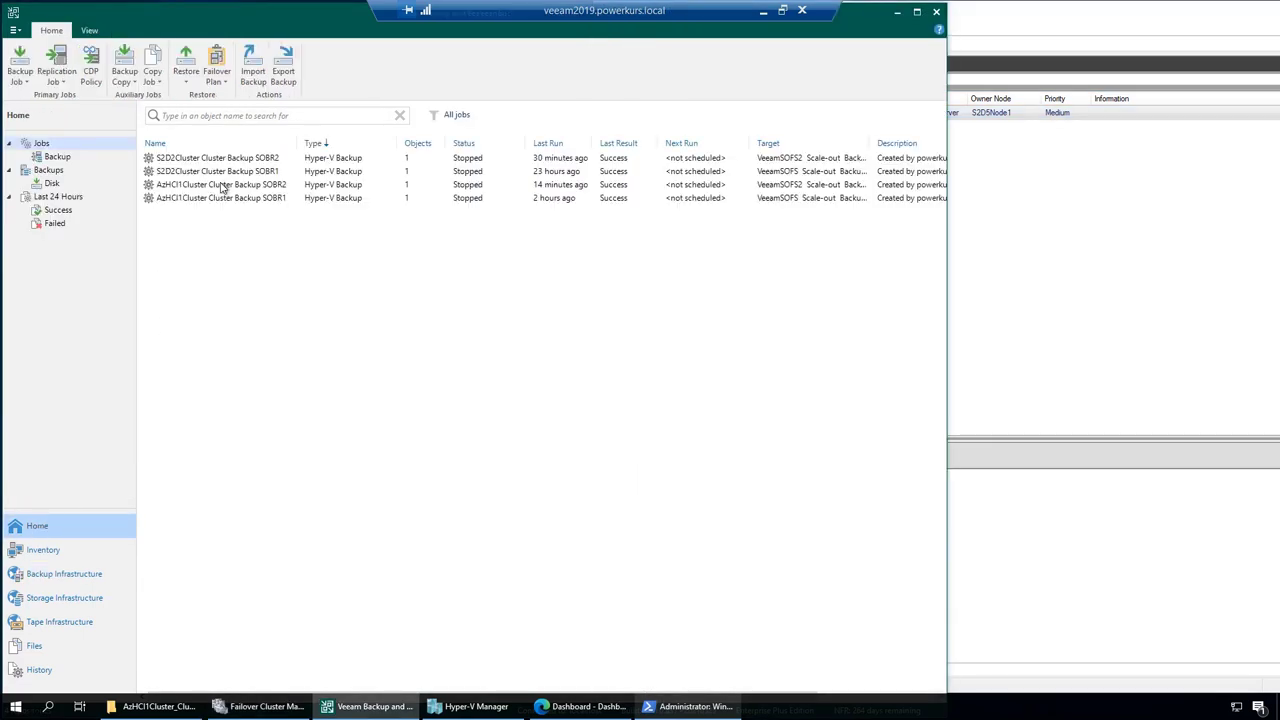
pyautogui.click(222, 186)
pyautogui.rightClick(222, 187)
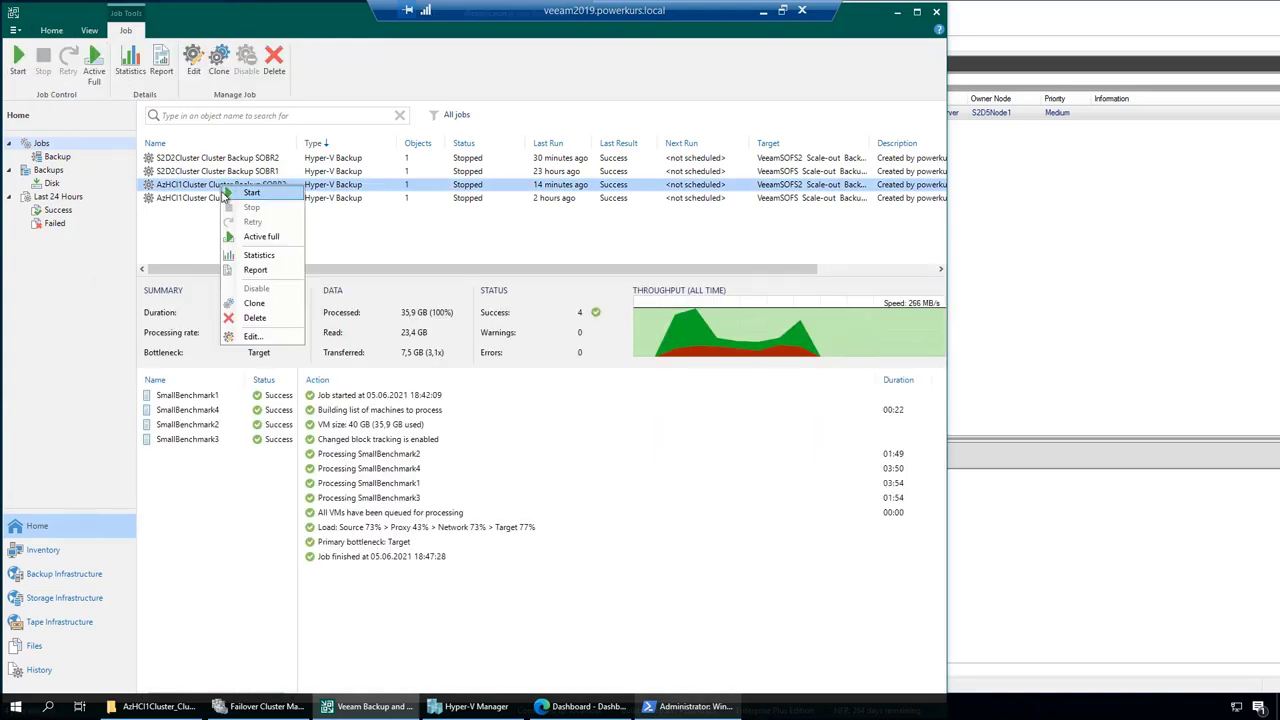
pyautogui.click(260, 237)
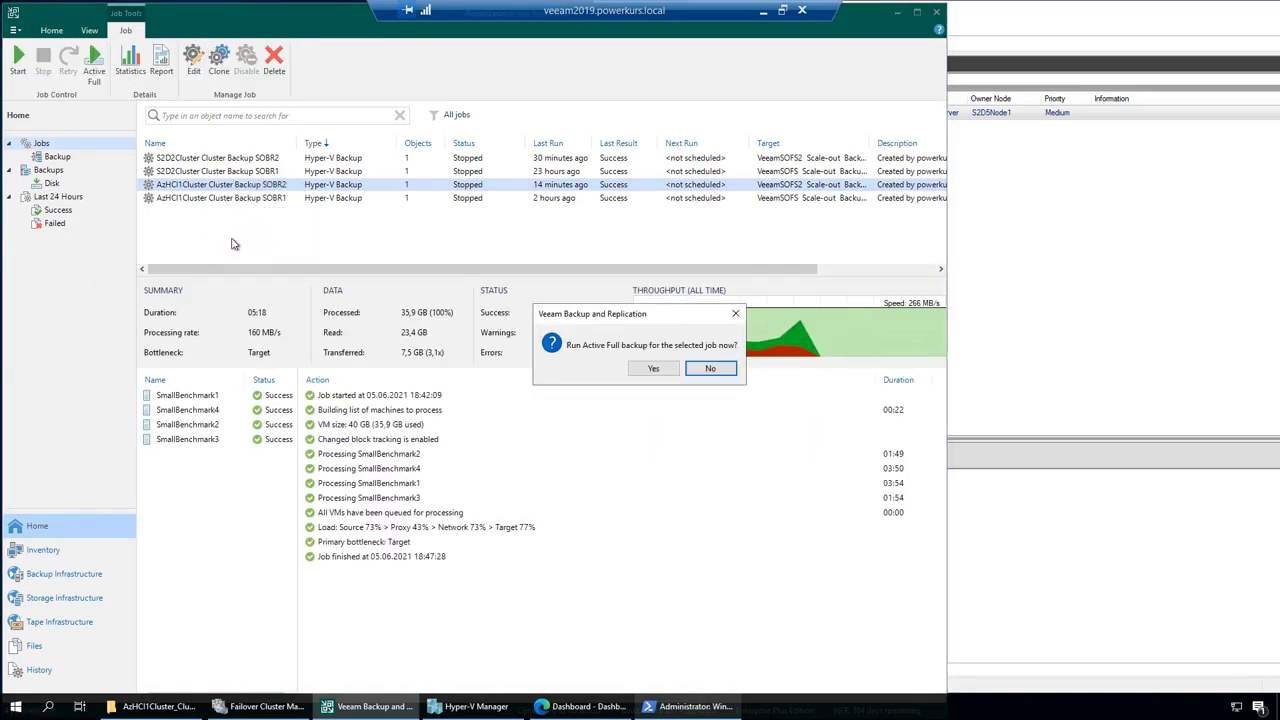
pyautogui.click(659, 369)
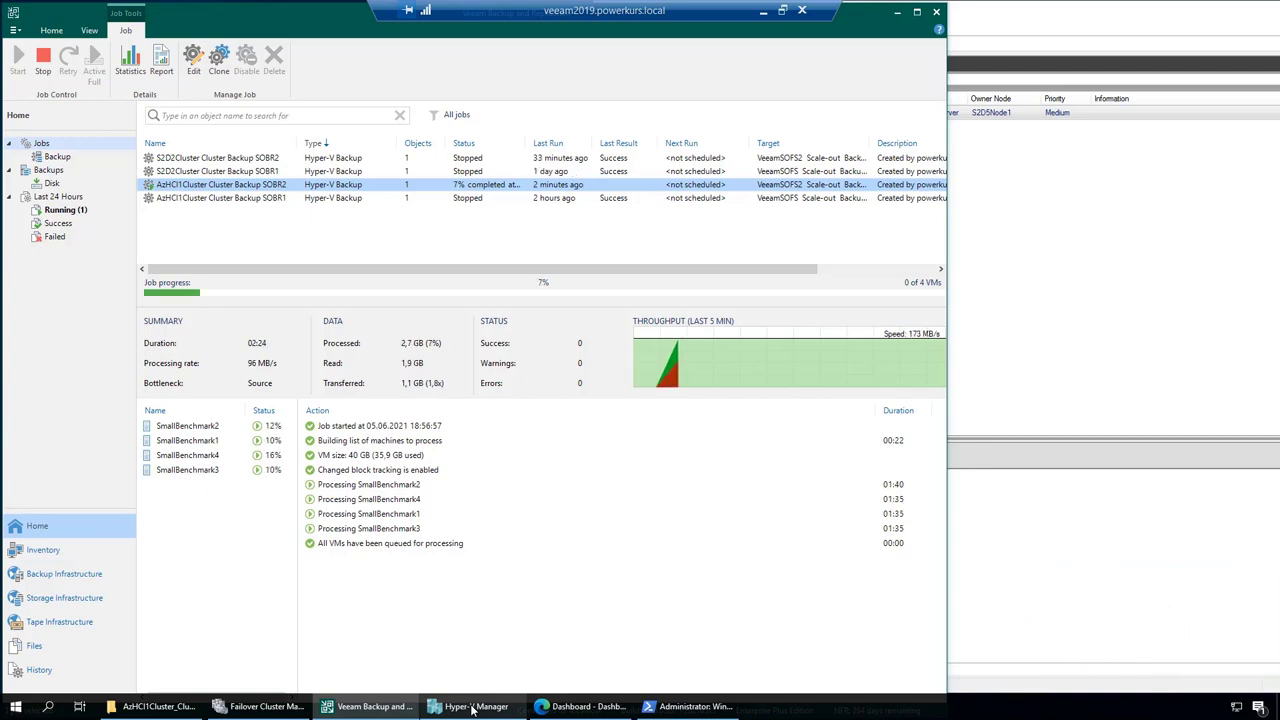
# Step: Check which repository extent and source proxy each of the four SmallBenchmark VMs uses in the running backup
pyautogui.click(255, 428)
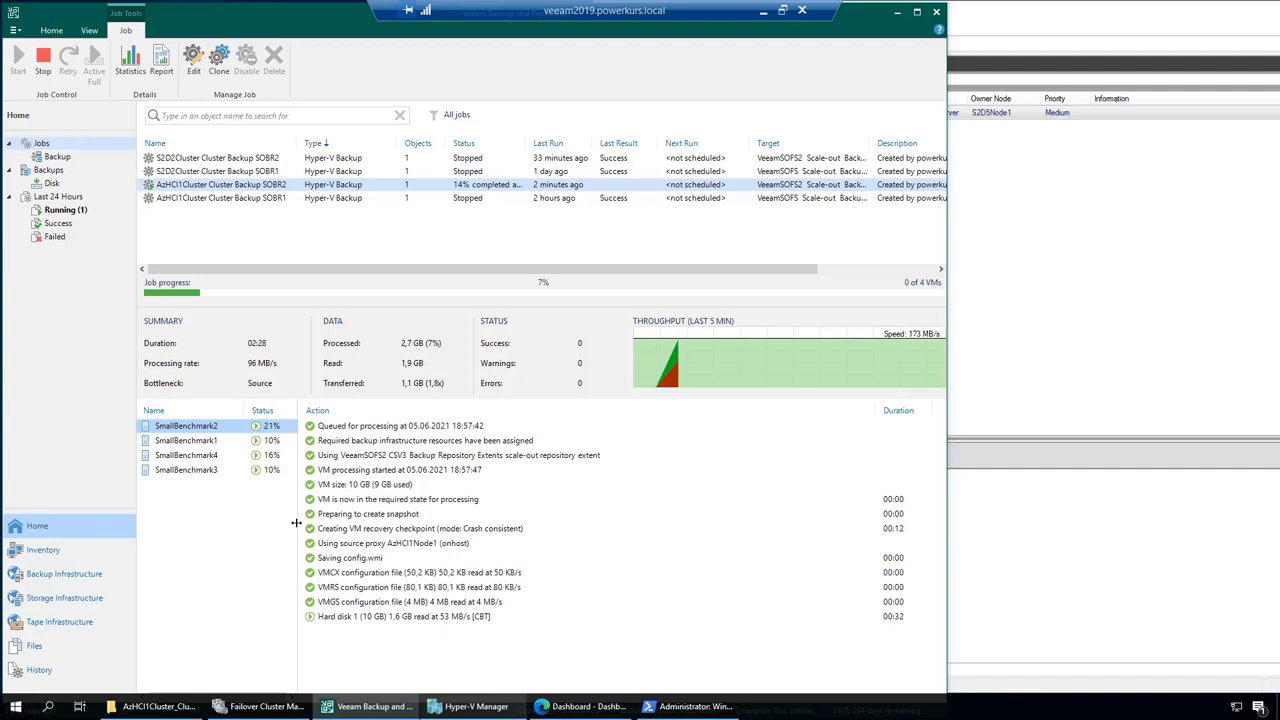
pyautogui.click(225, 441)
pyautogui.click(224, 458)
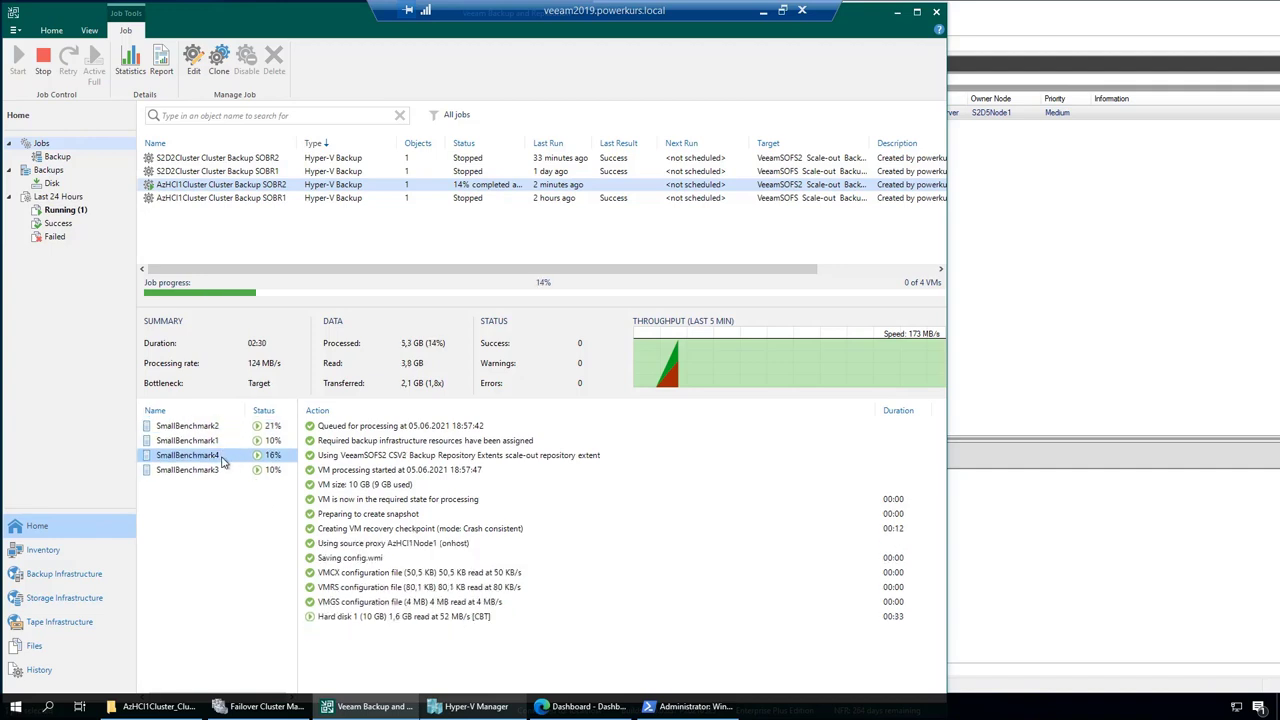
pyautogui.click(222, 474)
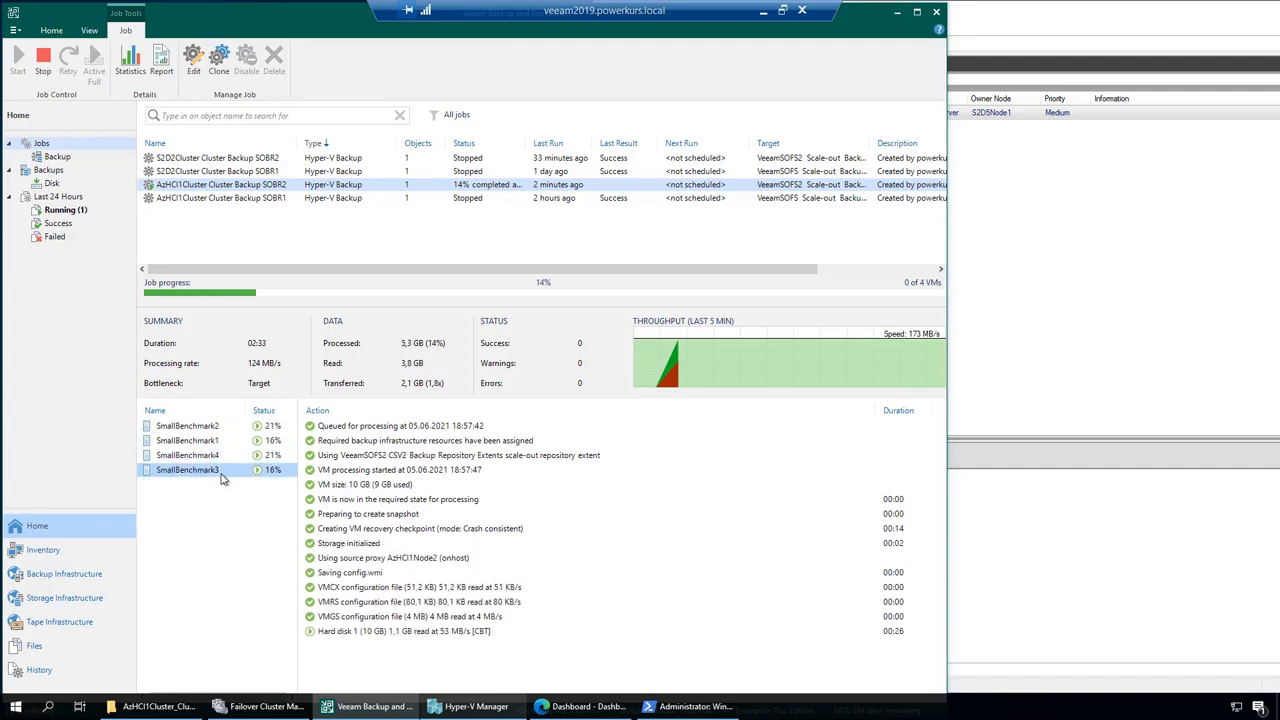
pyautogui.click(208, 172)
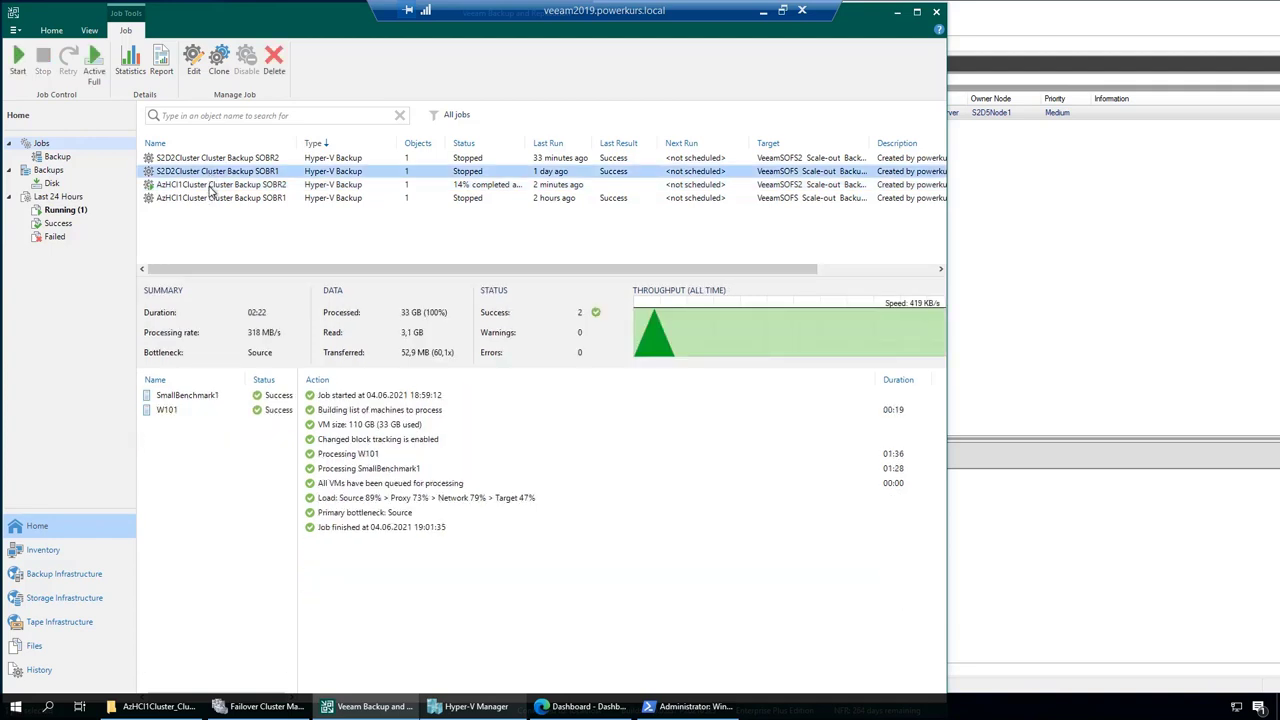
# Step: Bring up Hyper-V Manager and Failover Cluster Manager alongside a continuous ping of s2d5node1 started in Windows PowerShell
pyautogui.click(476, 706)
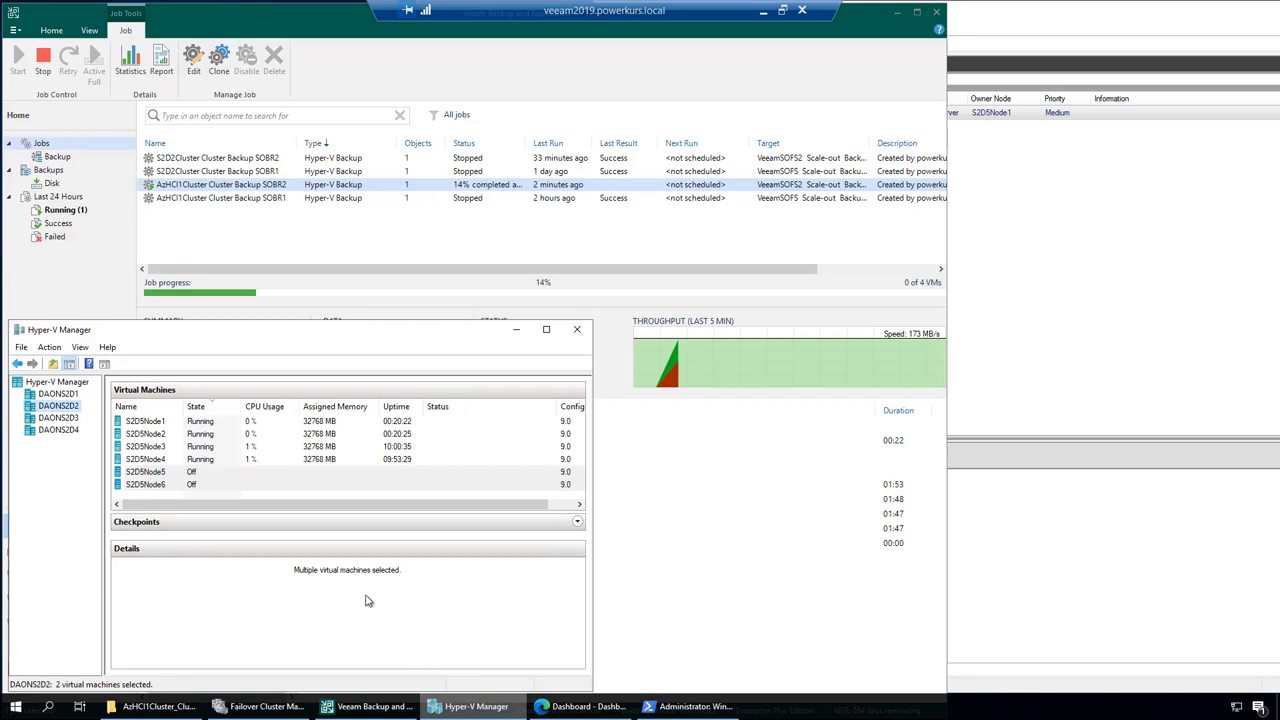
pyautogui.click(690, 706)
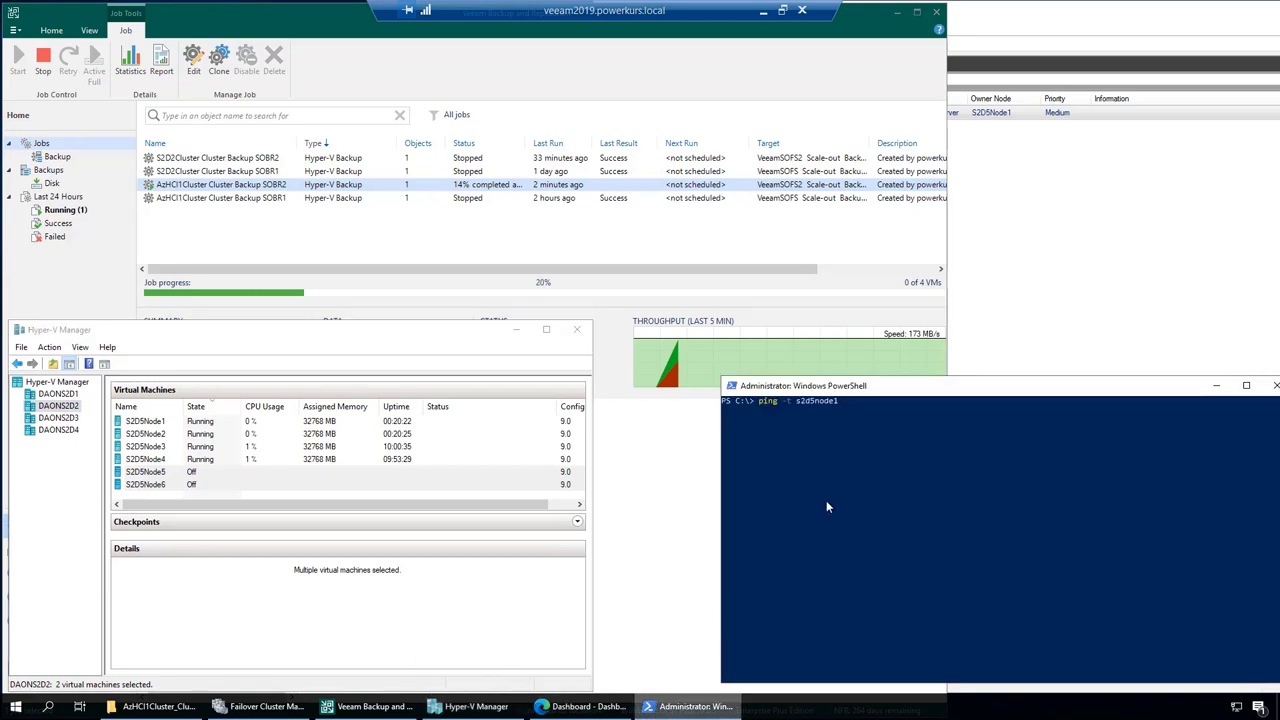
pyautogui.press('Return')
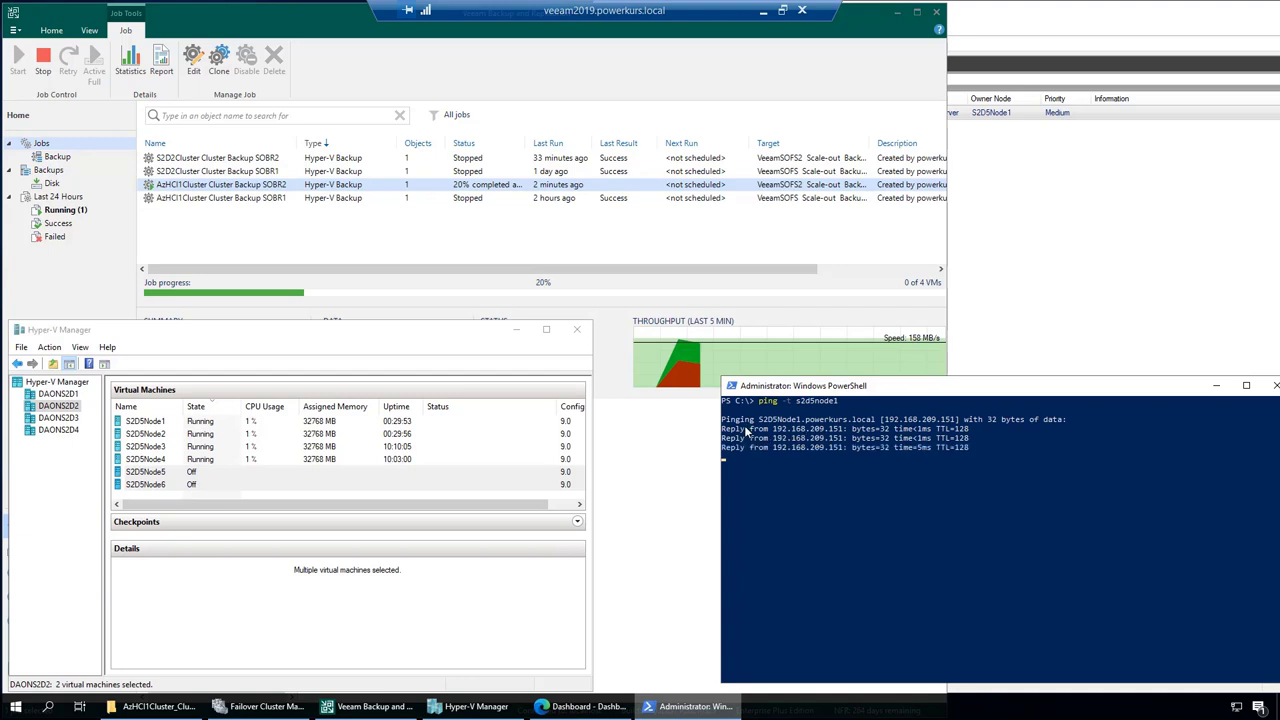
pyautogui.click(1010, 272)
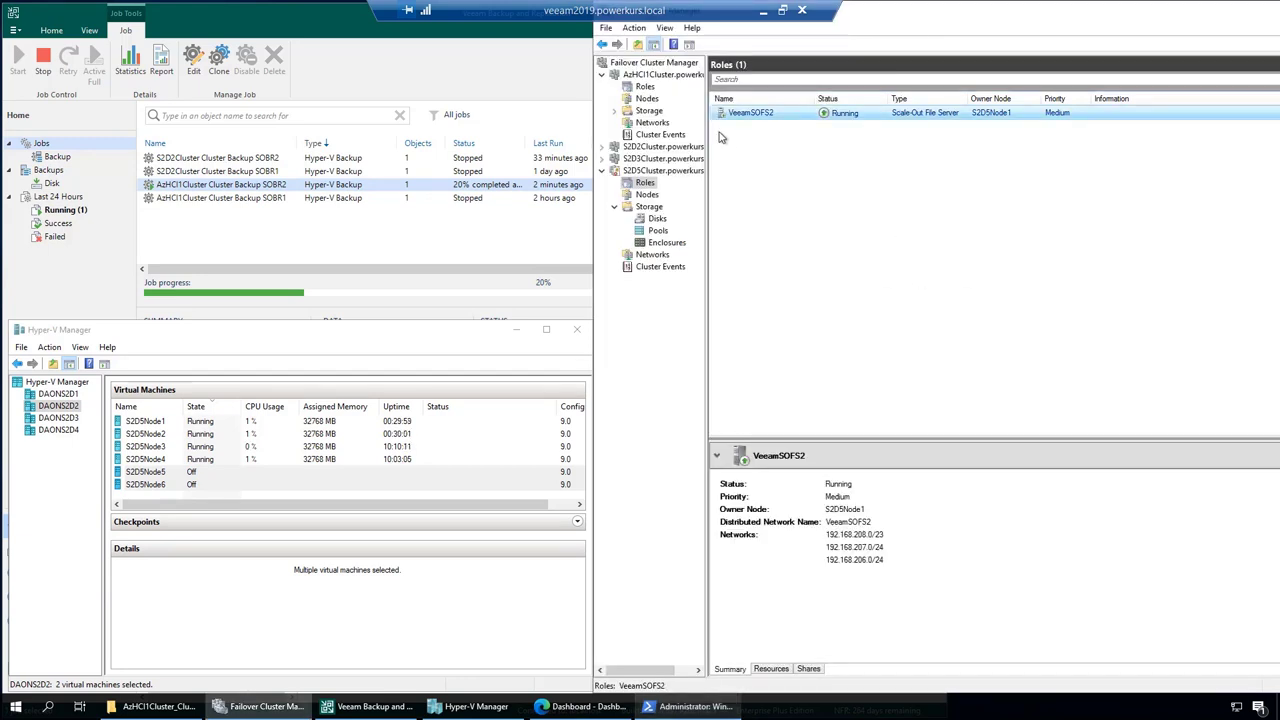
# Step: Check the node status and the current owner nodes of the cluster disks and the VeeamSOFS2 role in S2D5Cluster
pyautogui.click(646, 194)
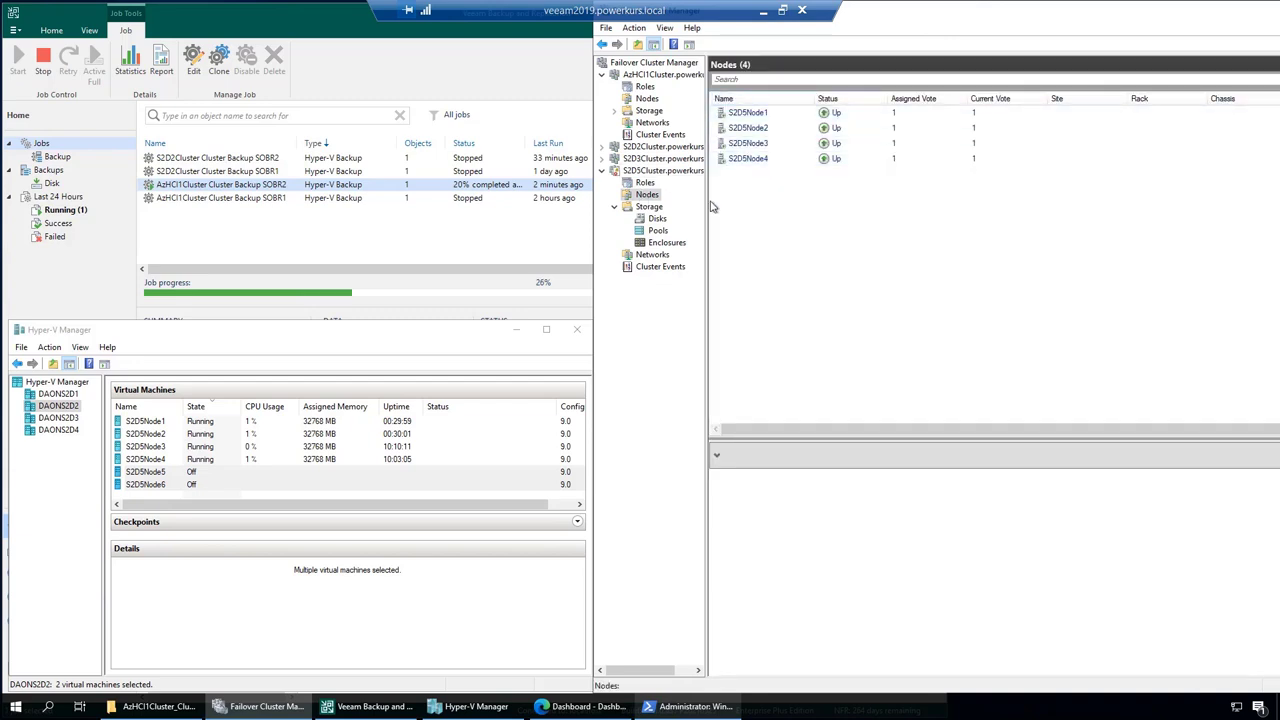
pyautogui.click(658, 218)
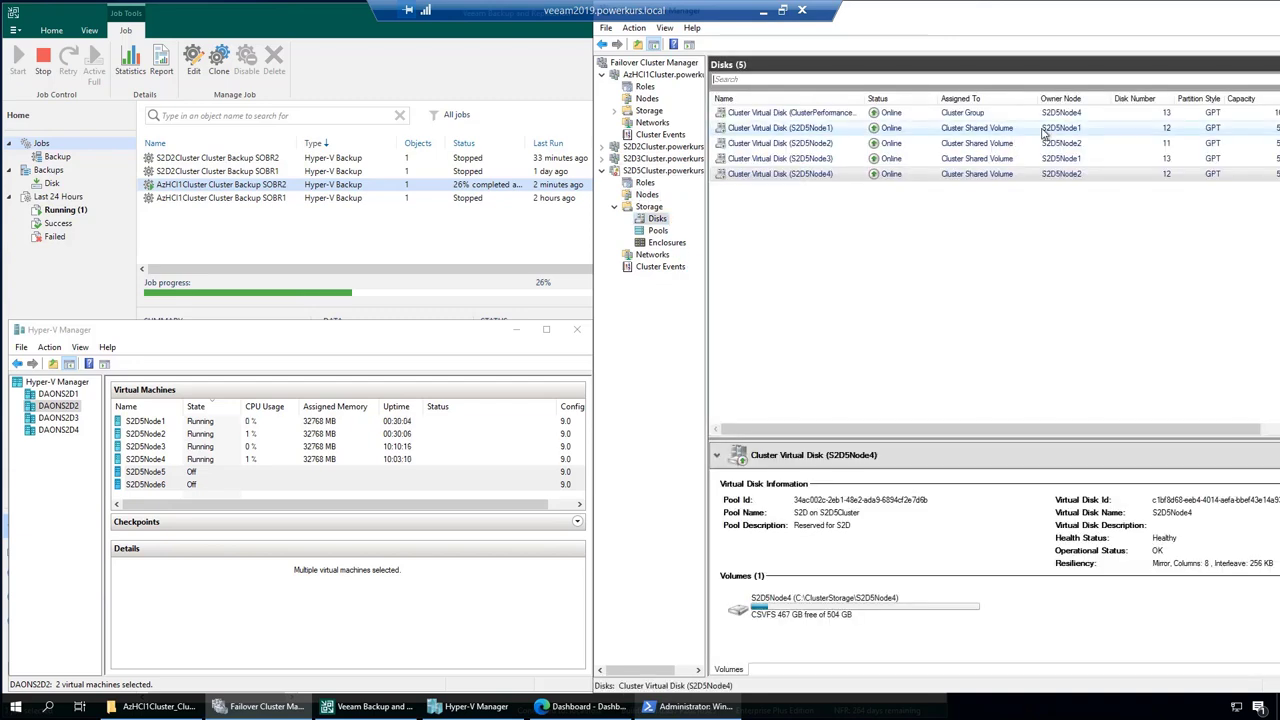
pyautogui.click(645, 183)
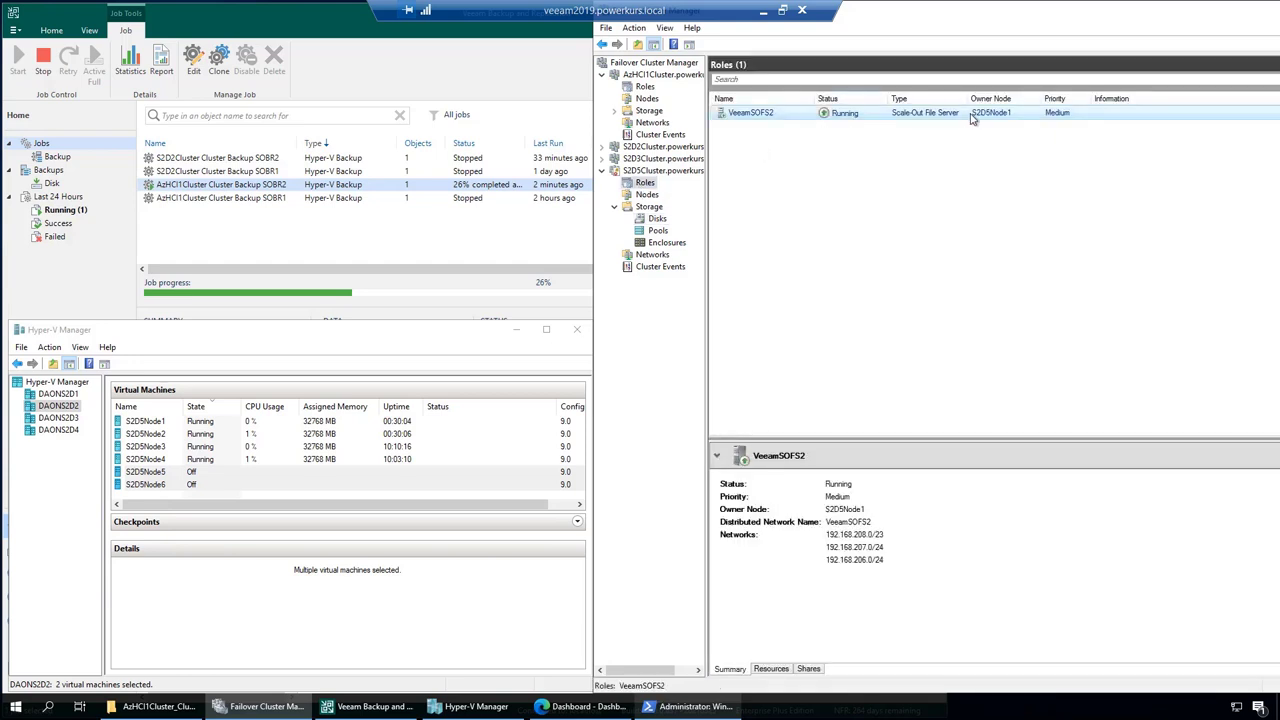
pyautogui.click(647, 194)
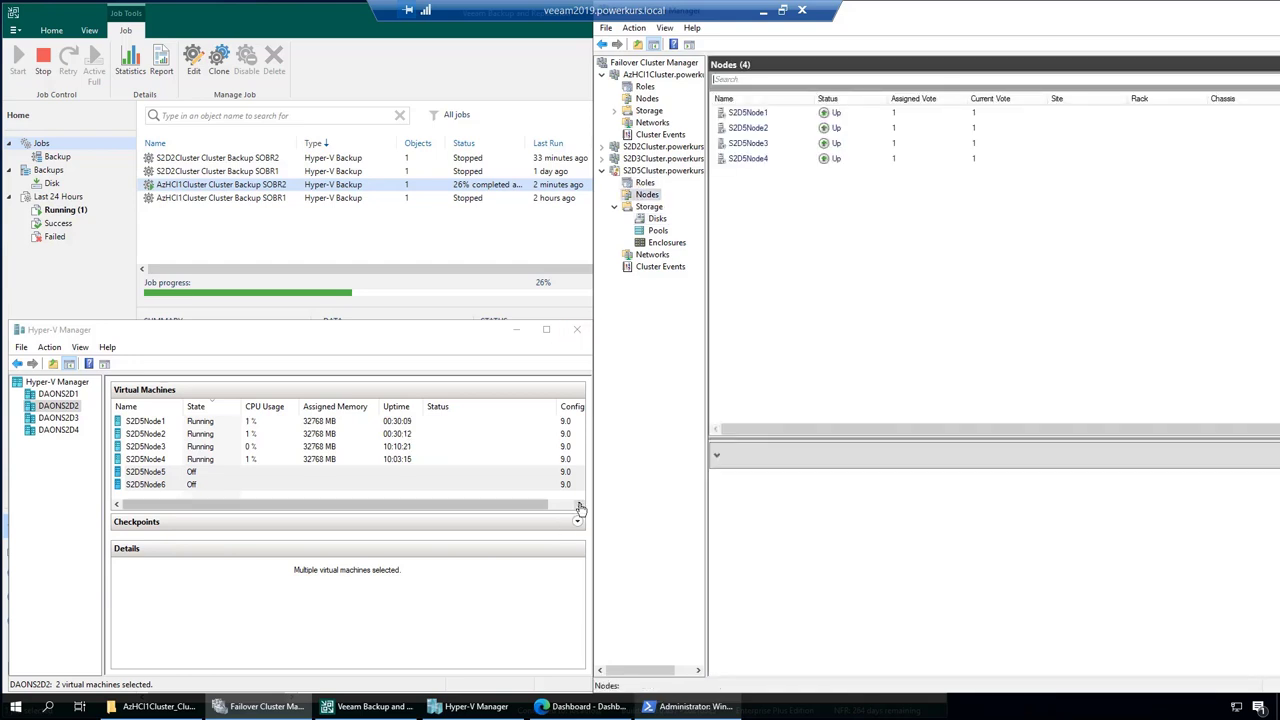
# Step: With the PowerShell ping visible, turn off virtual machines S2D5Node1 and S2D5Node2 on DAONS2D2 in Hyper-V Manager, and minimize Hyper-V Manager
pyautogui.click(690, 707)
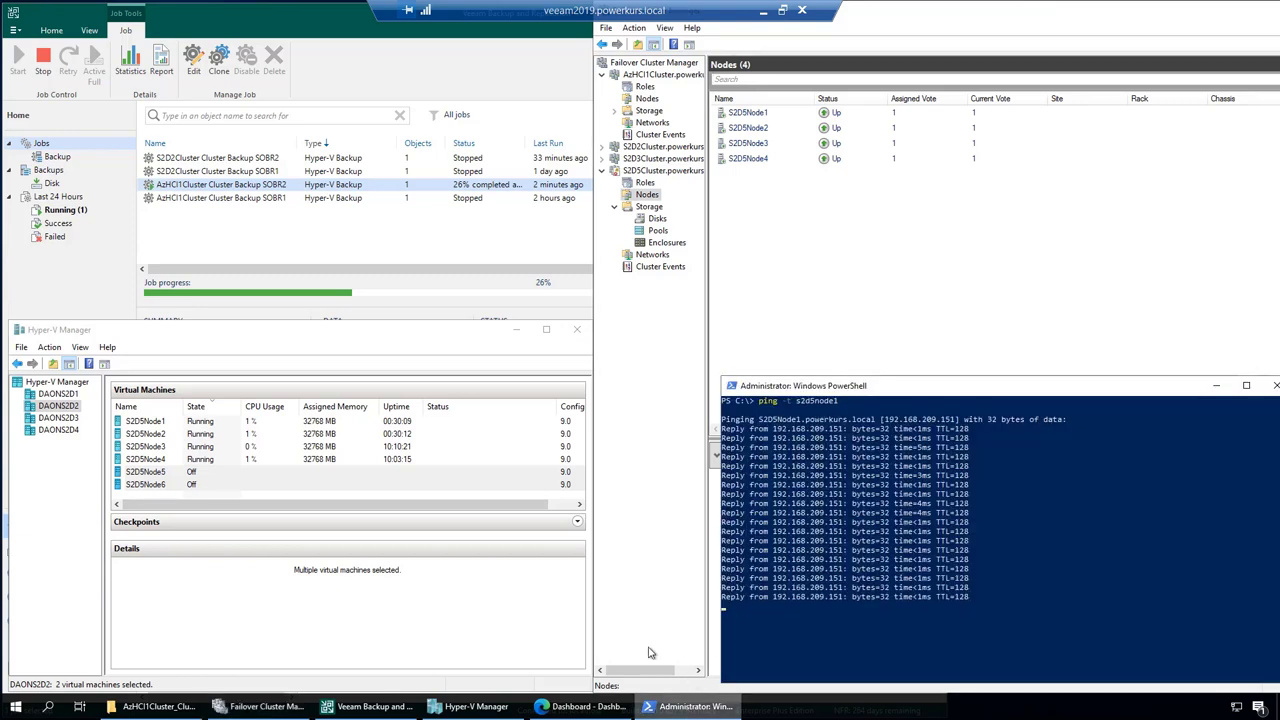
pyautogui.click(482, 710)
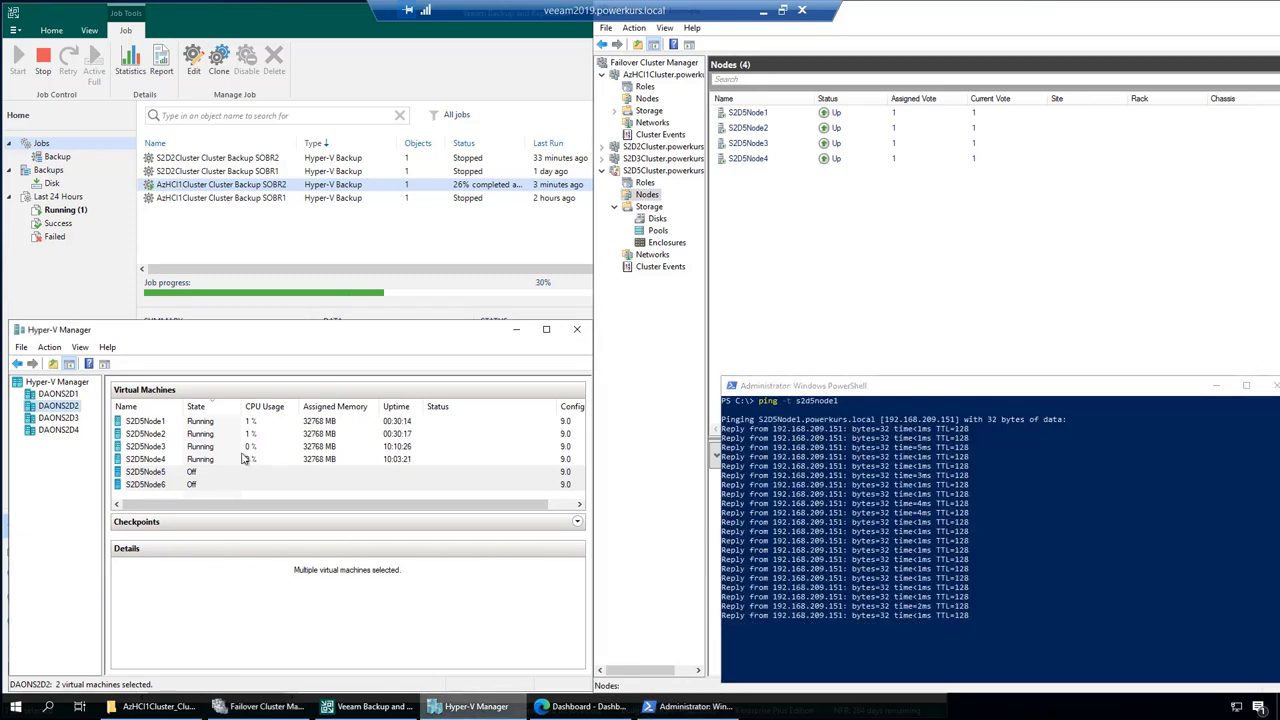
pyautogui.click(150, 424)
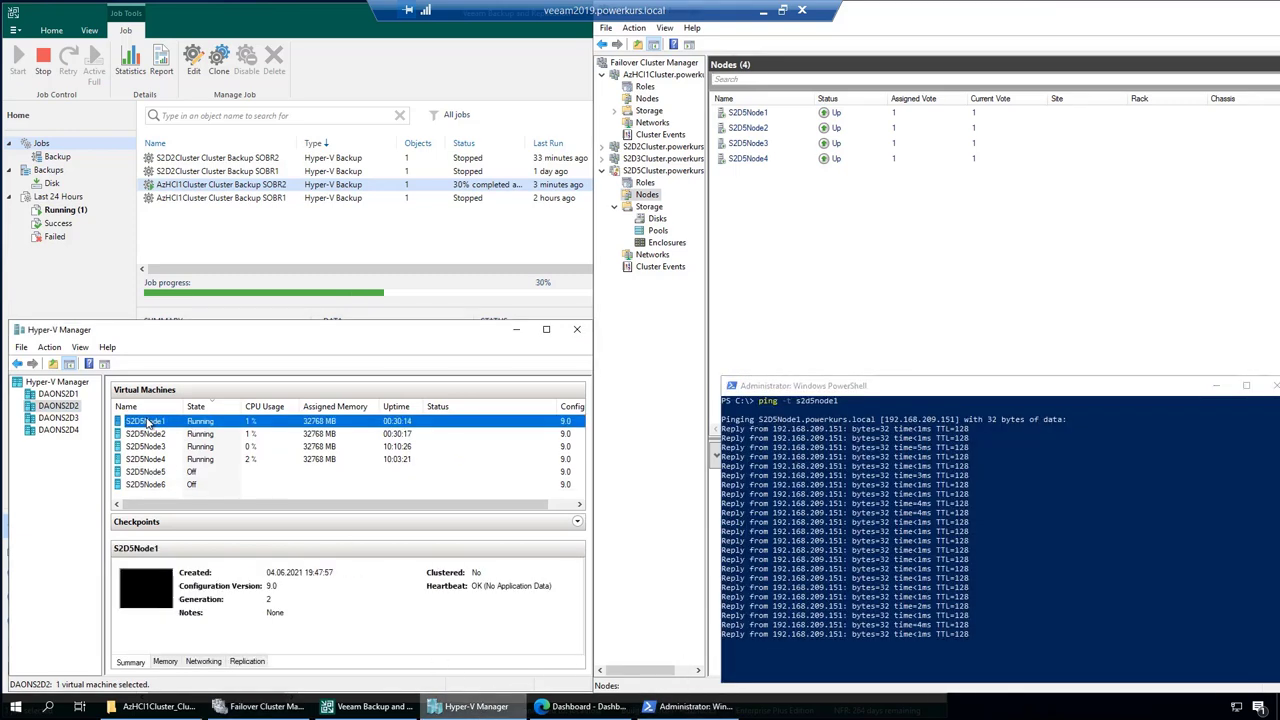
pyautogui.keyDown('ctrl'); pyautogui.click(150, 434); pyautogui.keyUp('ctrl')
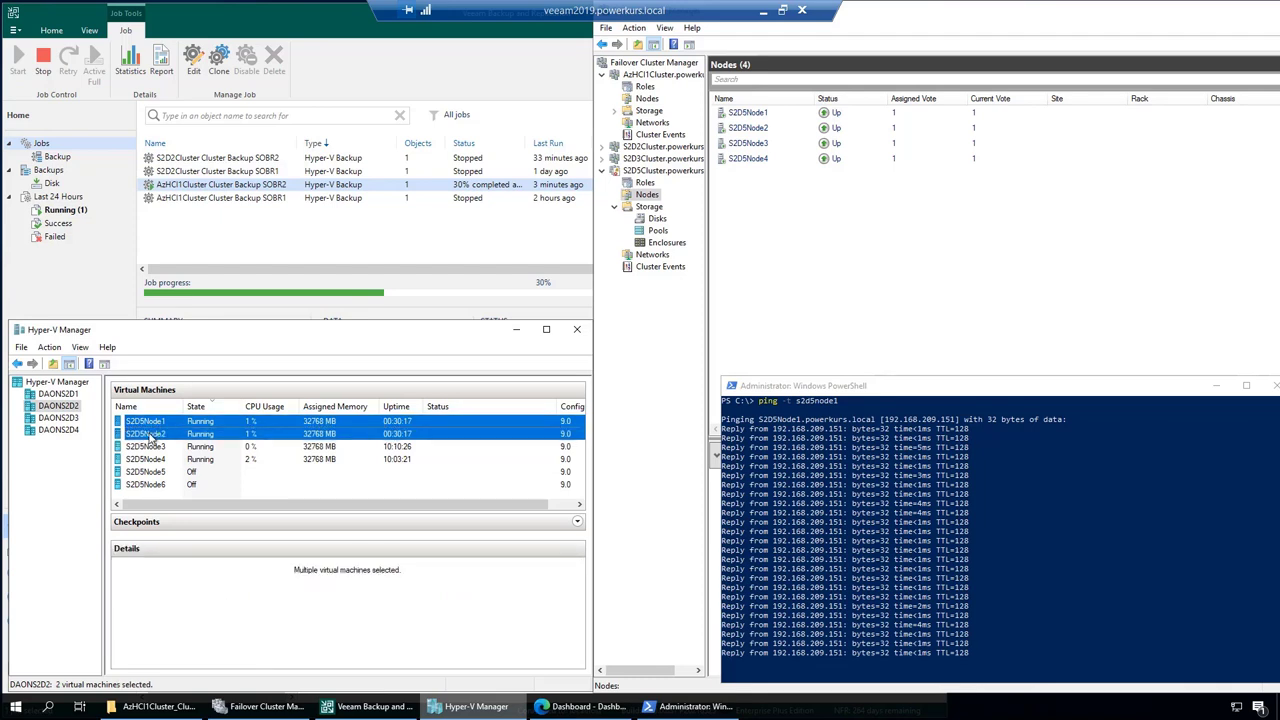
pyautogui.rightClick(150, 434)
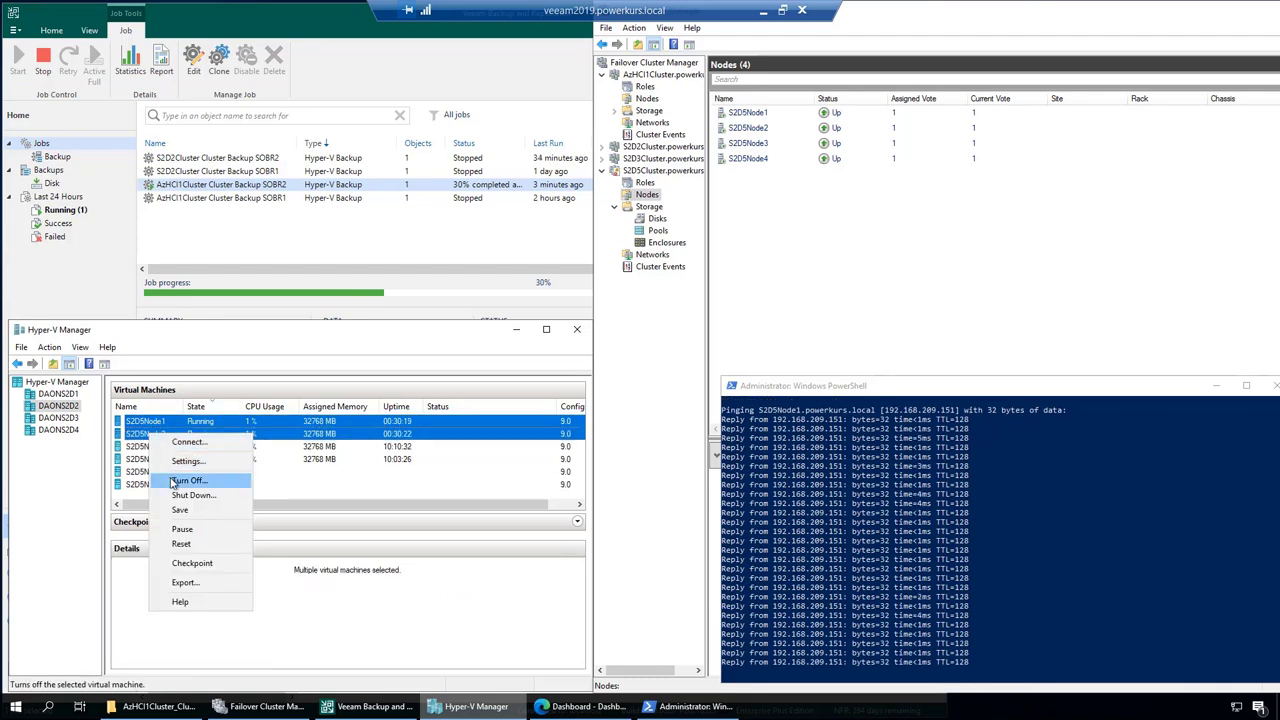
pyautogui.click(172, 482)
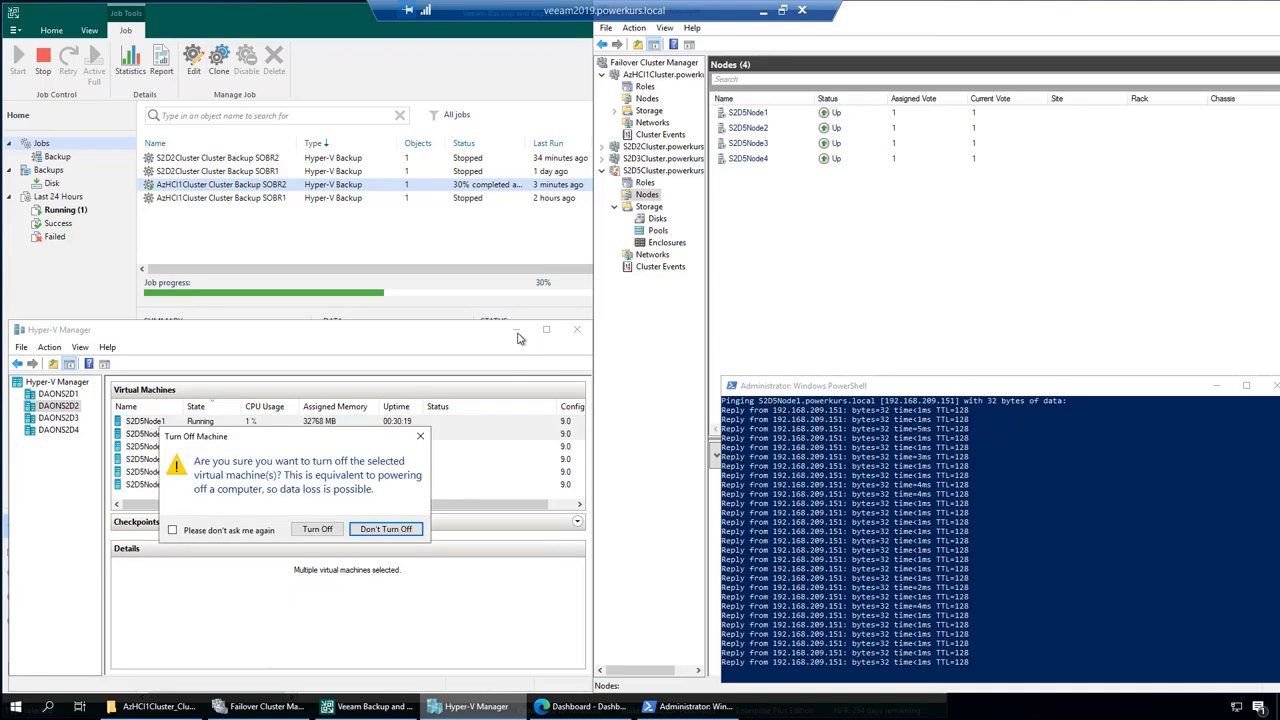
pyautogui.click(316, 529)
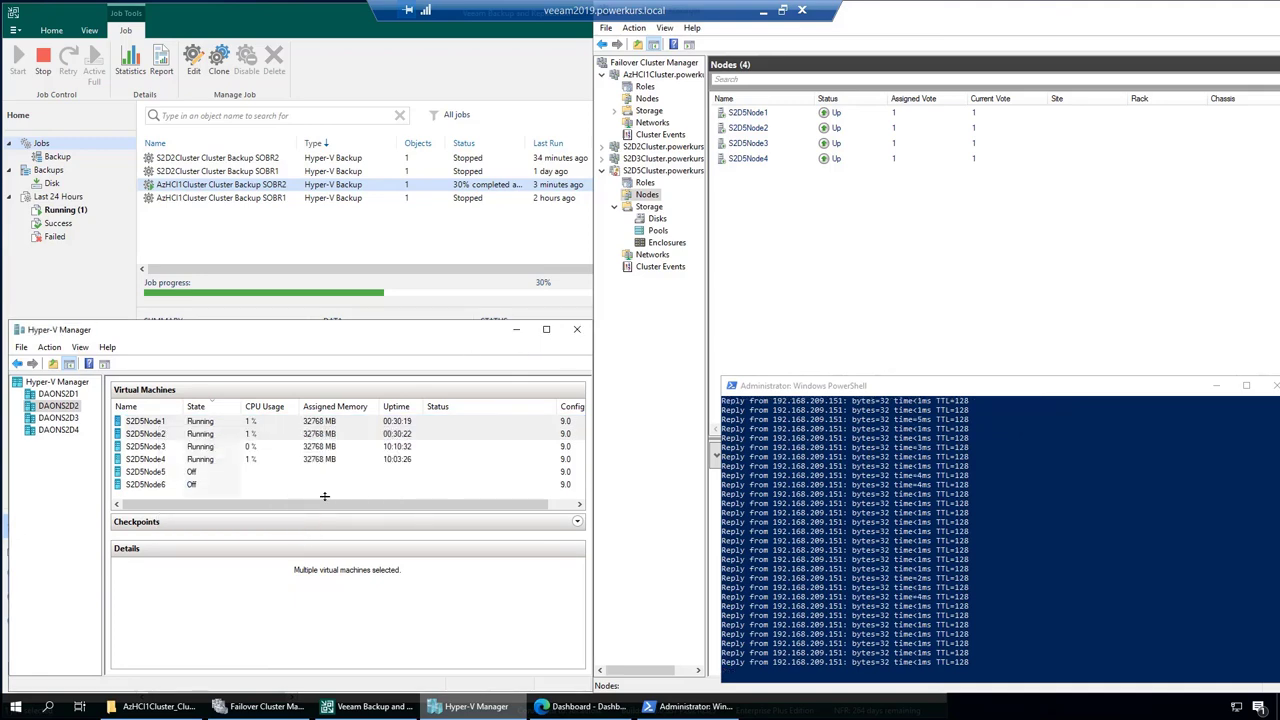
pyautogui.click(518, 330)
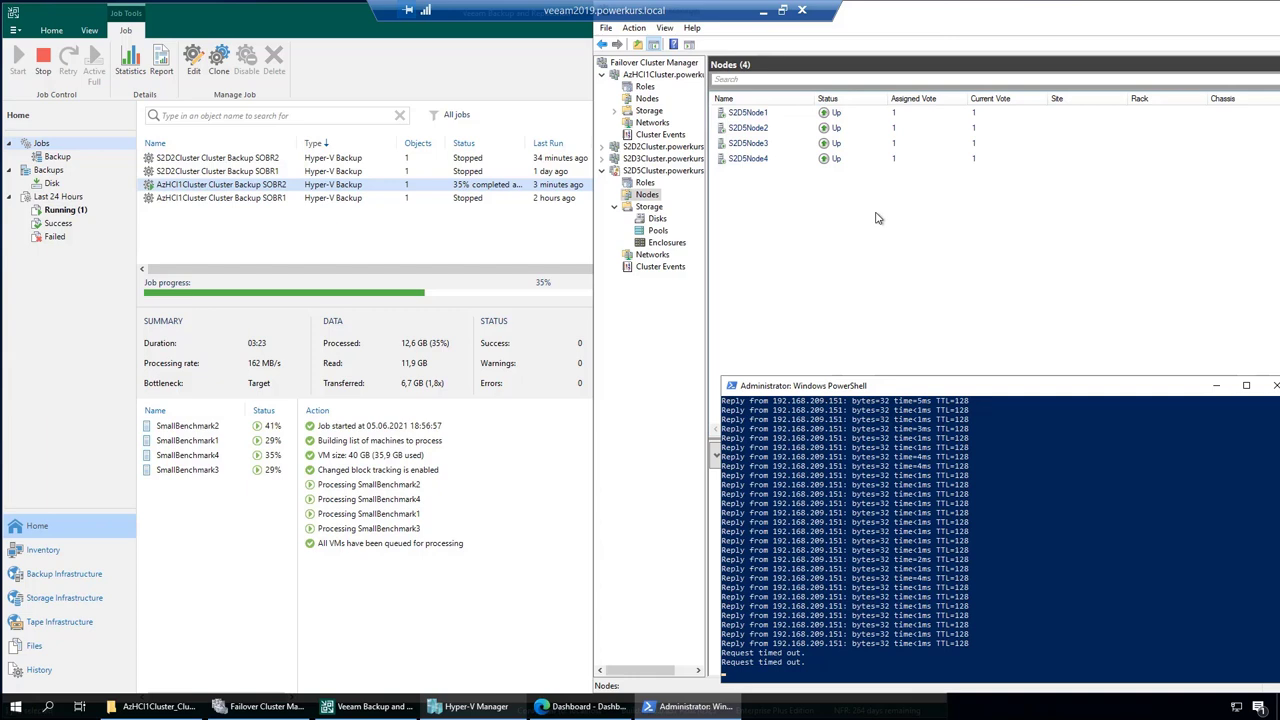
# Step: Check the backup throughput in Veeam, and in Failover Cluster Manager the role owner, disk owners and node status of S2D5Cluster
pyautogui.click(330, 636)
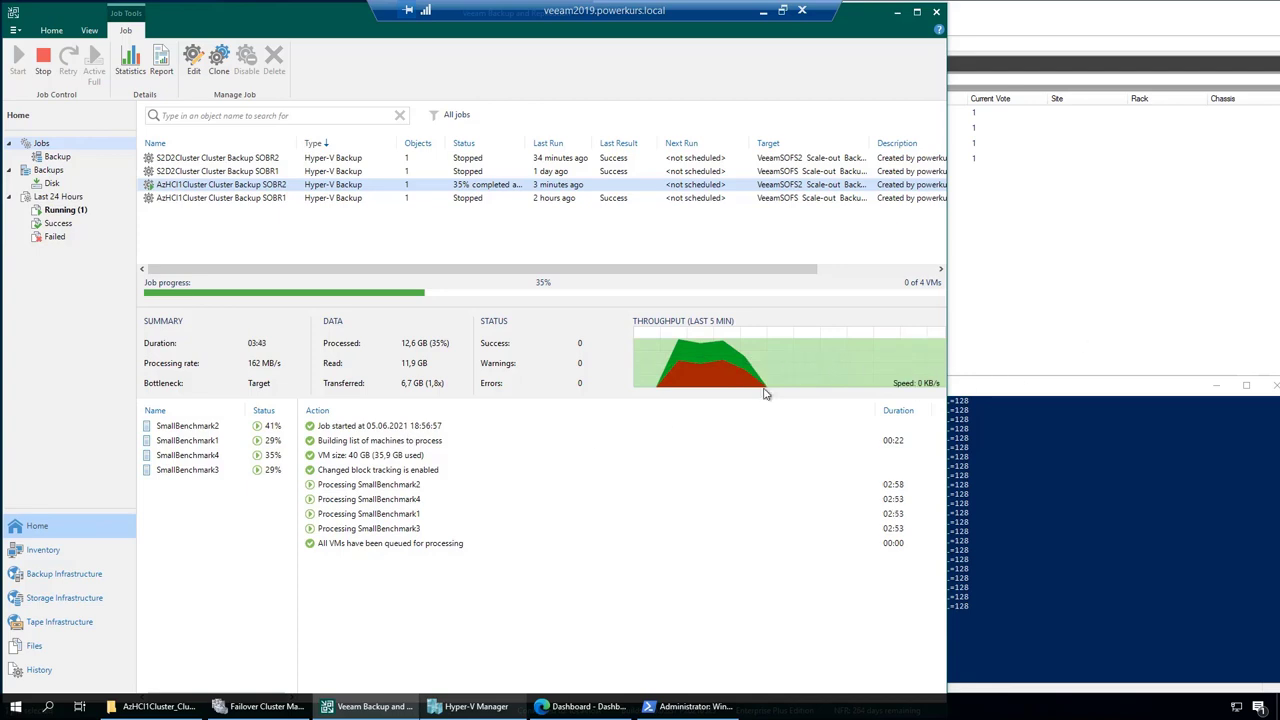
pyautogui.click(1098, 283)
pyautogui.click(646, 185)
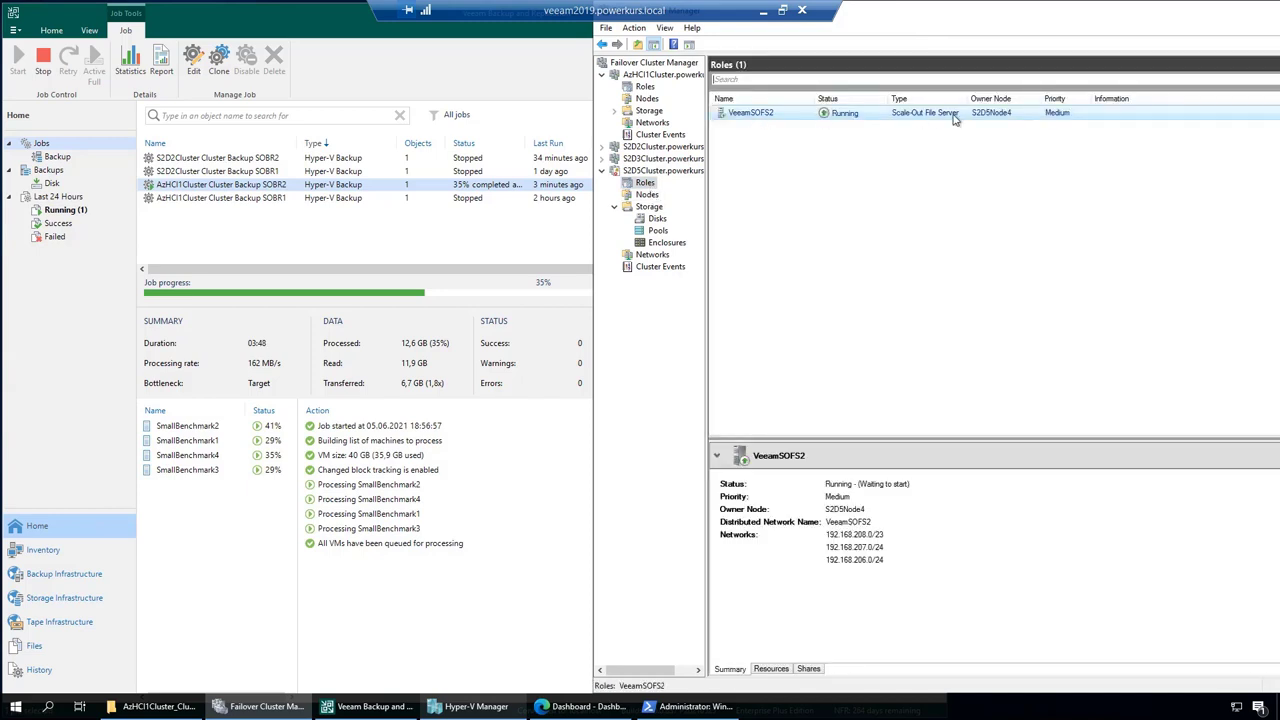
pyautogui.click(657, 218)
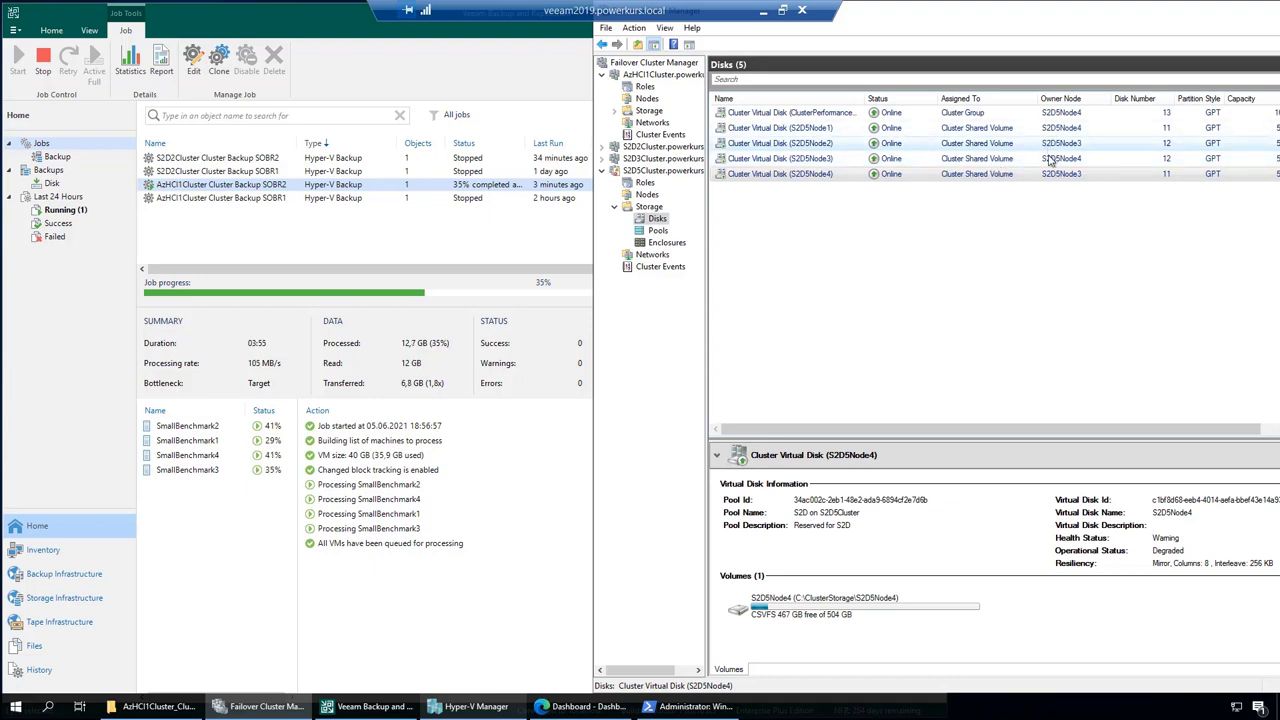
pyautogui.click(648, 195)
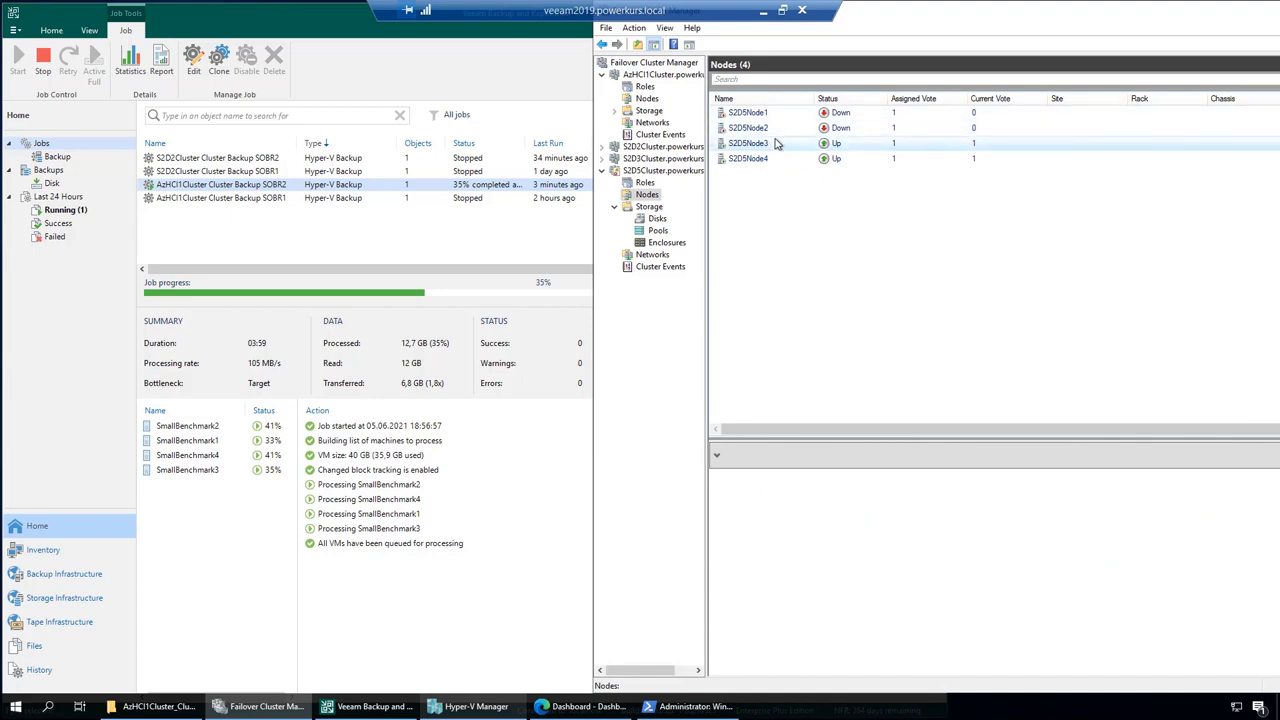
# Step: Return to Veeam Backup and Replication and review the running job's throughput graph and the processing details of each of the four SmallBenchmark VMs
pyautogui.click(556, 519)
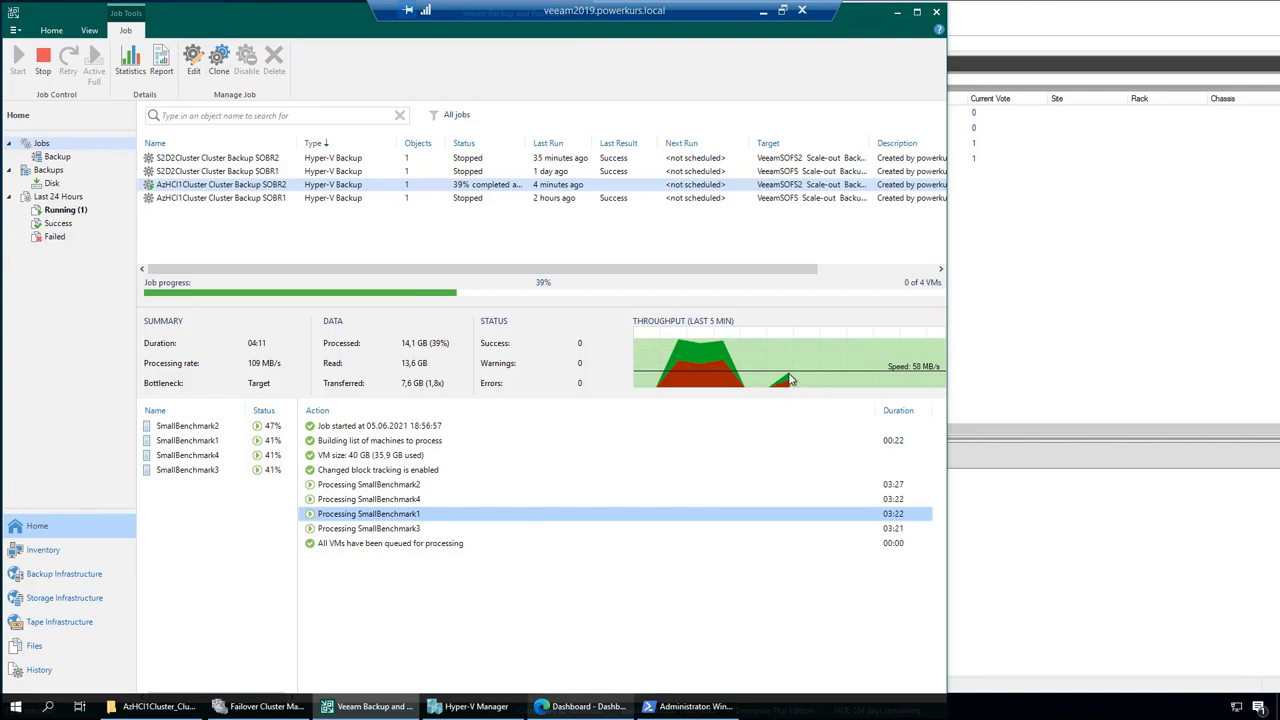
pyautogui.moveTo(790, 379)
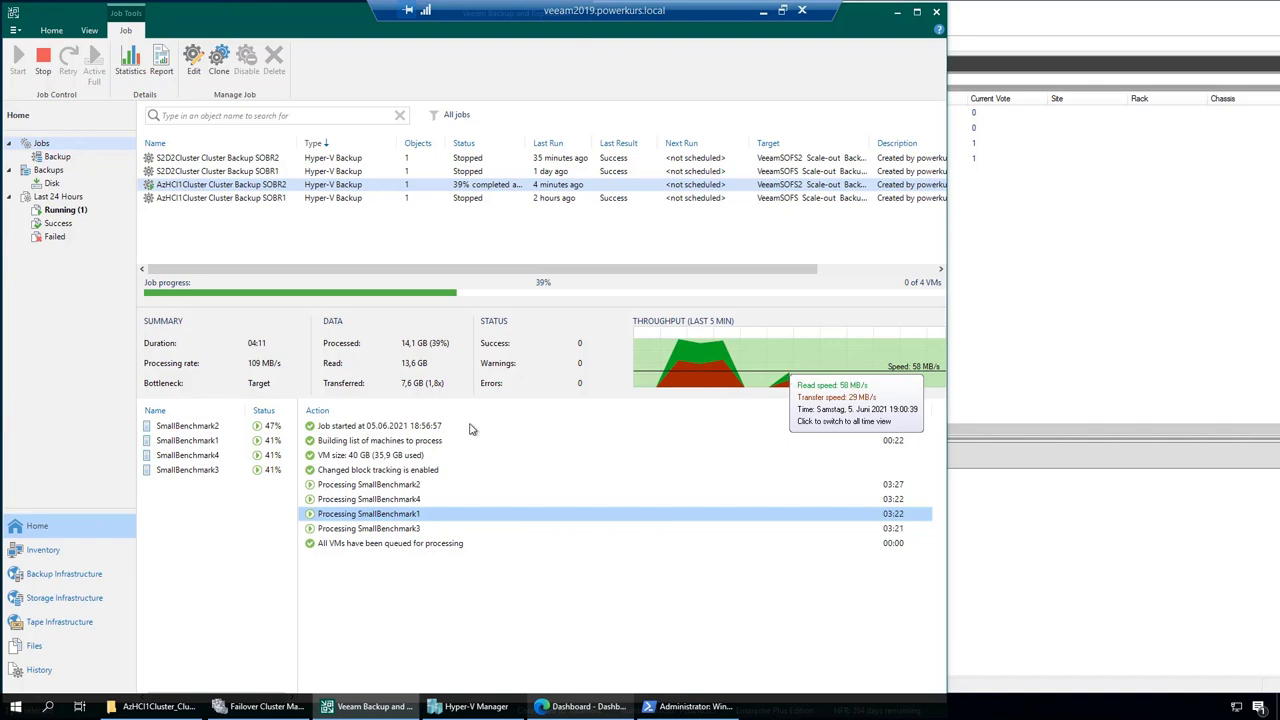
pyautogui.click(197, 430)
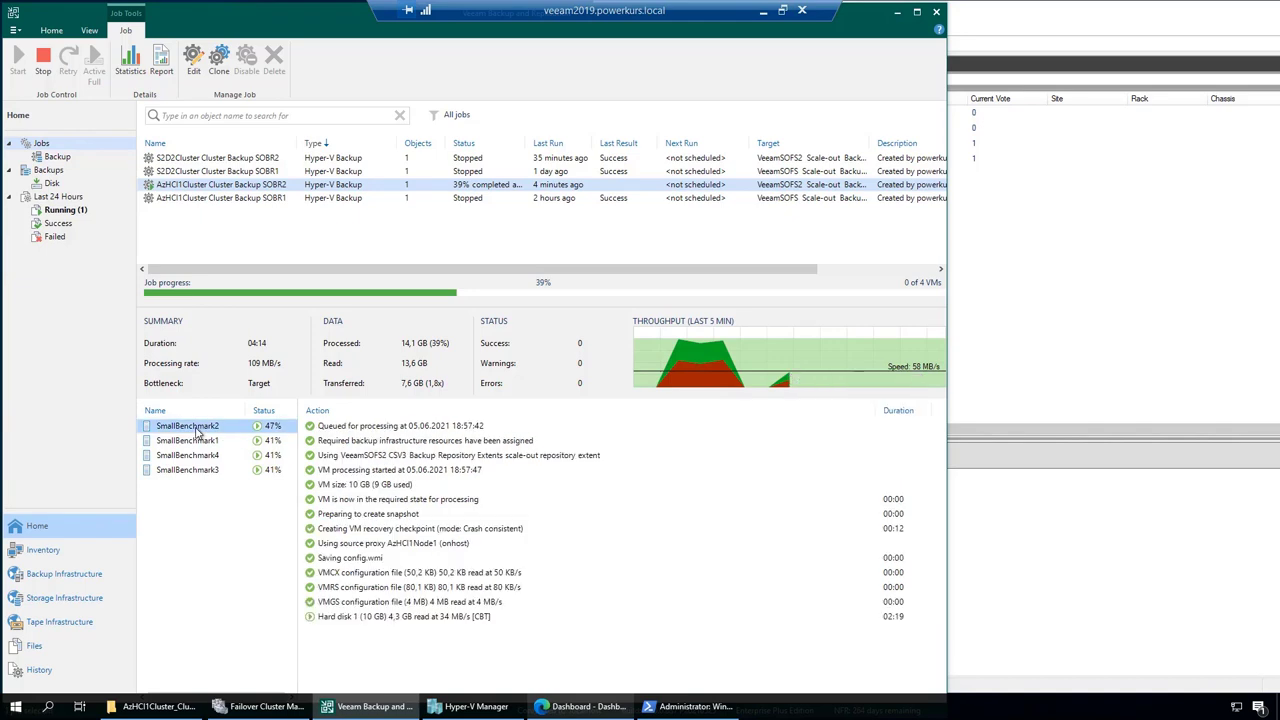
pyautogui.click(195, 440)
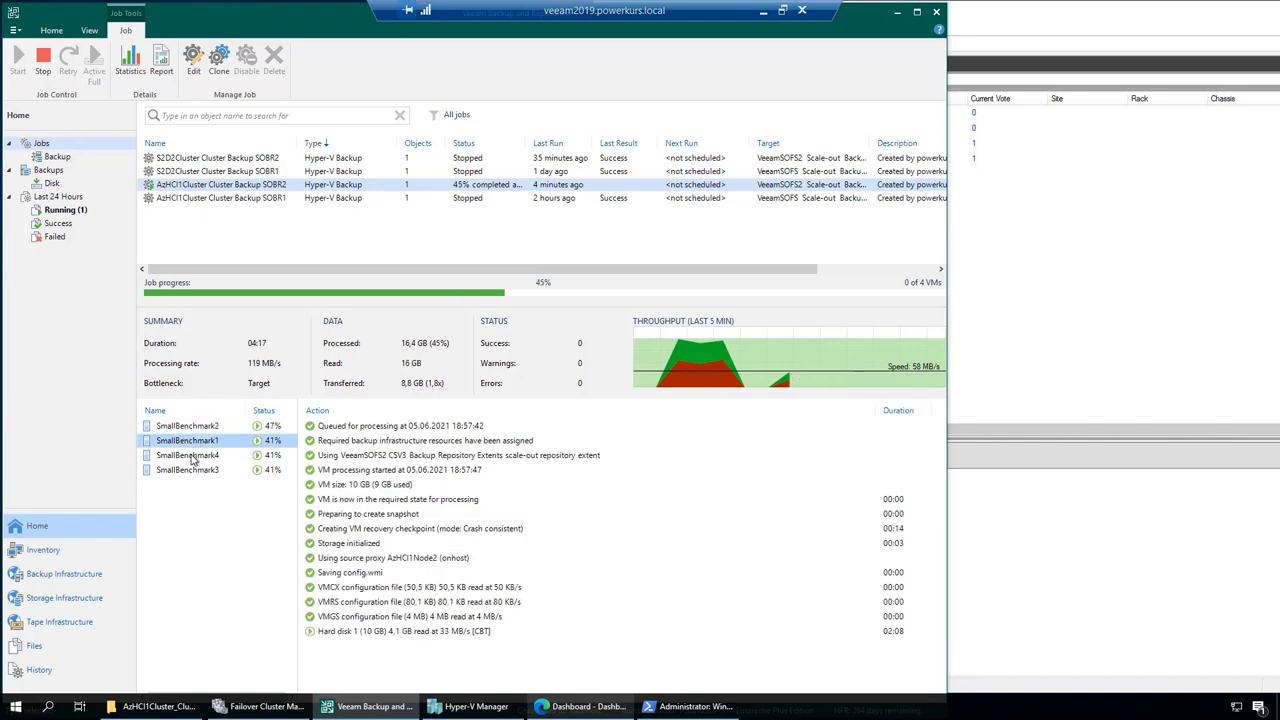
pyautogui.click(192, 456)
pyautogui.click(190, 472)
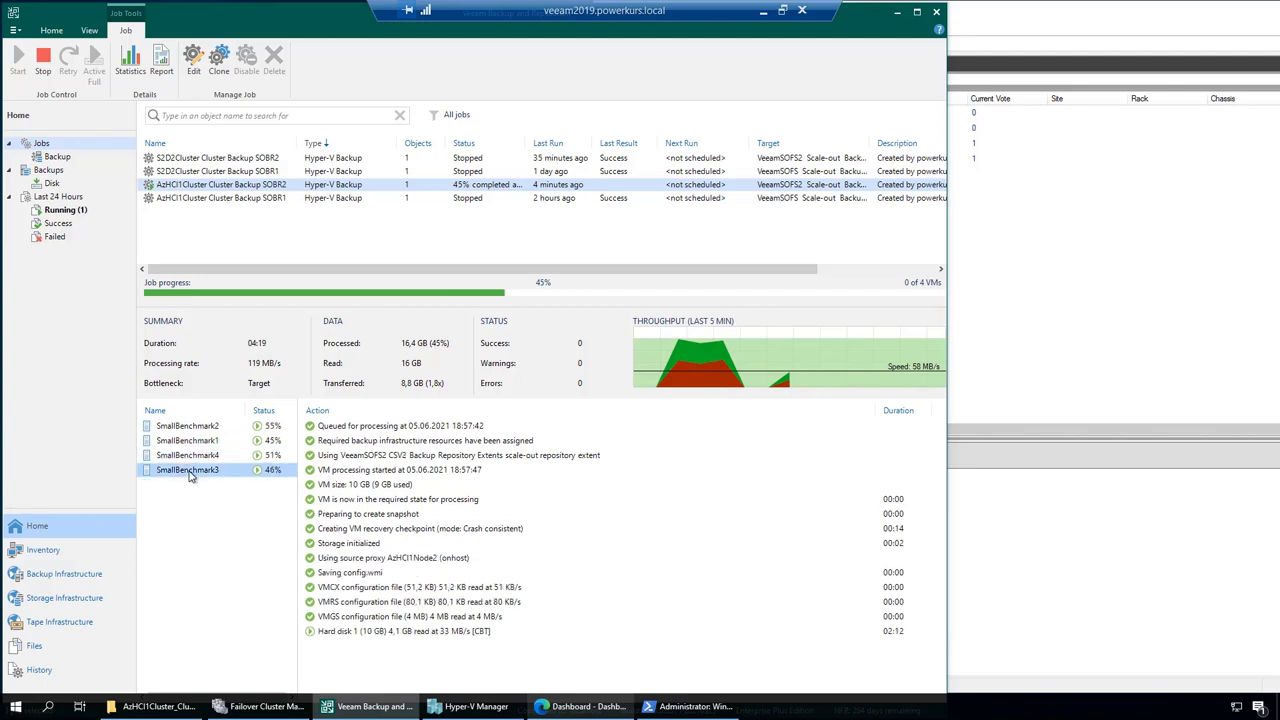
pyautogui.click(214, 172)
pyautogui.click(215, 185)
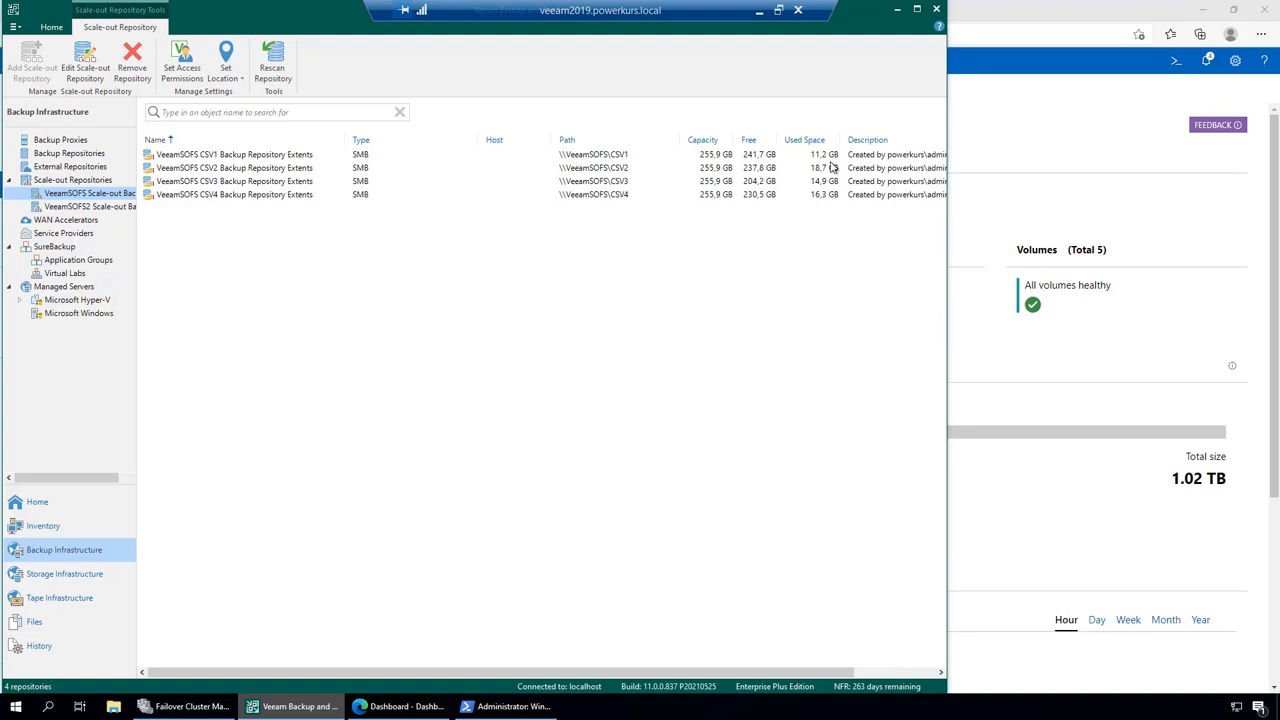
# Step: Switch to Windows Admin Center and examine the drive capacity summary and drive inventory of s2d3cluster
pyautogui.hotkey('alt', 'Tab')
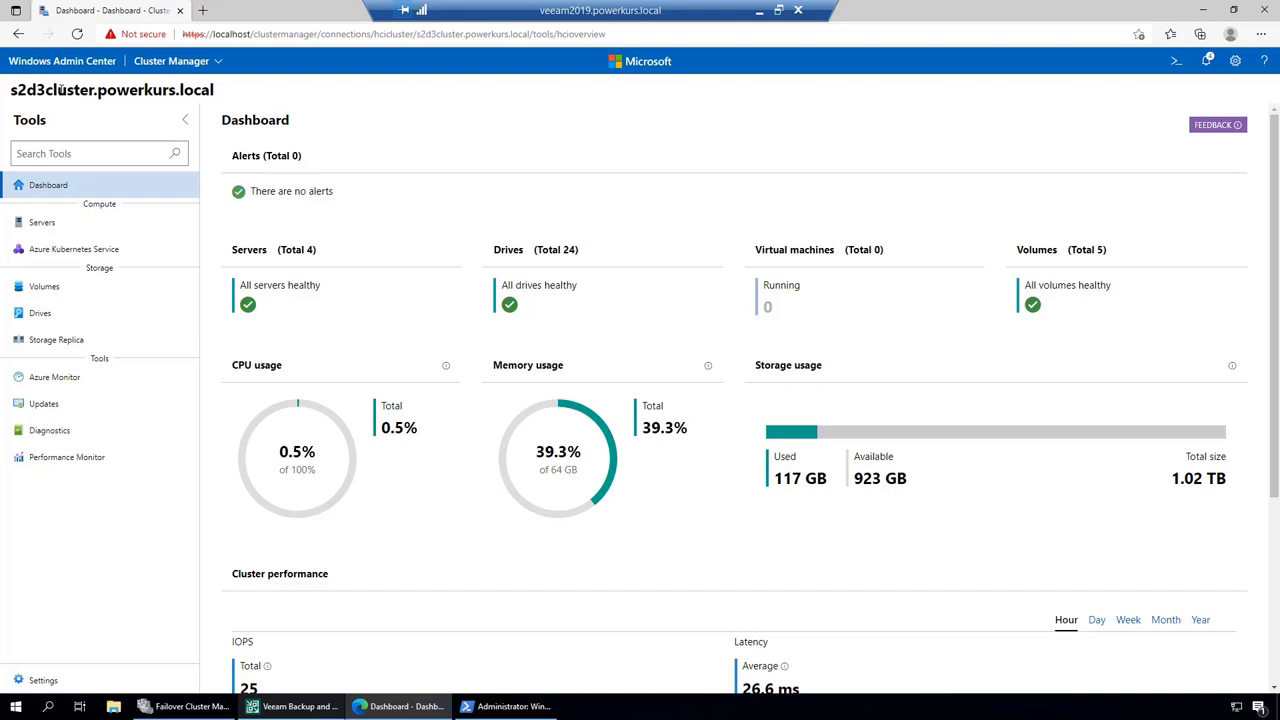
pyautogui.click(46, 322)
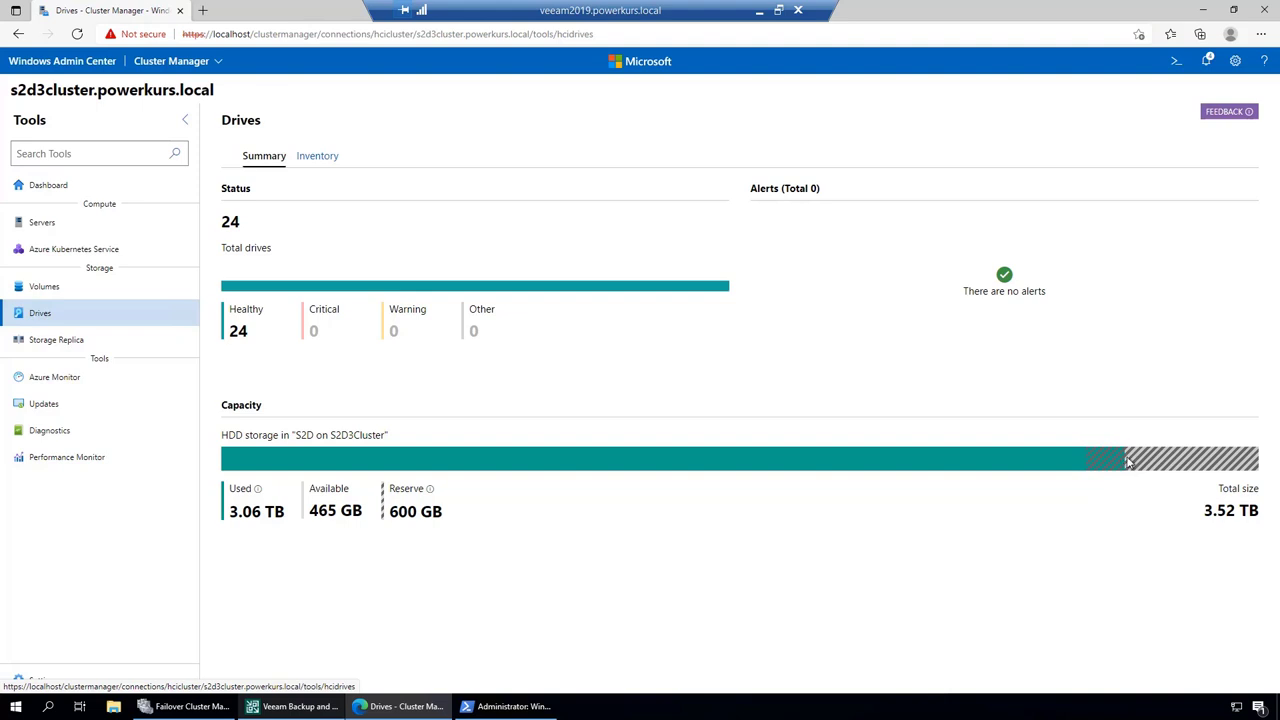
pyautogui.click(315, 161)
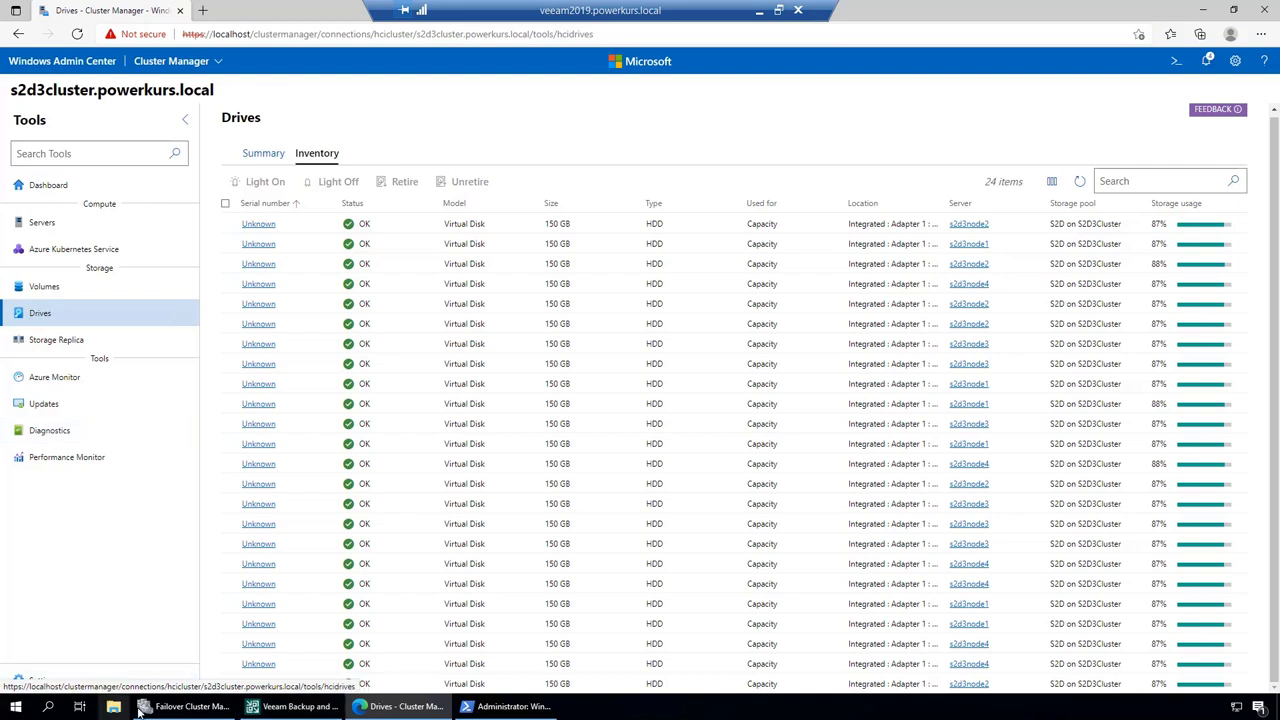
# Step: In Failover Cluster Manager, prepare to add S2D3Node5 and S2D3Node6 to S2D3Cluster with the Add Node Wizard, up to its confirmation page
pyautogui.click(184, 708)
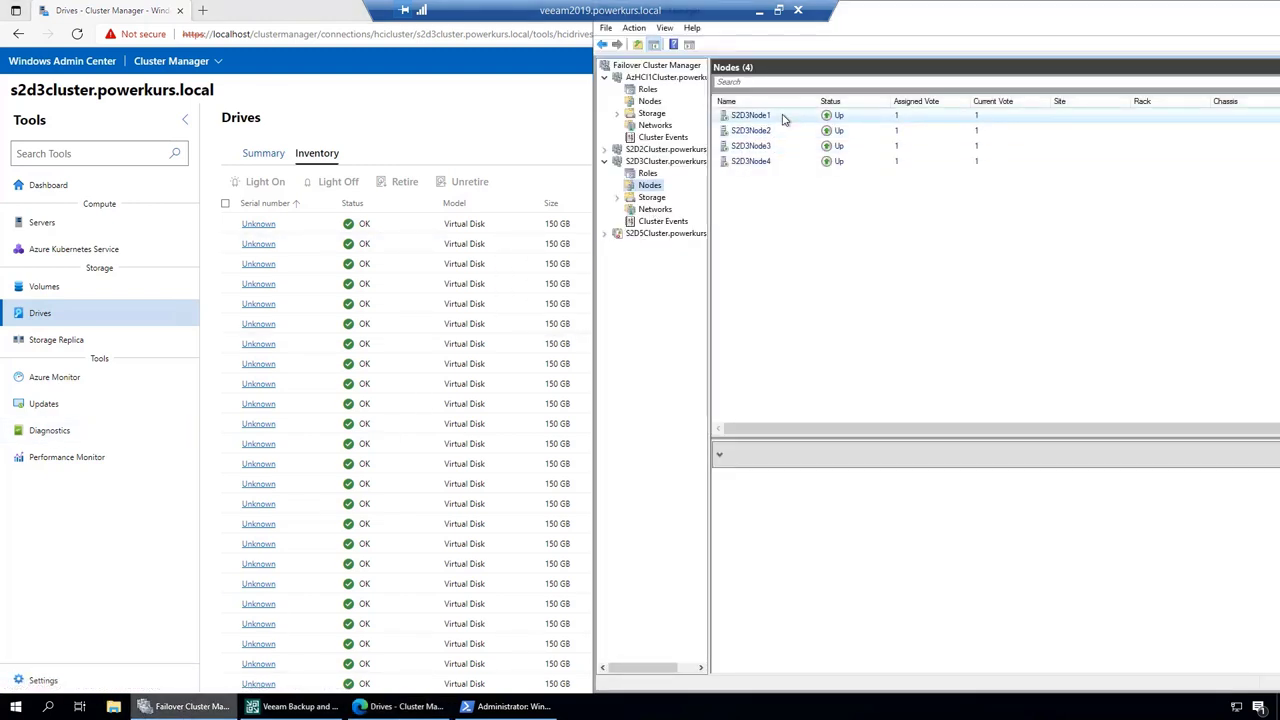
pyautogui.rightClick(650, 186)
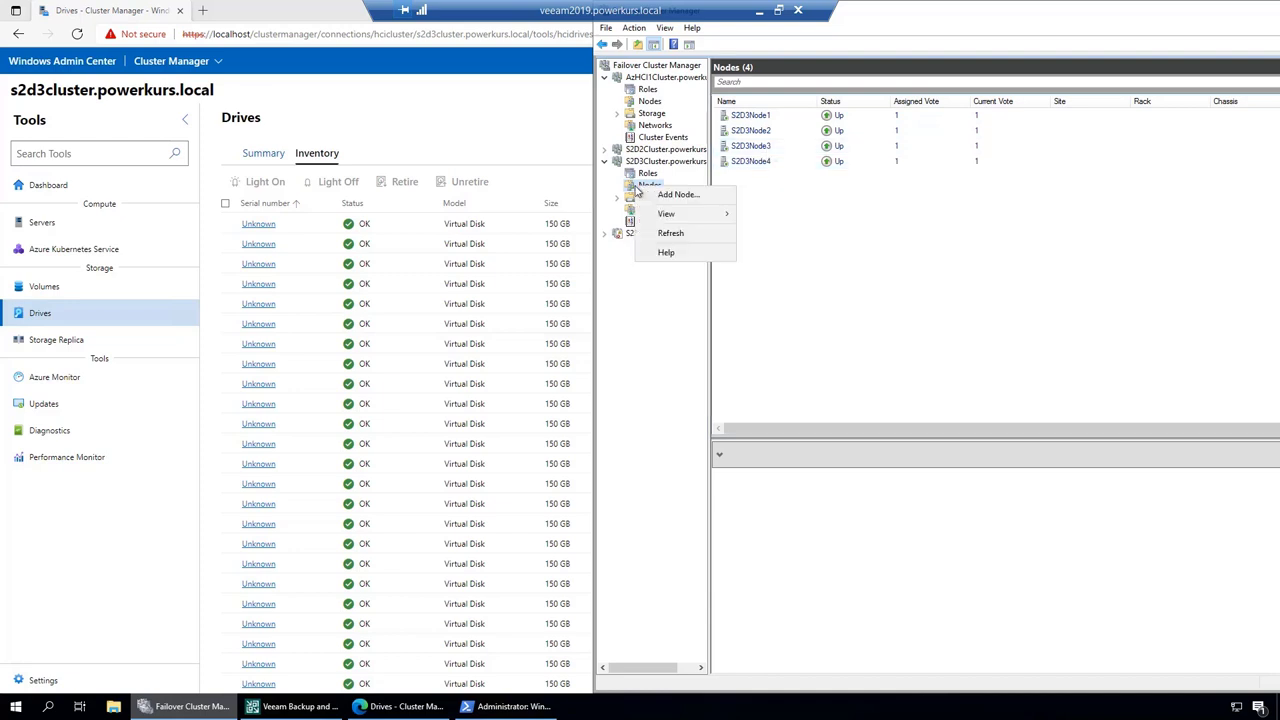
pyautogui.click(660, 196)
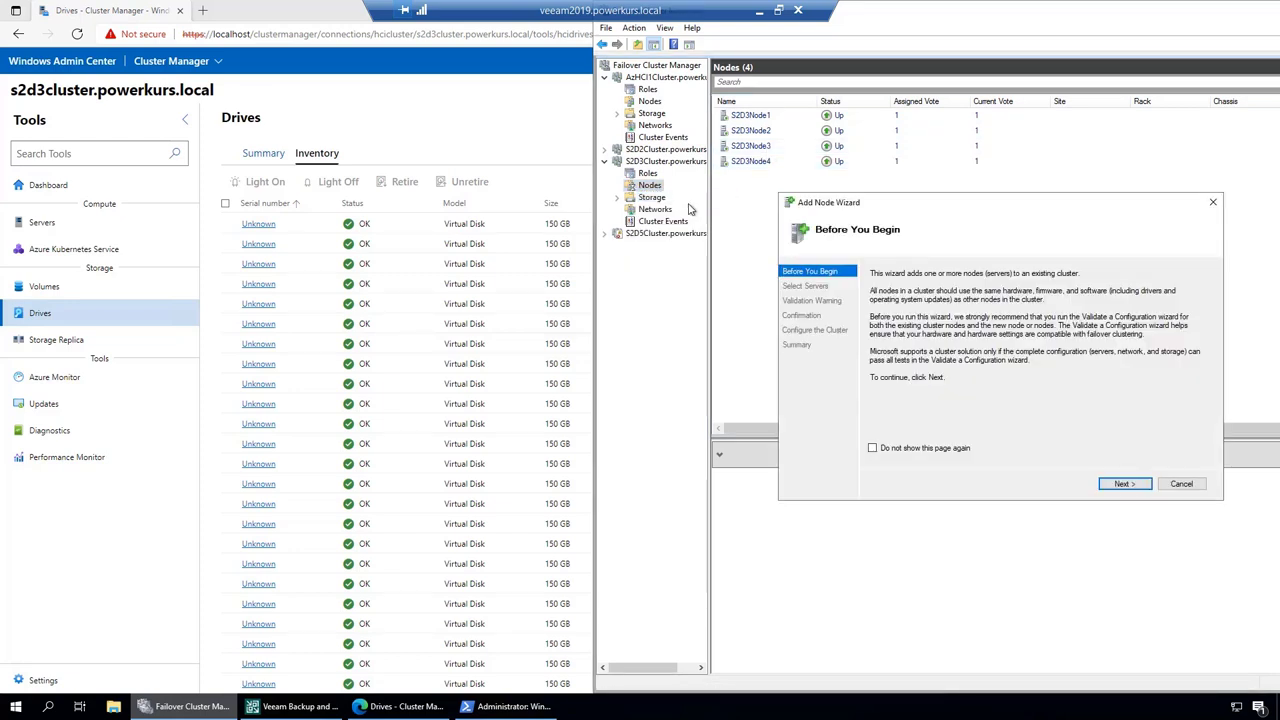
pyautogui.click(1121, 484)
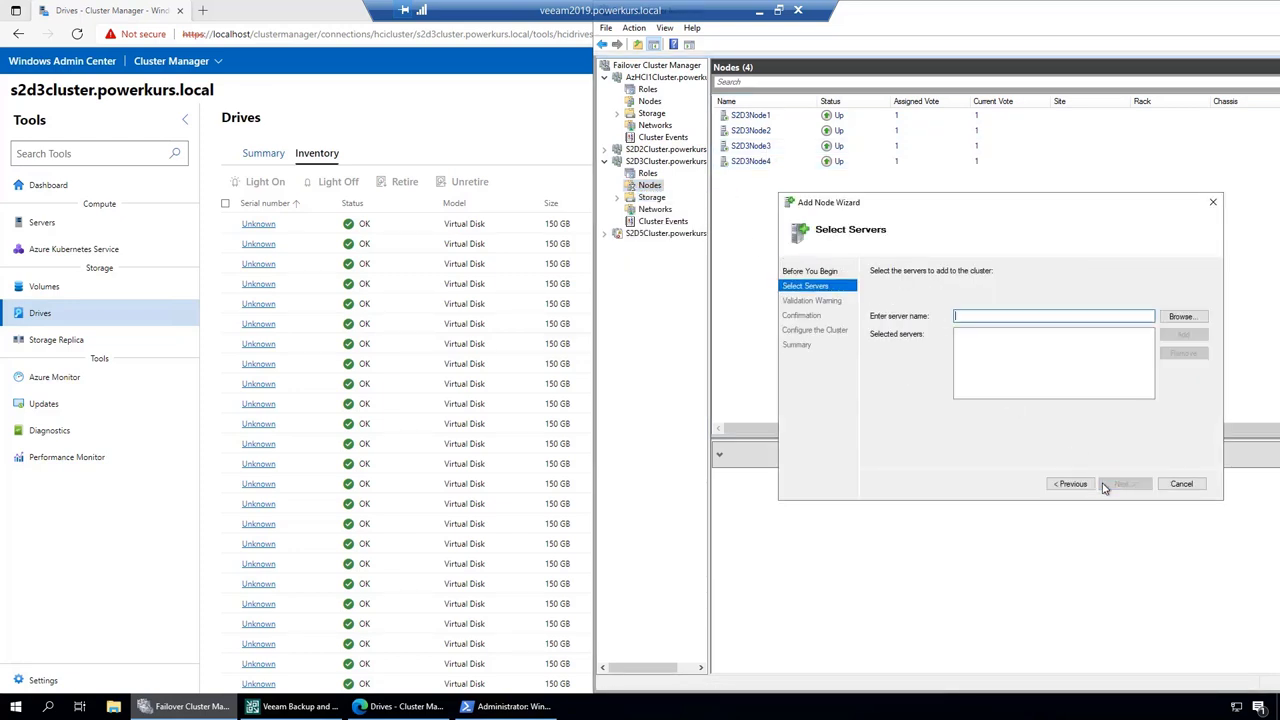
pyautogui.write('S2D')
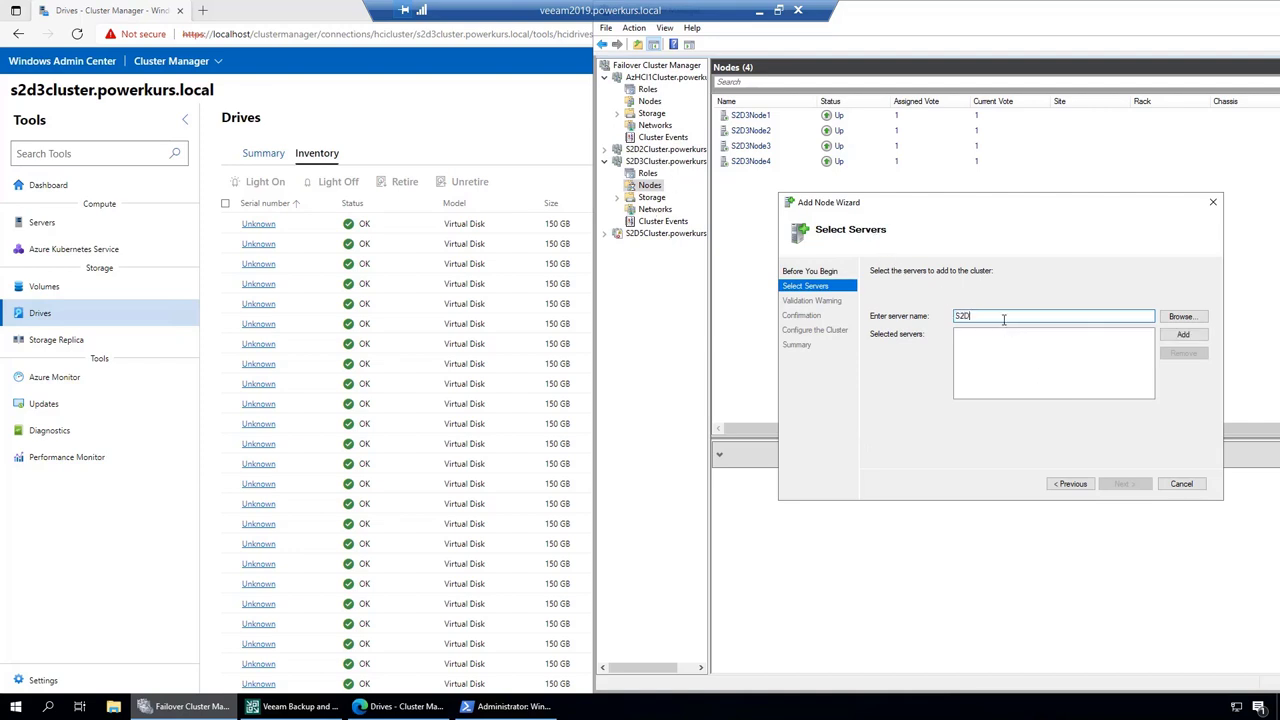
pyautogui.write('3Node5,S2D3Node6')
pyautogui.press('Return')
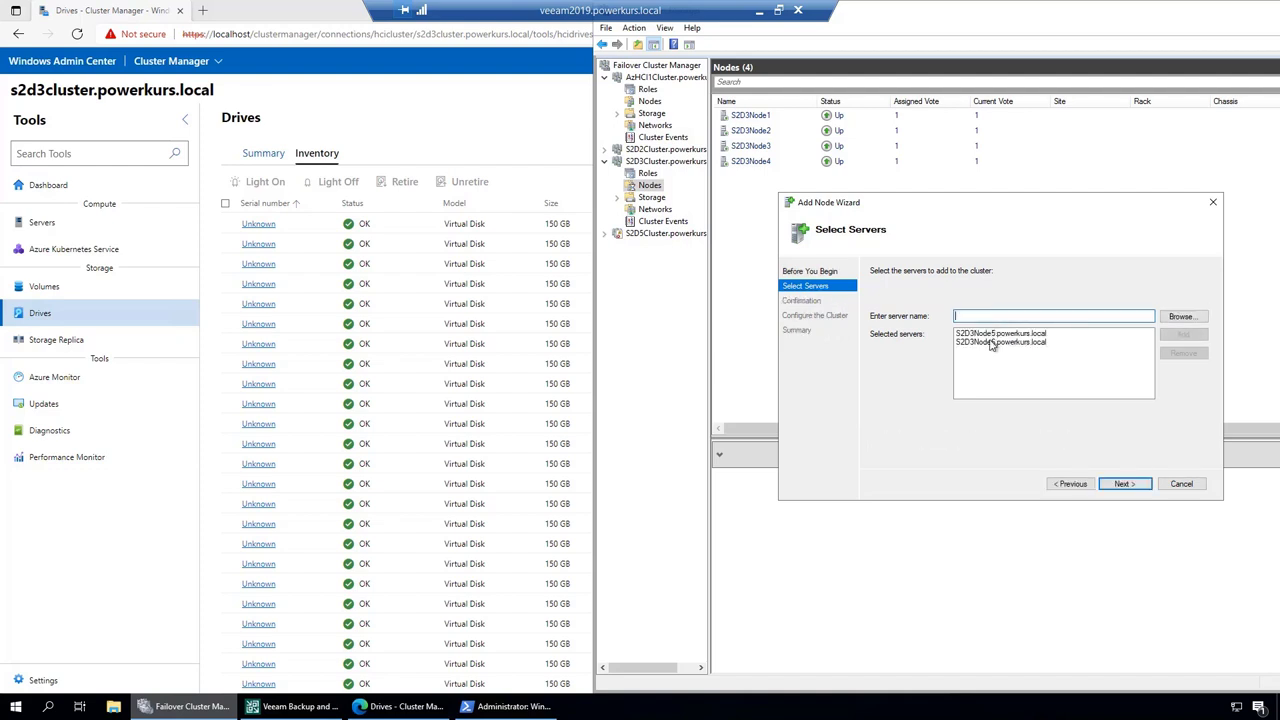
pyautogui.click(1120, 486)
pyautogui.moveTo(935, 203); pyautogui.dragTo(883, 212)
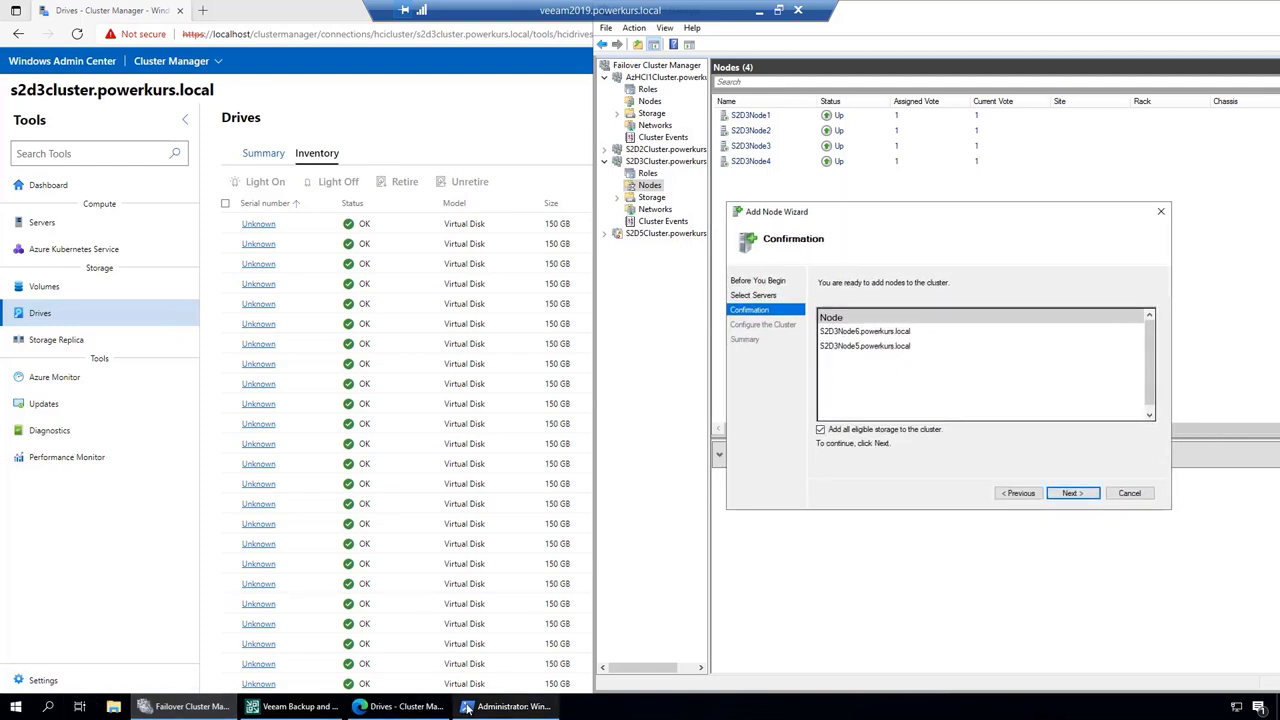
# Step: Place the PowerShell window with the storage job loop beside the wizard and start adding both nodes with all eligible storage
pyautogui.click(505, 706)
pyautogui.moveTo(981, 6); pyautogui.dragTo(515, 92)
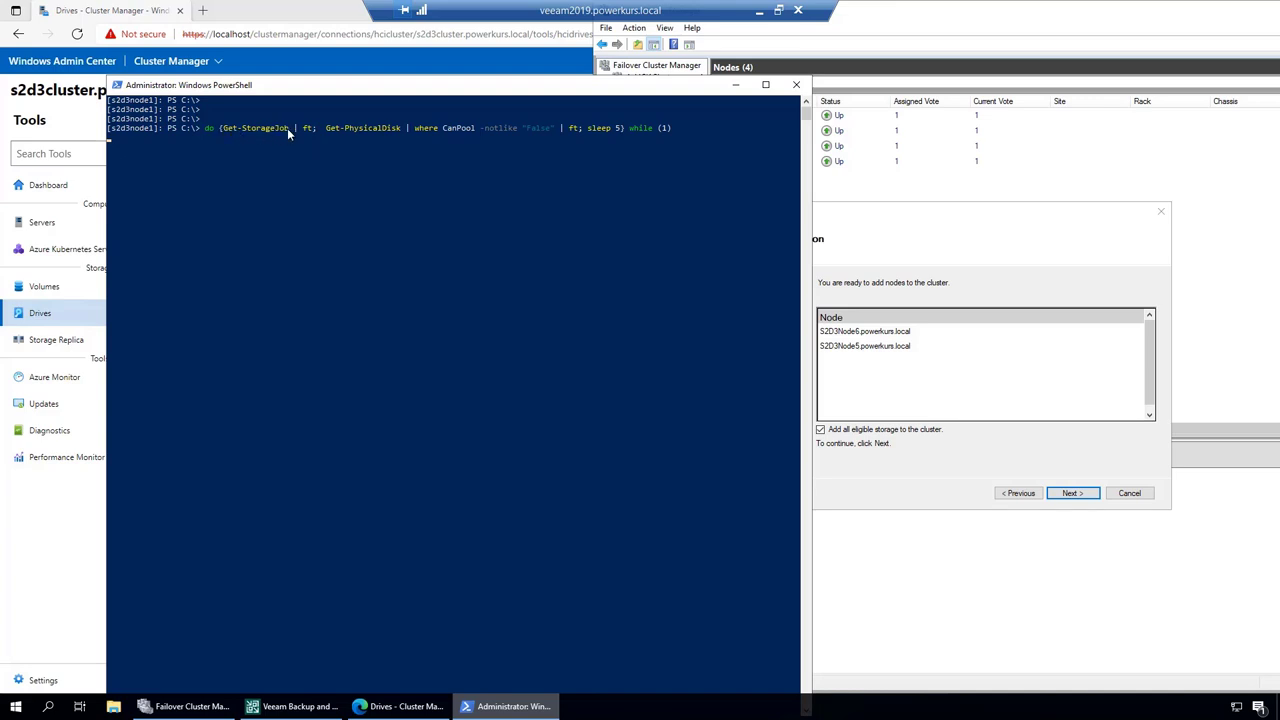
pyautogui.click(1062, 494)
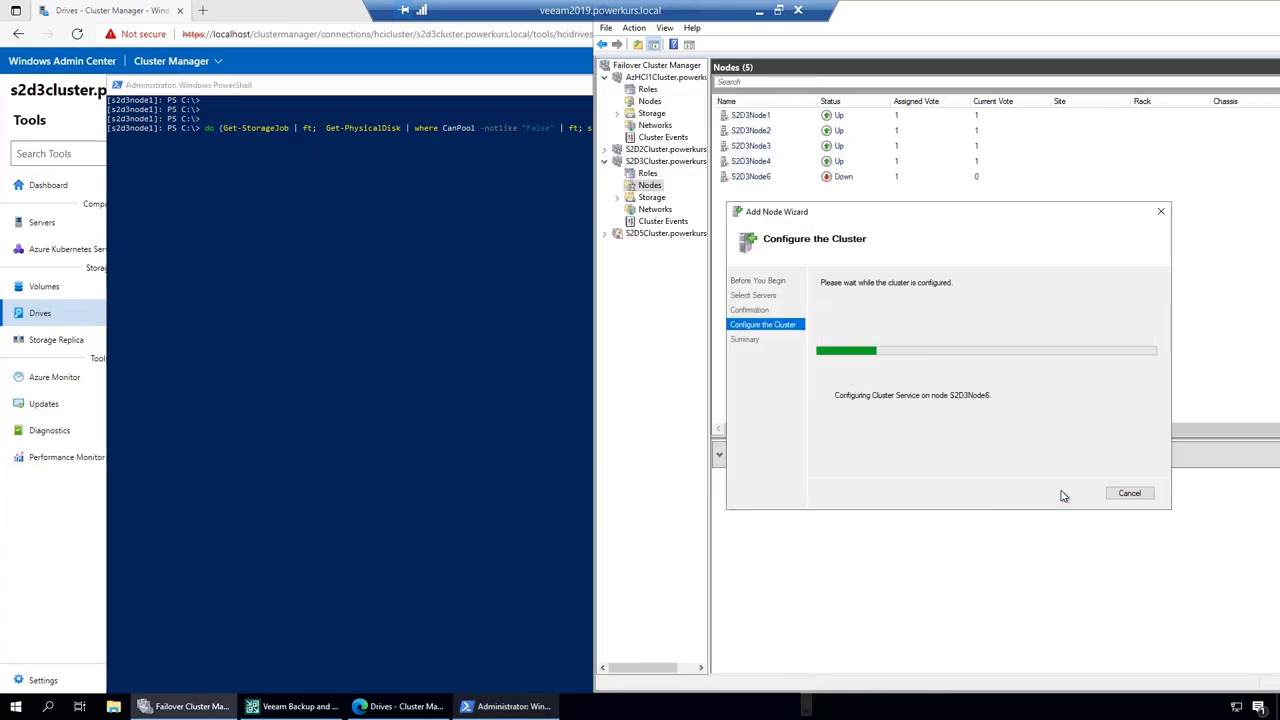
pyautogui.click(436, 398)
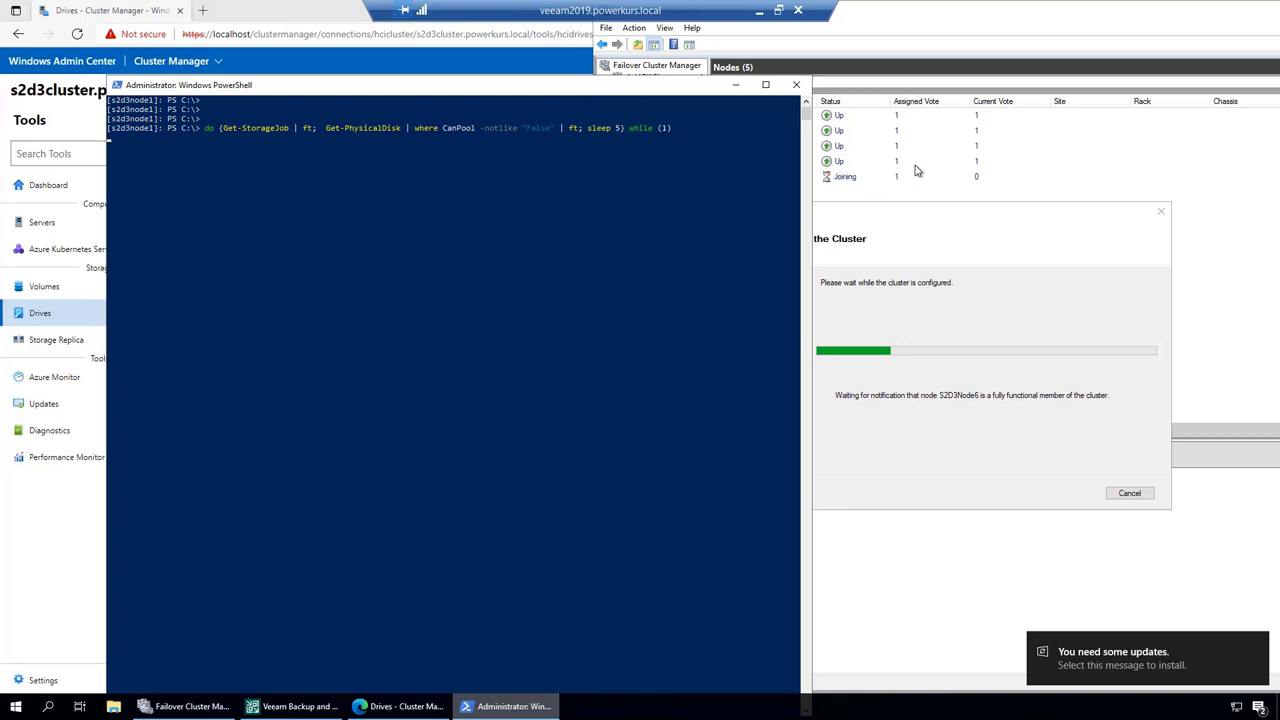
# Step: Finish the Add Node Wizard and reposition the PowerShell storage job window so the Windows Admin Center drive inventory is uncovered
pyautogui.moveTo(690, 88); pyautogui.dragTo(627, 87)
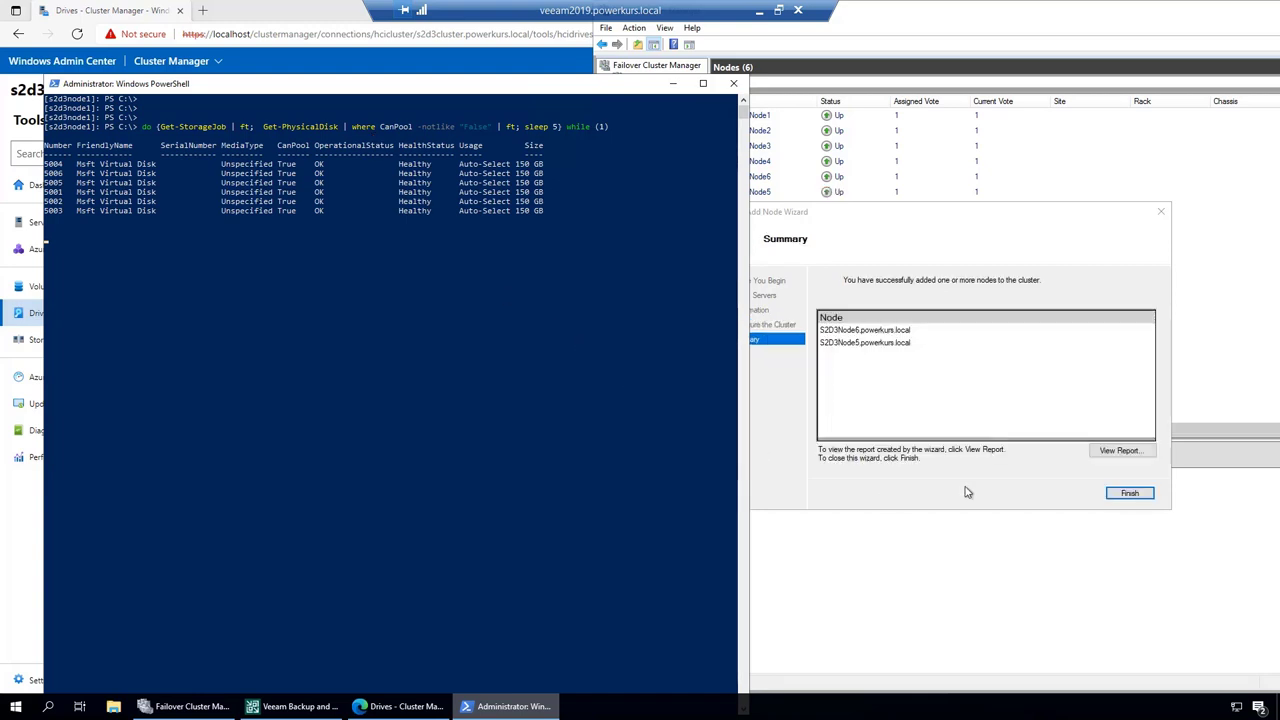
pyautogui.click(1134, 495)
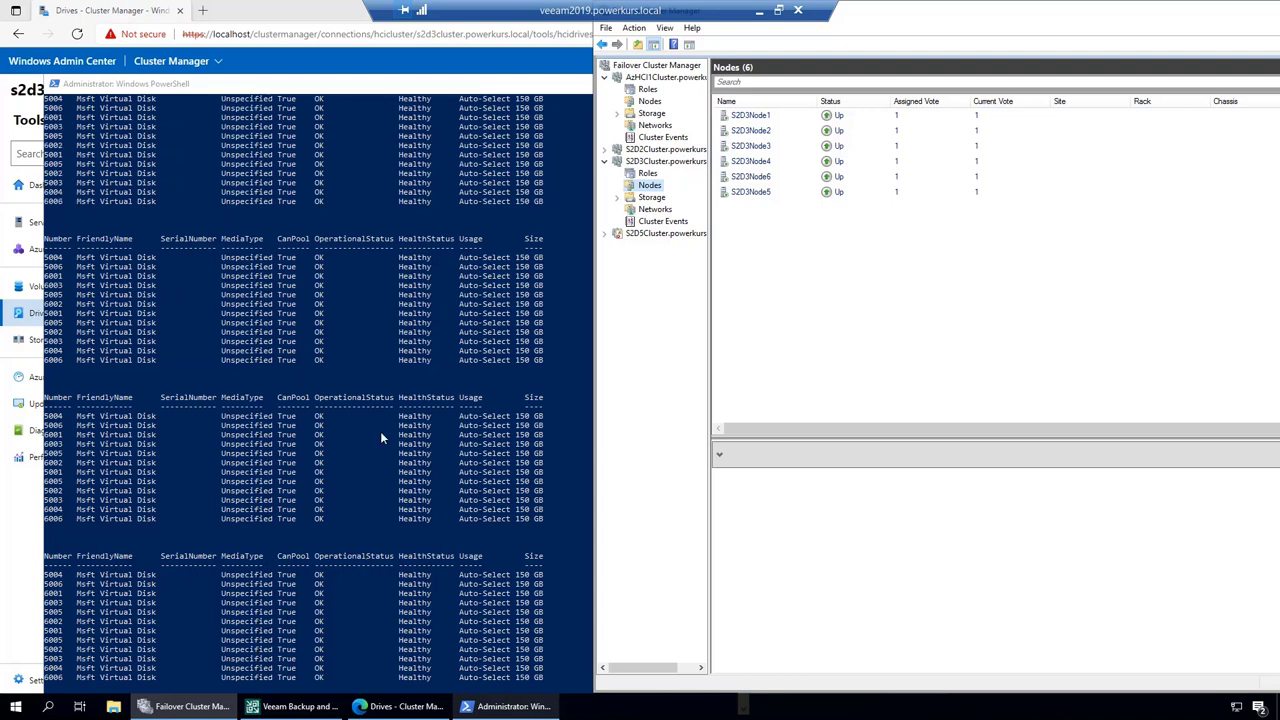
pyautogui.click(206, 84)
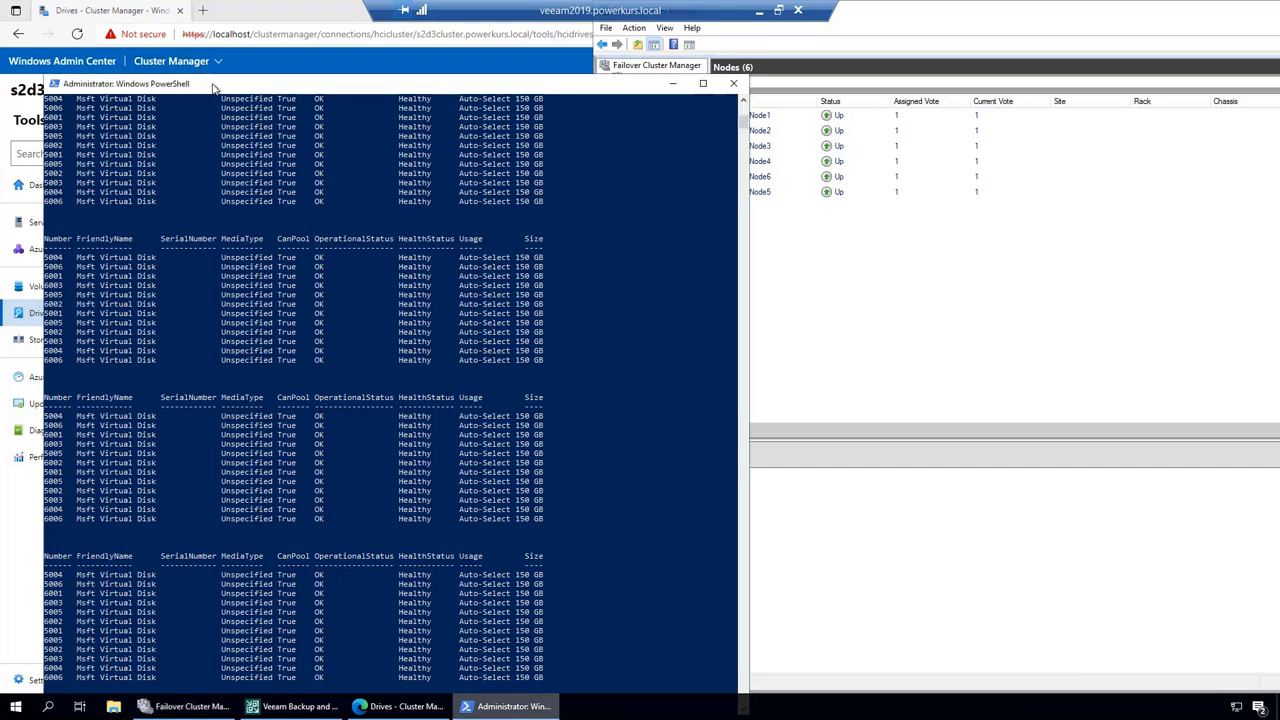
pyautogui.moveTo(206, 84); pyautogui.dragTo(786, 52)
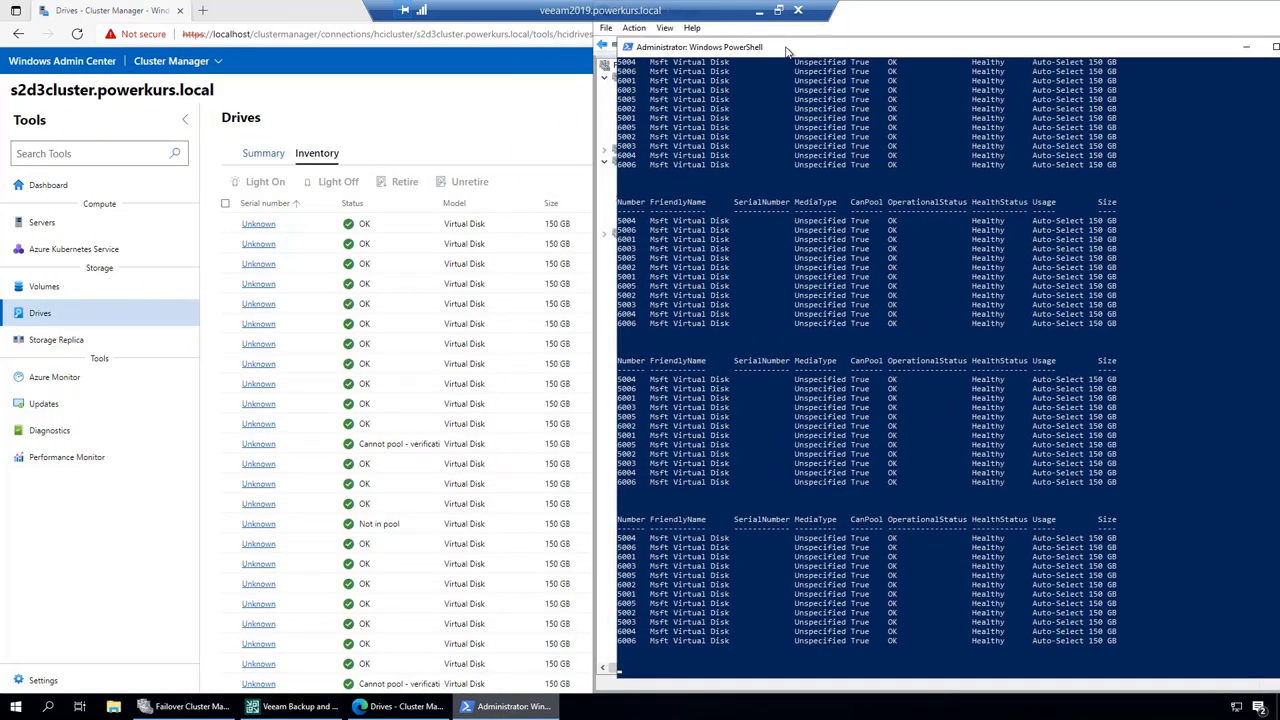
# Step: Sort the s2d3cluster drive inventory by server and compare the s2d3node5 and s2d3node6 drives with the PowerShell storage job output
pyautogui.click(143, 528)
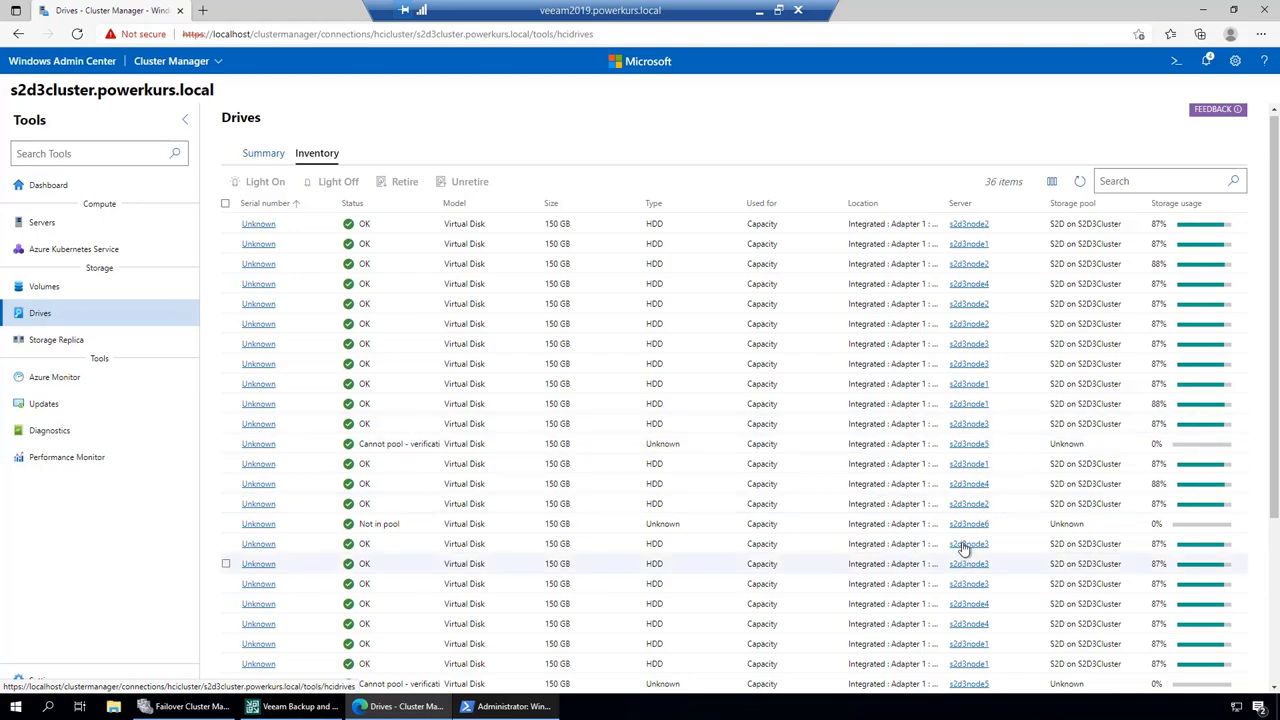
pyautogui.click(961, 203)
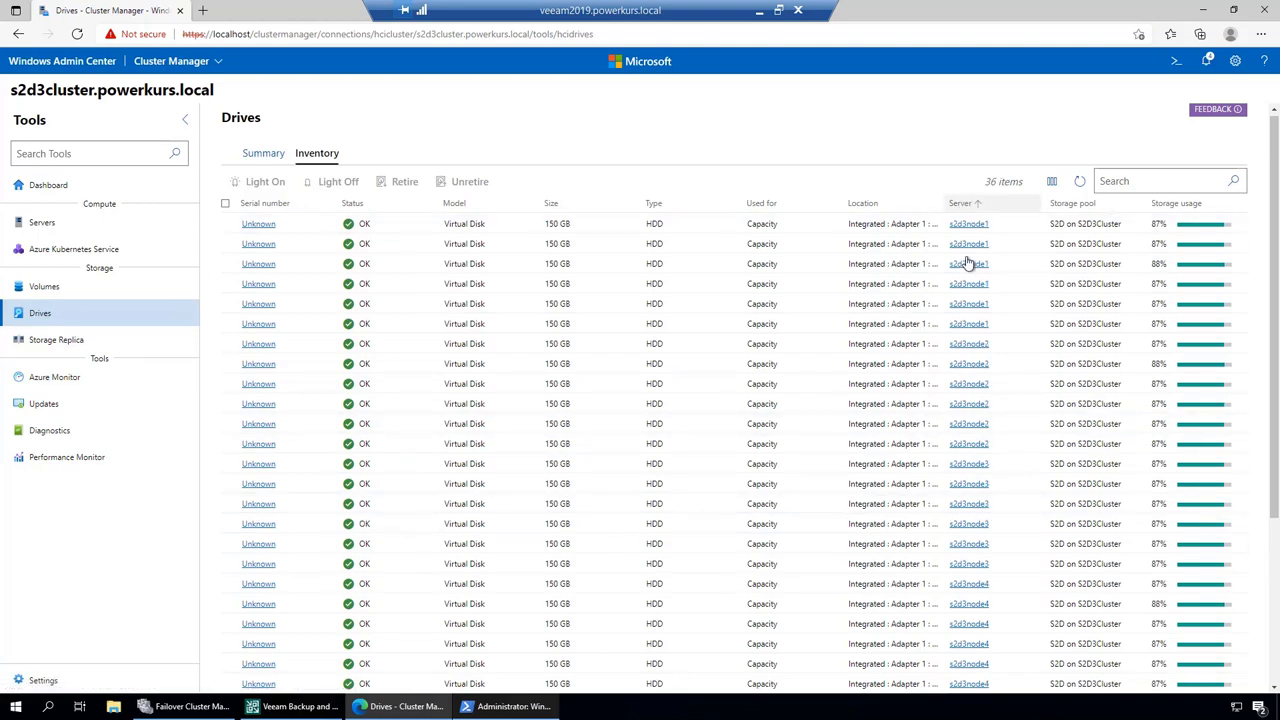
pyautogui.scroll(-3, 958, 434)
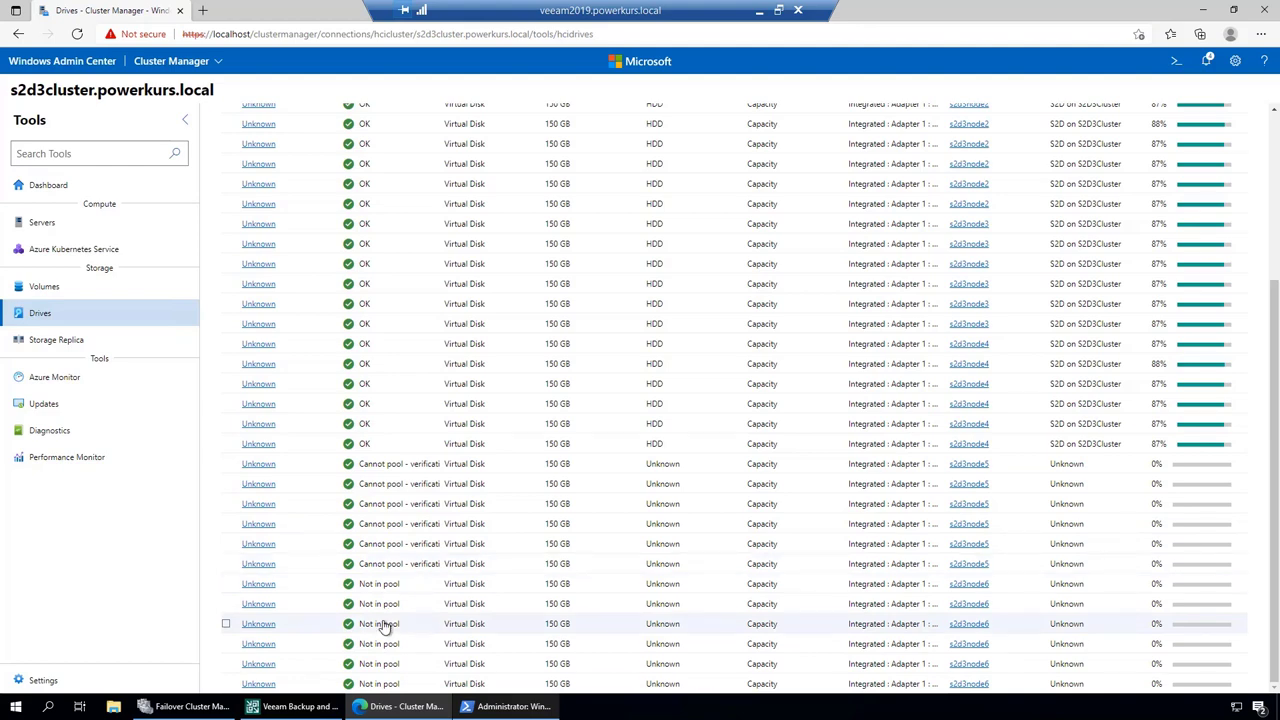
pyautogui.click(508, 706)
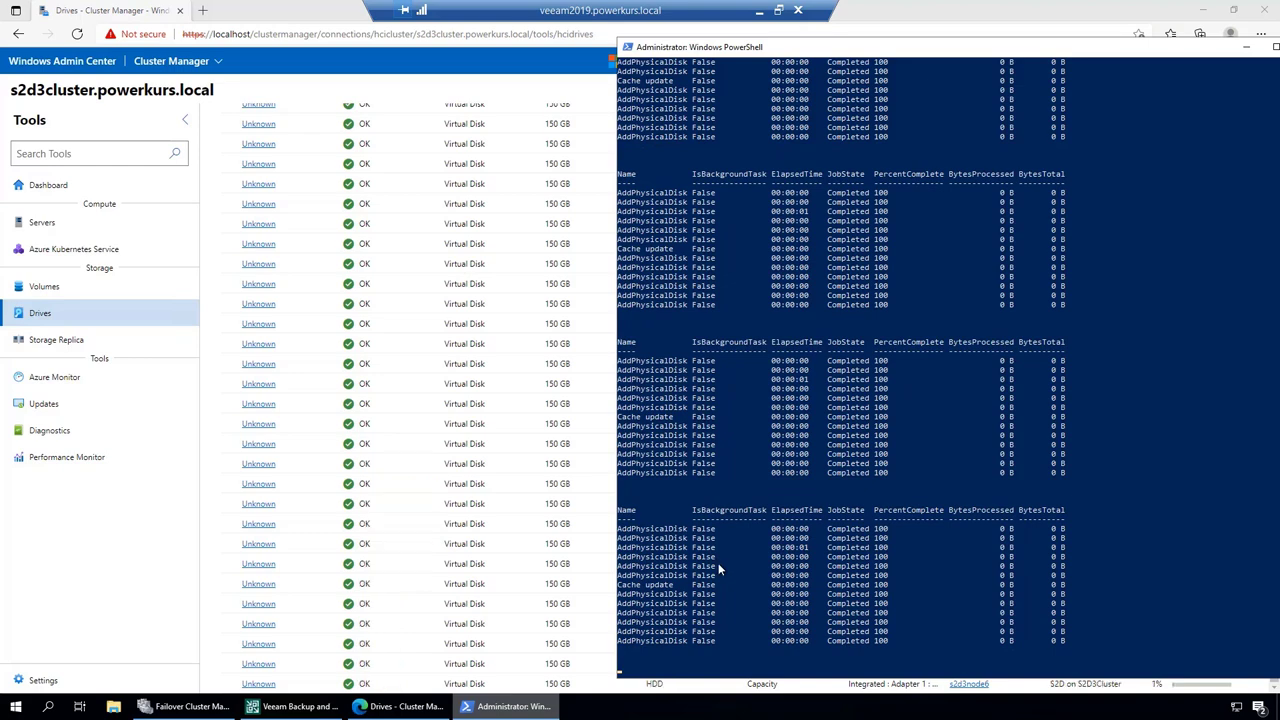
pyautogui.click(88, 588)
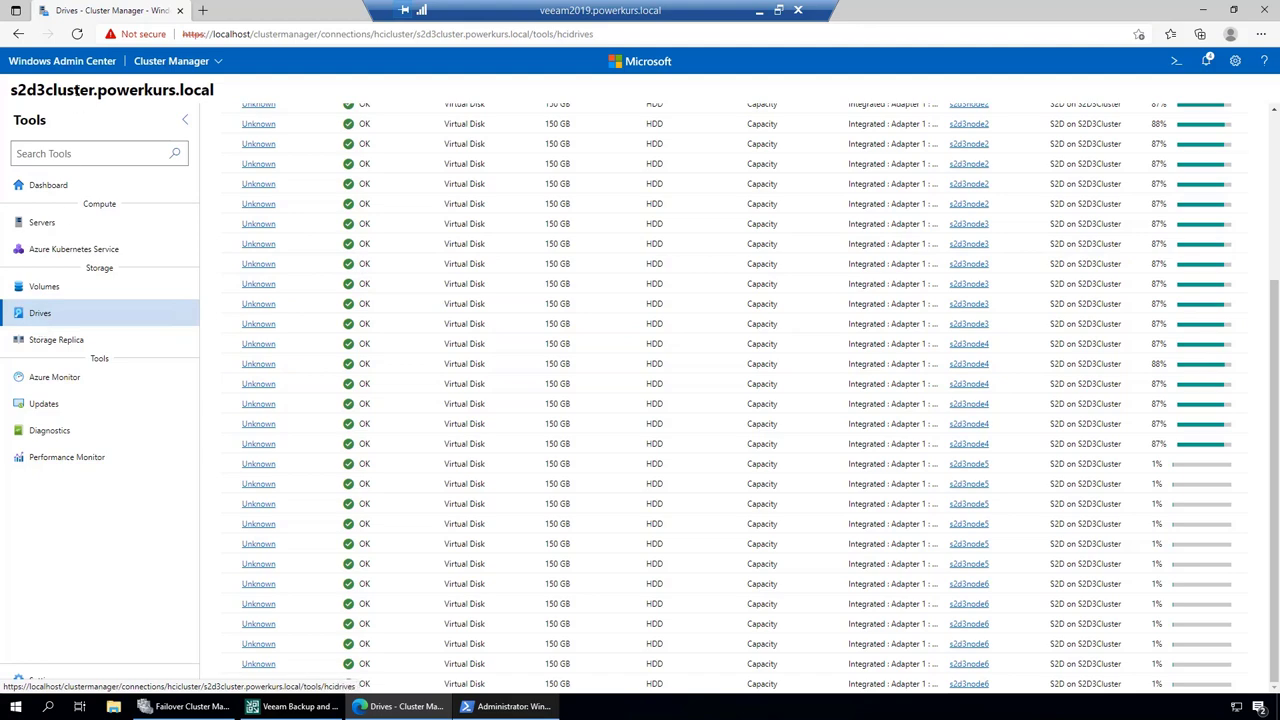
# Step: From the cluster's volume inventory, expand volume S2D3Node1 to 370 GB
pyautogui.click(48, 287)
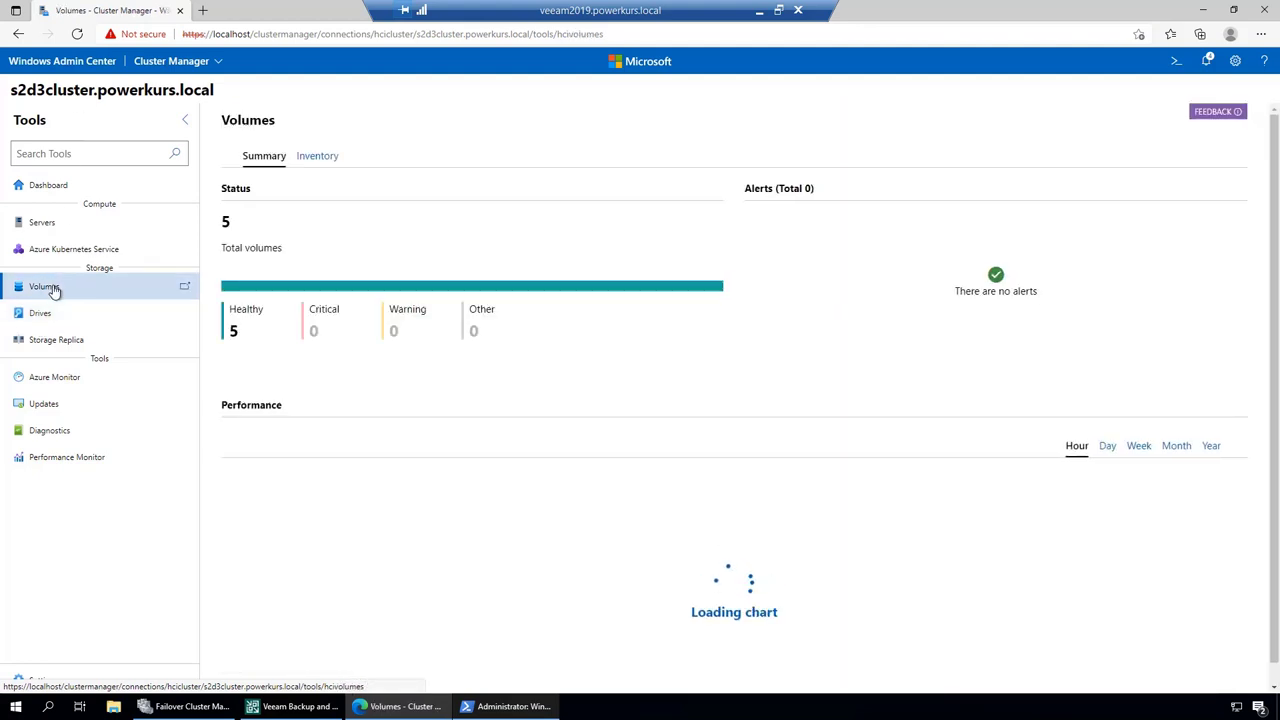
pyautogui.click(326, 162)
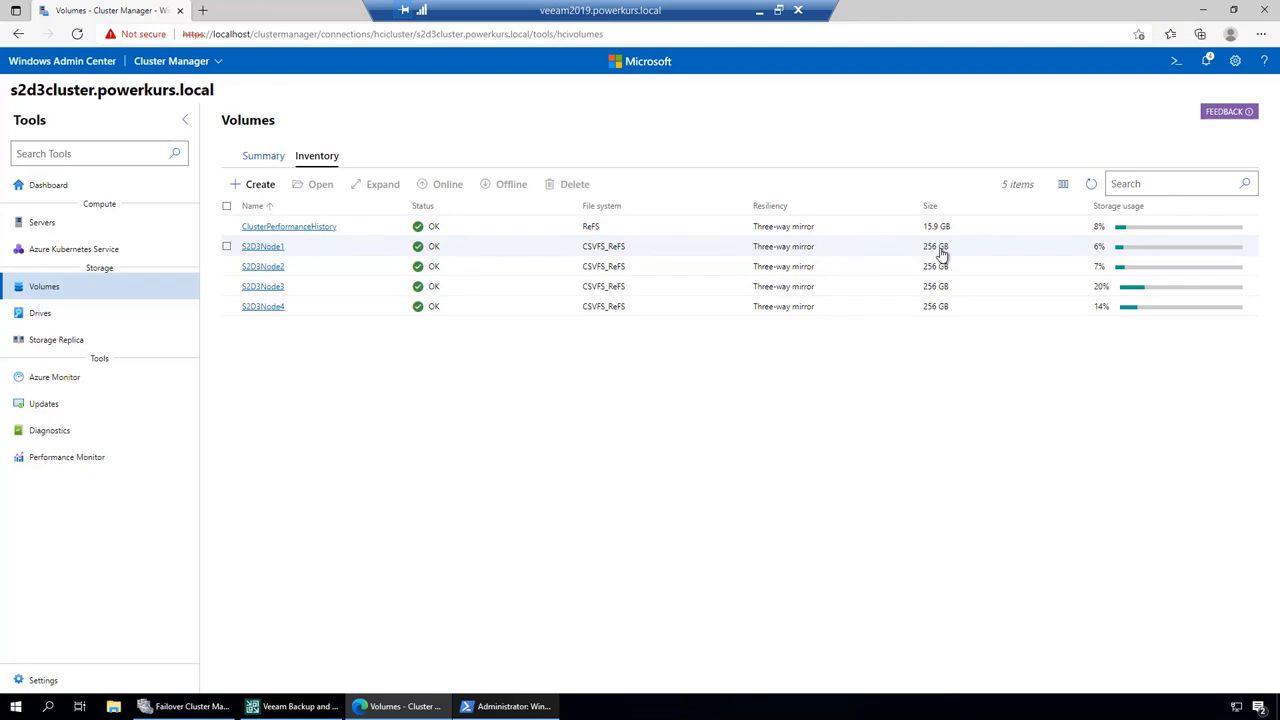
pyautogui.click(260, 247)
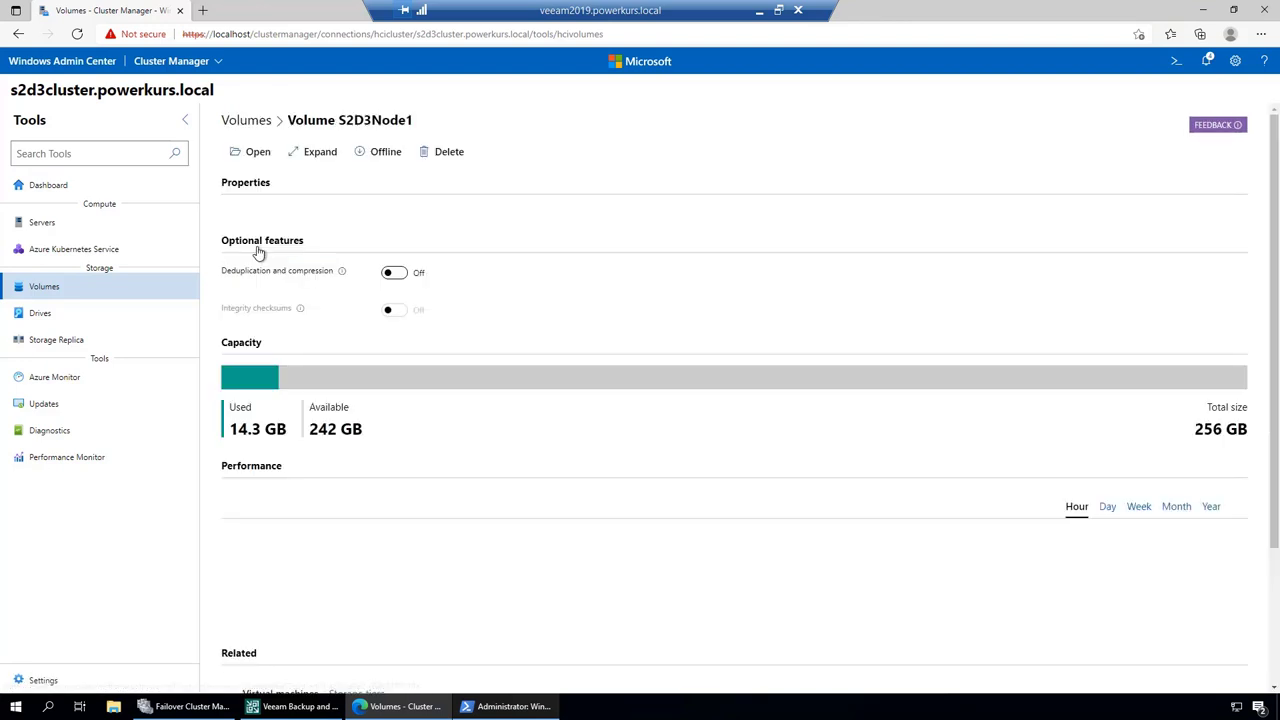
pyautogui.click(330, 155)
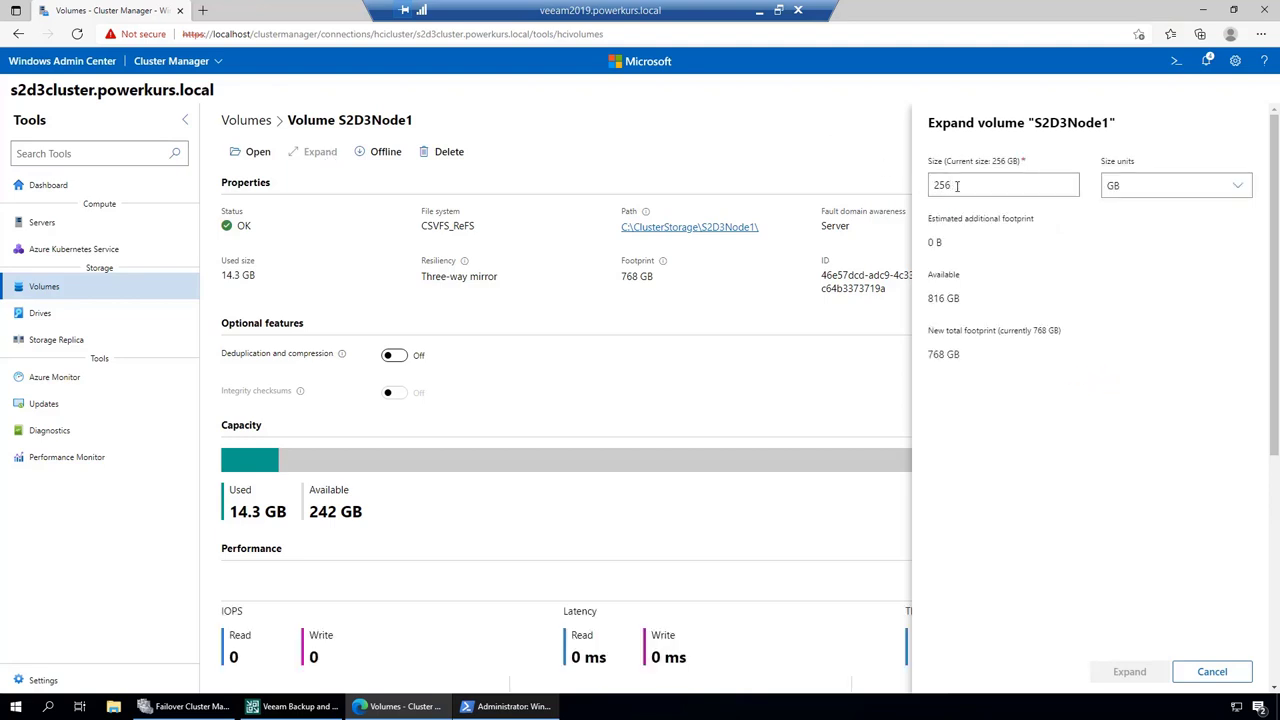
pyautogui.moveTo(957, 186); pyautogui.dragTo(885, 193)
pyautogui.write('370')
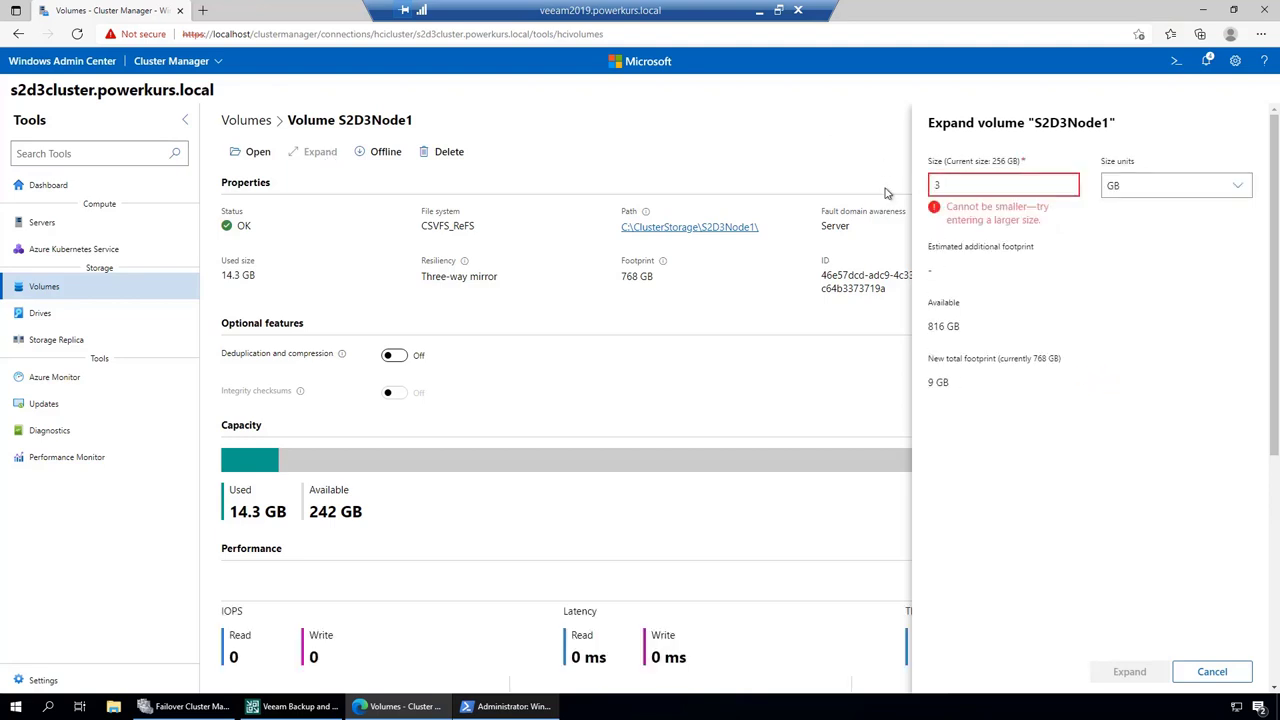
pyautogui.click(1129, 672)
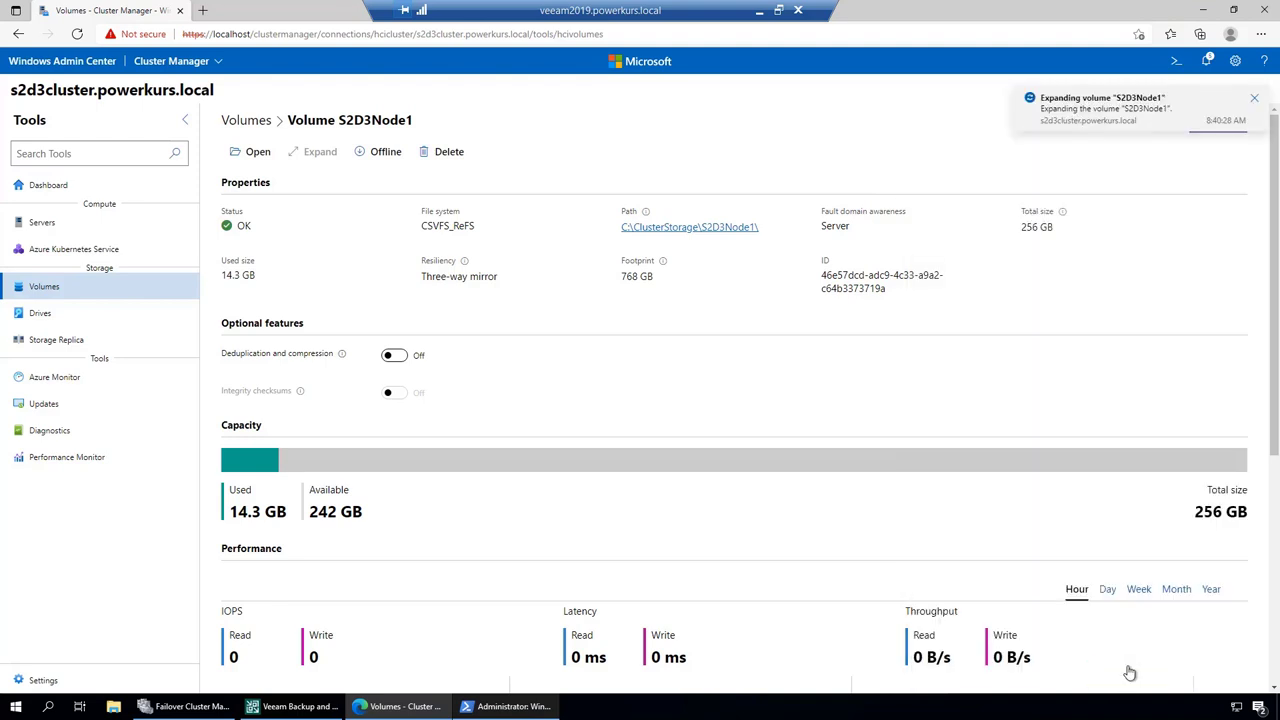
# Step: Return to the volume inventory and expand volume S2D3Node2 to 370 GB
pyautogui.click(244, 121)
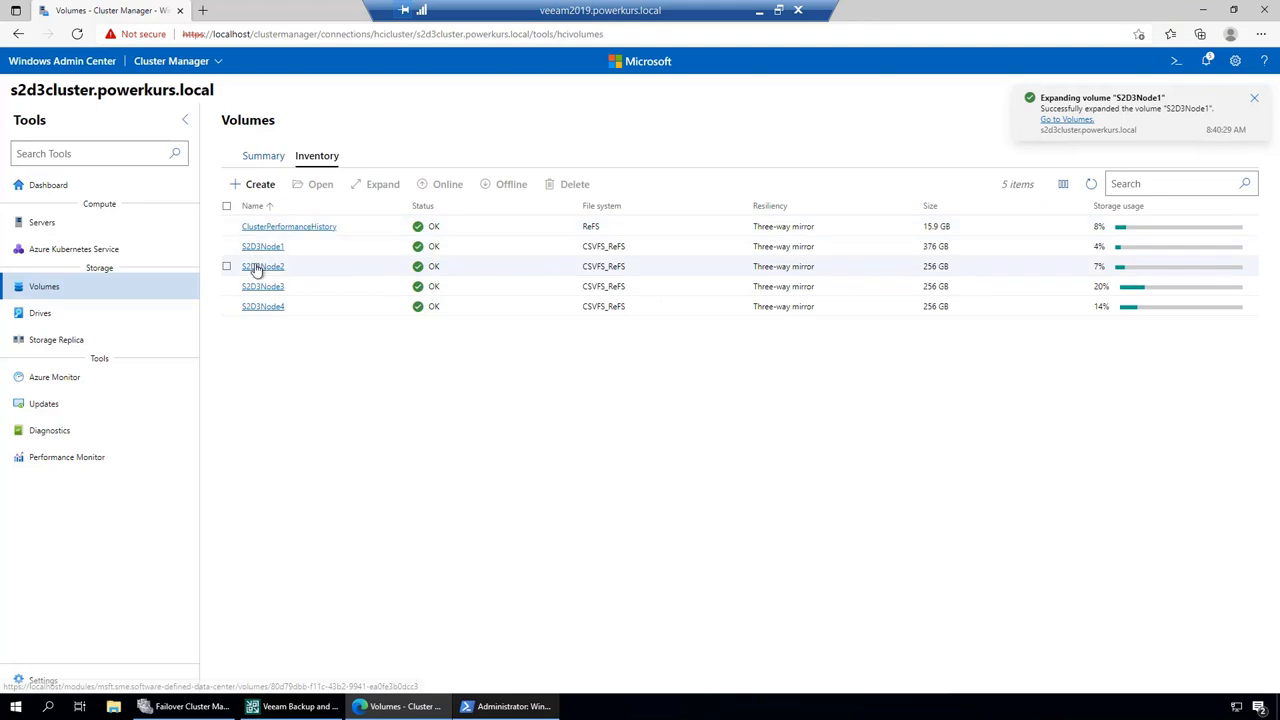
pyautogui.click(256, 268)
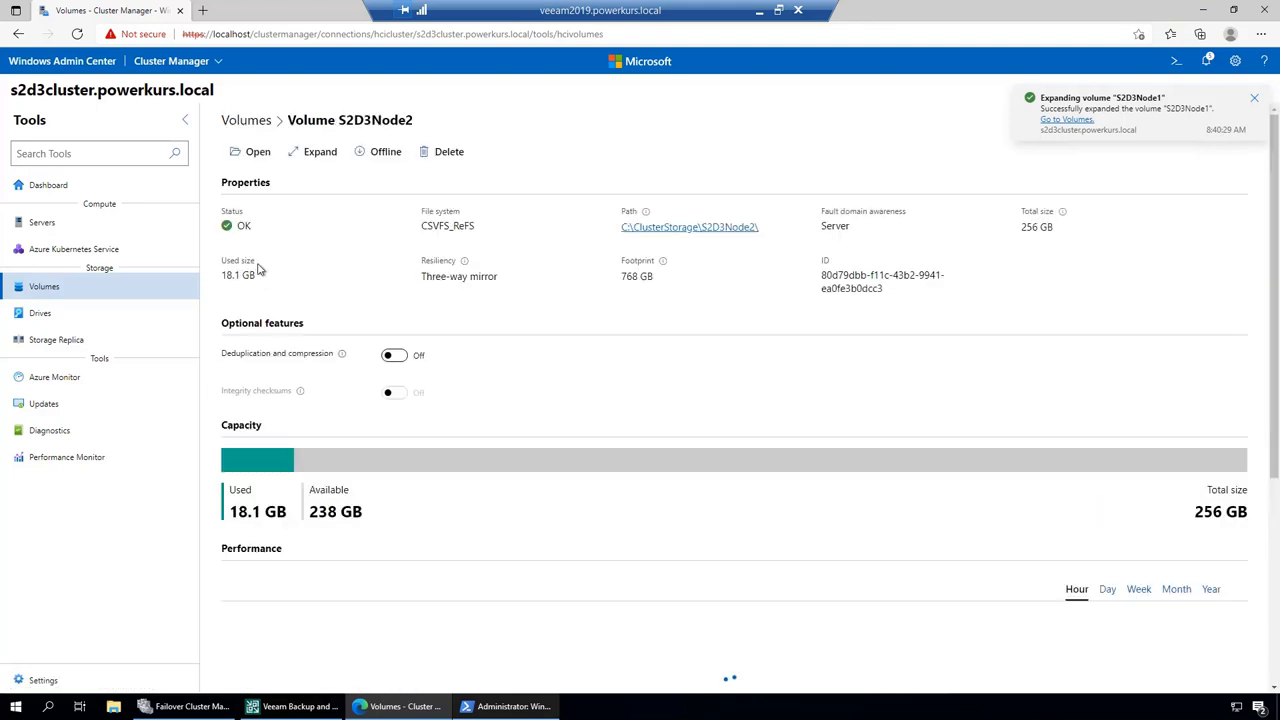
pyautogui.click(327, 154)
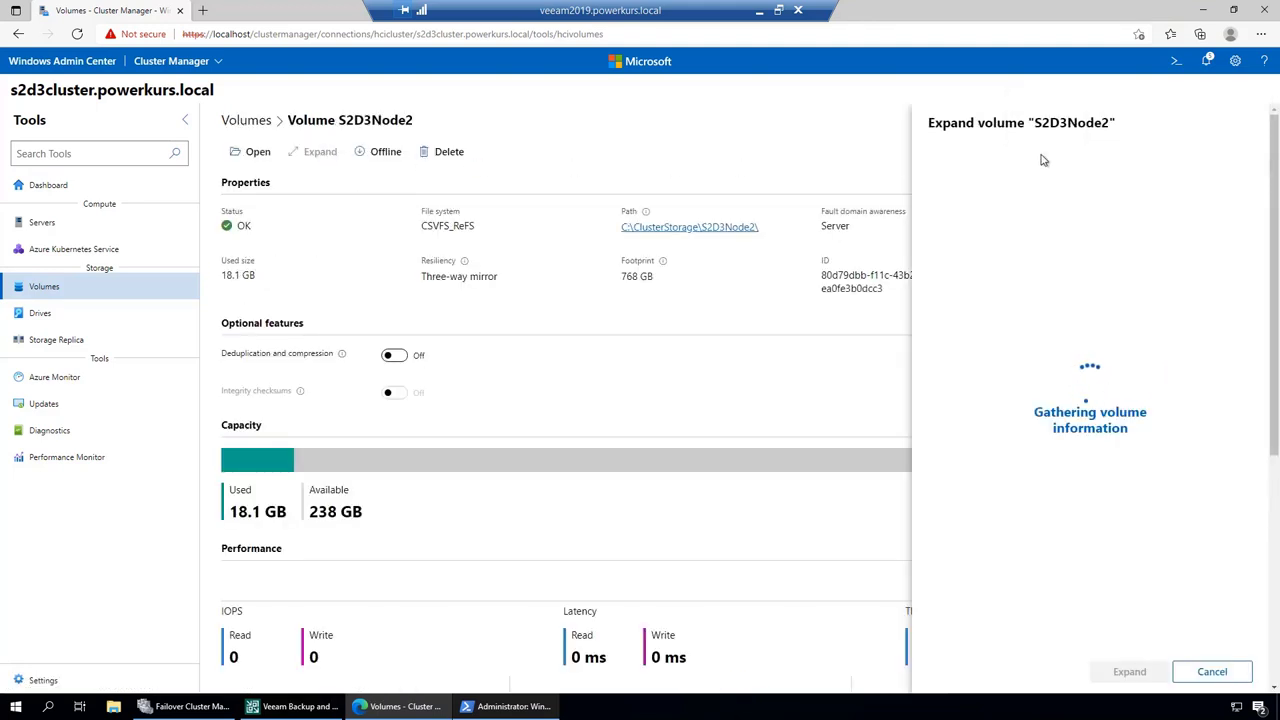
pyautogui.doubleClick(1011, 177)
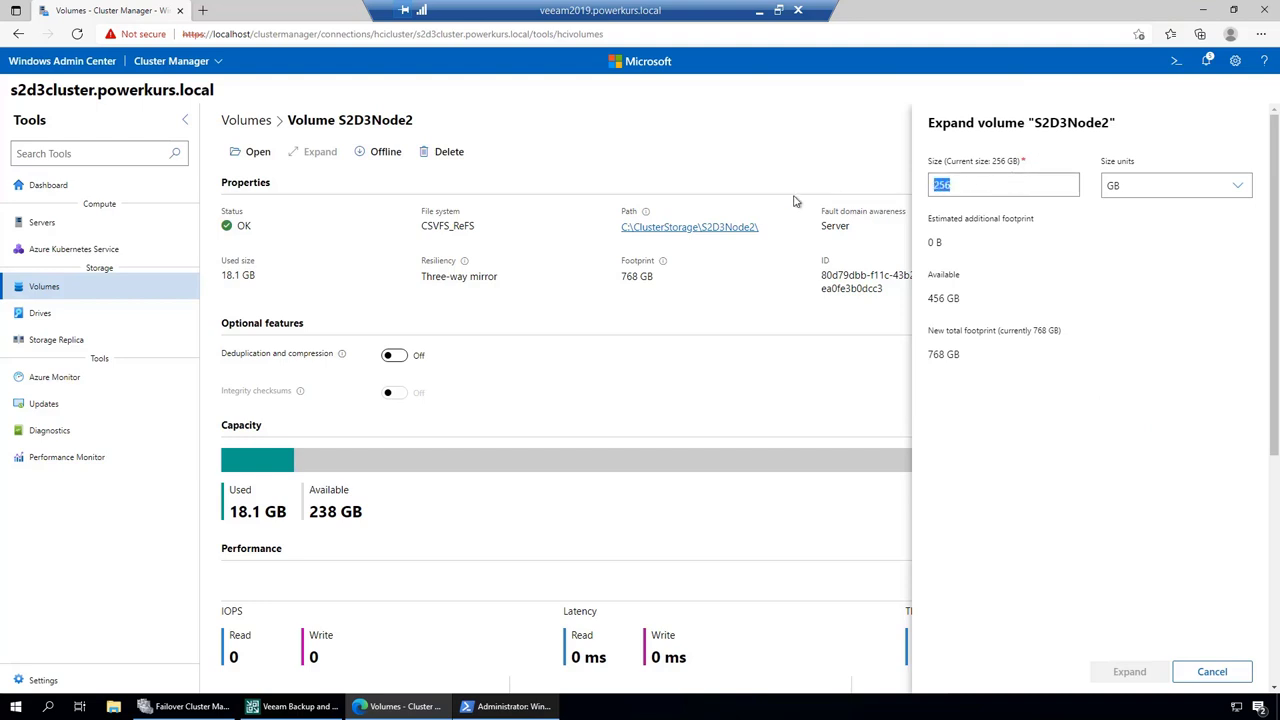
pyautogui.write('370')
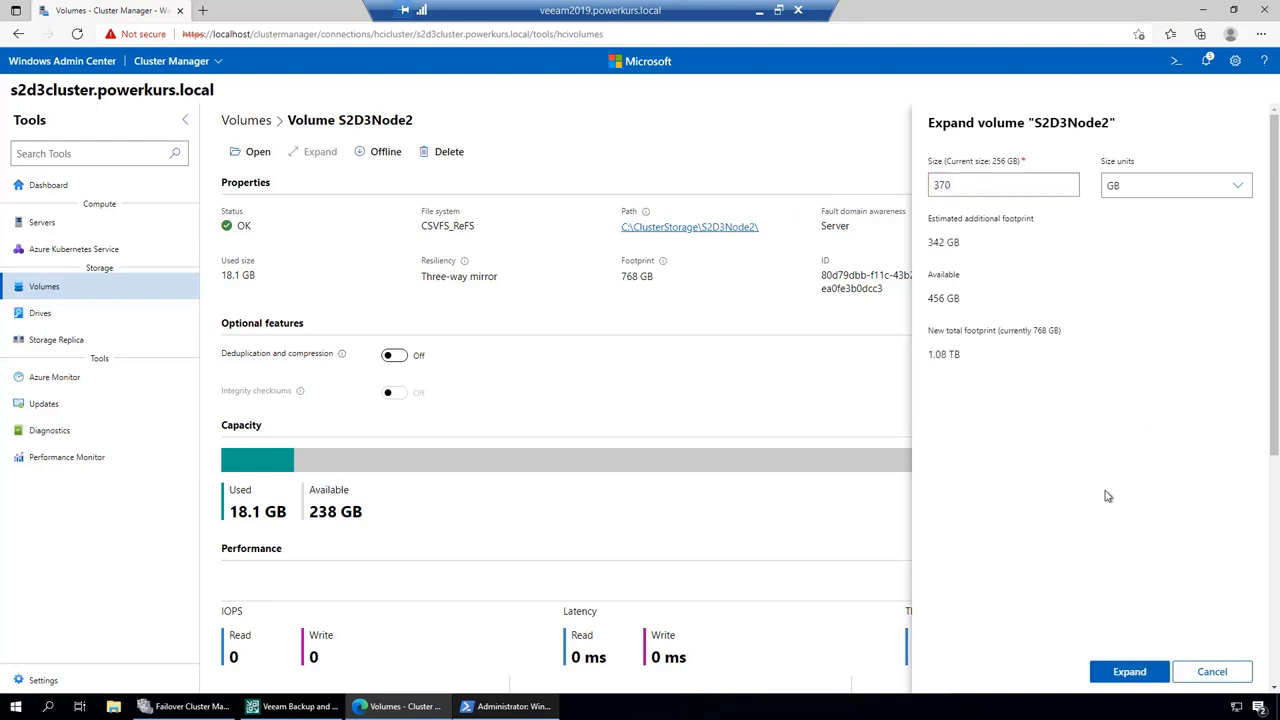
pyautogui.click(1130, 672)
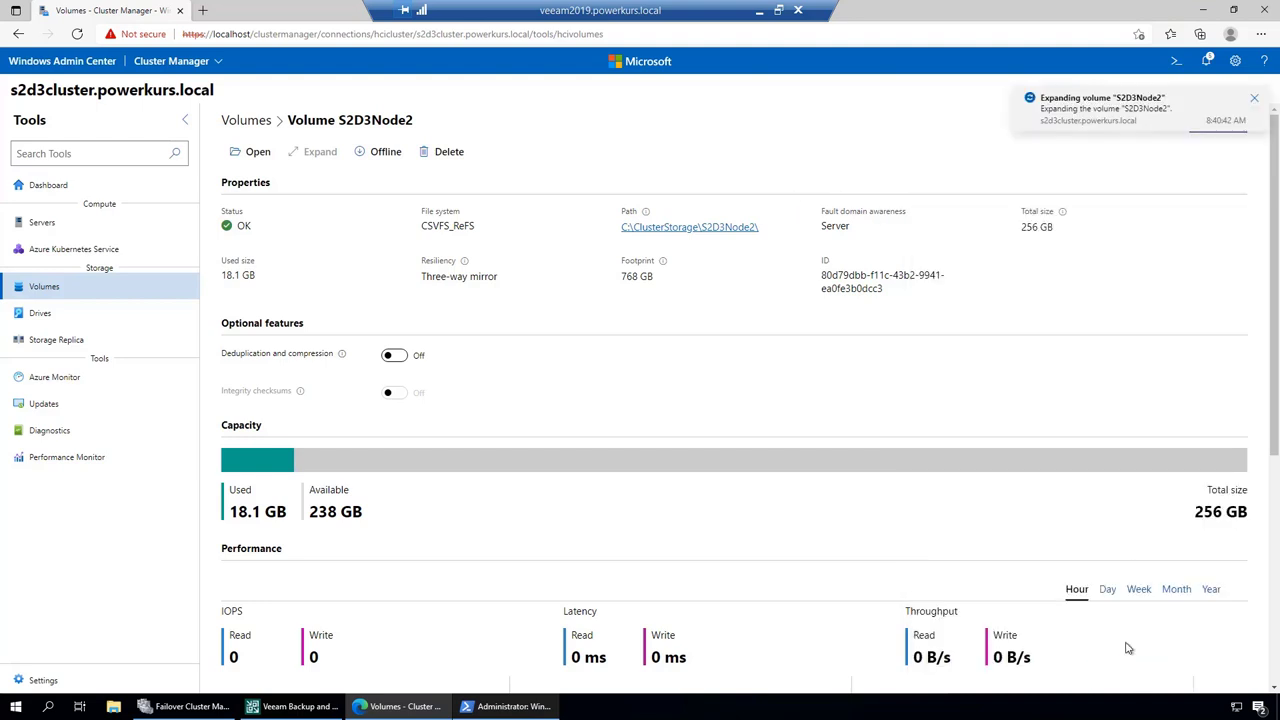
# Step: Try to expand volume S2D3Node3 to 370 GB from the volume inventory
pyautogui.click(258, 121)
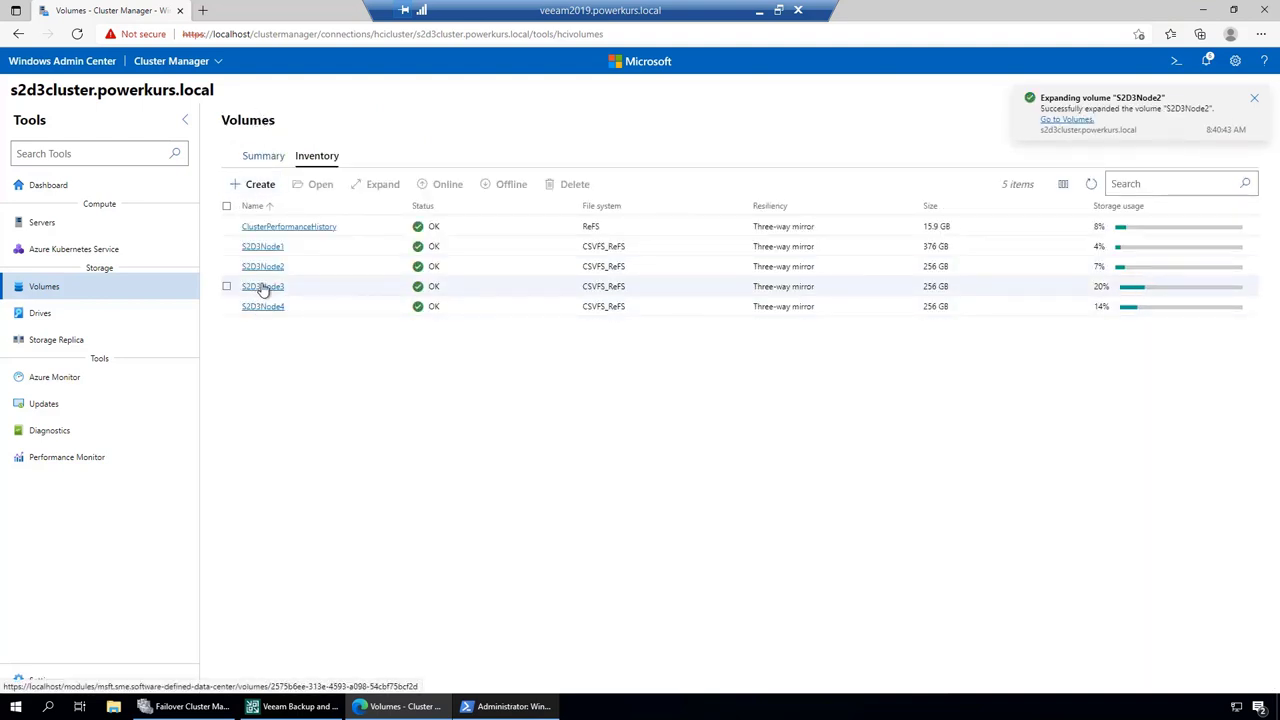
pyautogui.click(261, 287)
pyautogui.click(316, 152)
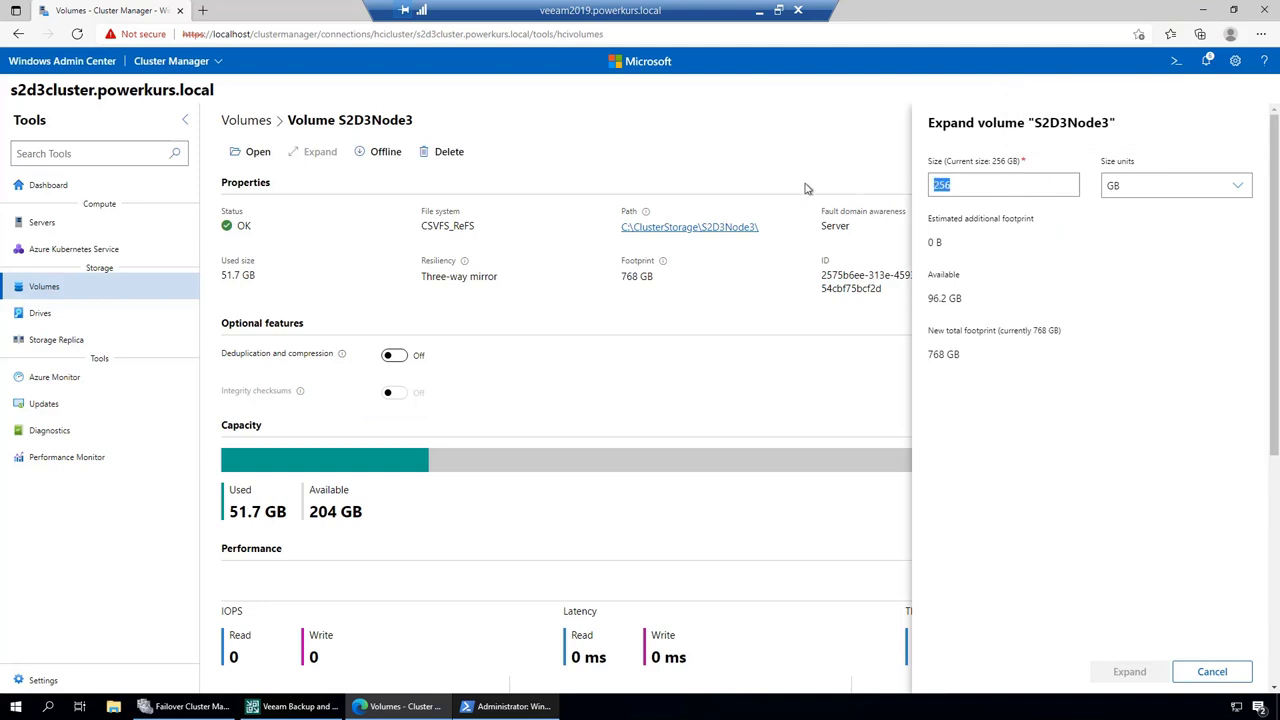
pyautogui.write('370')
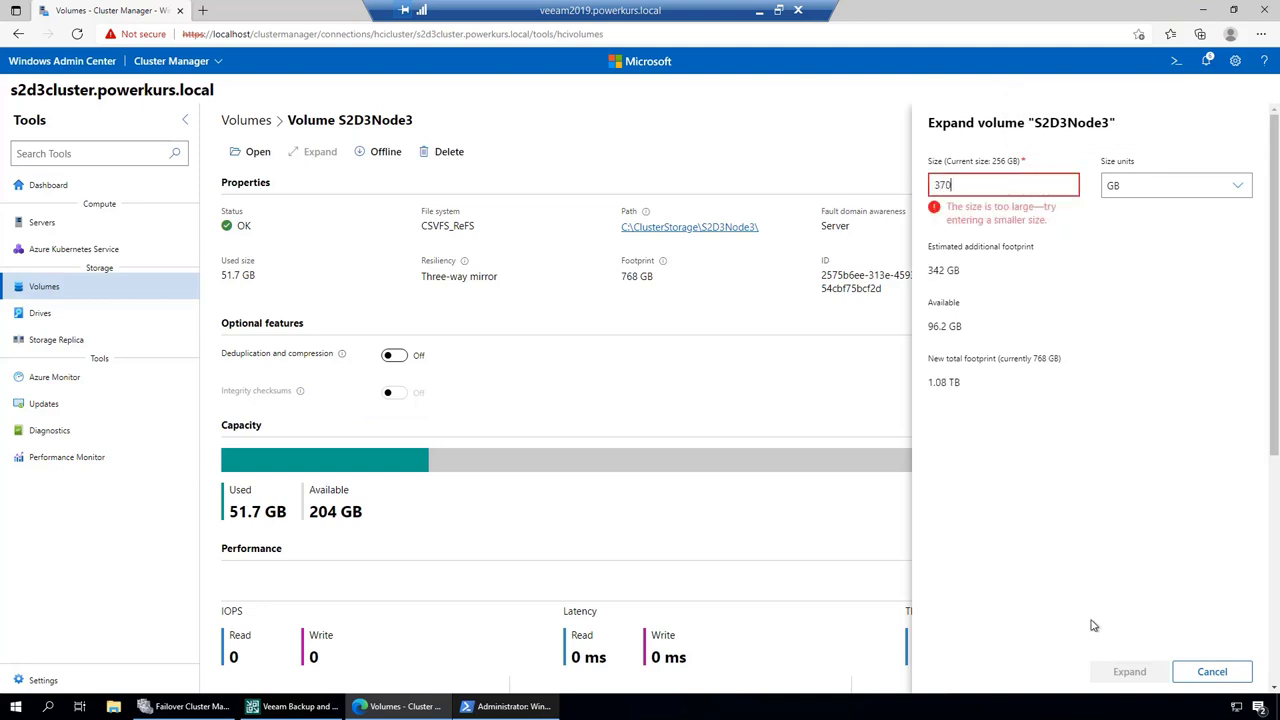
pyautogui.click(1210, 672)
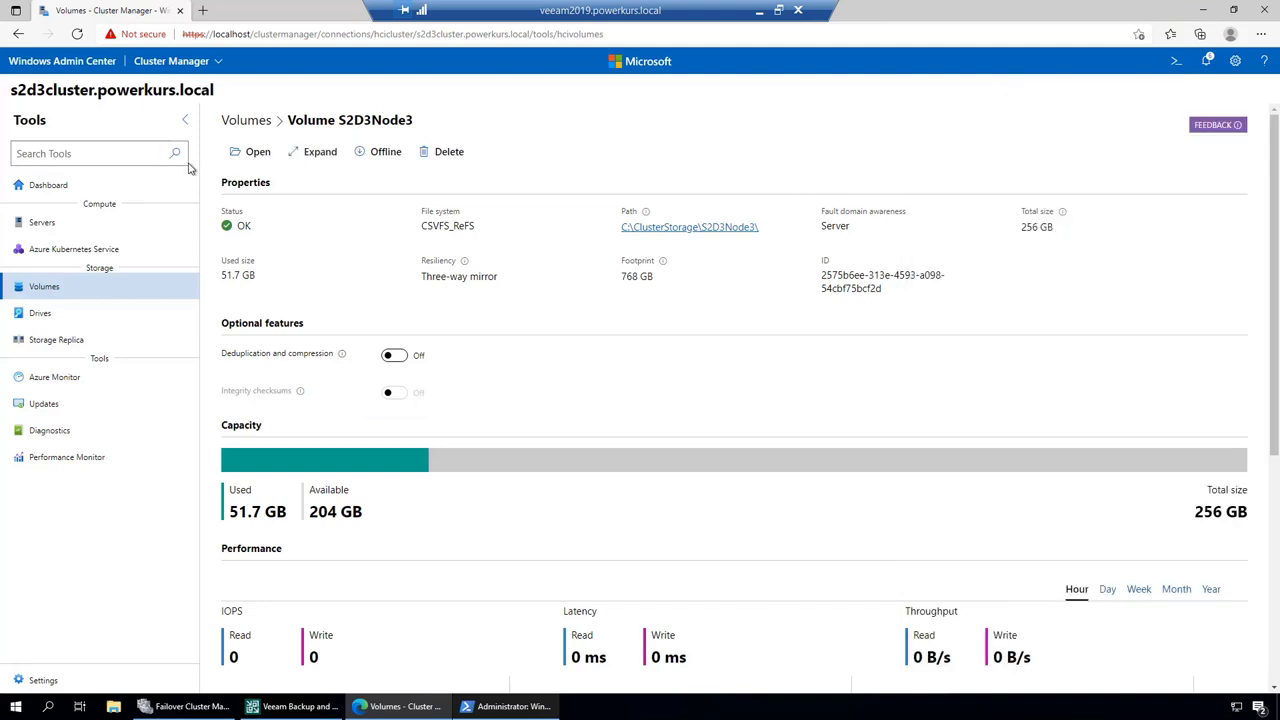
# Step: Check the cluster's drive capacity summary and the volume inventory for used and available space
pyautogui.click(50, 322)
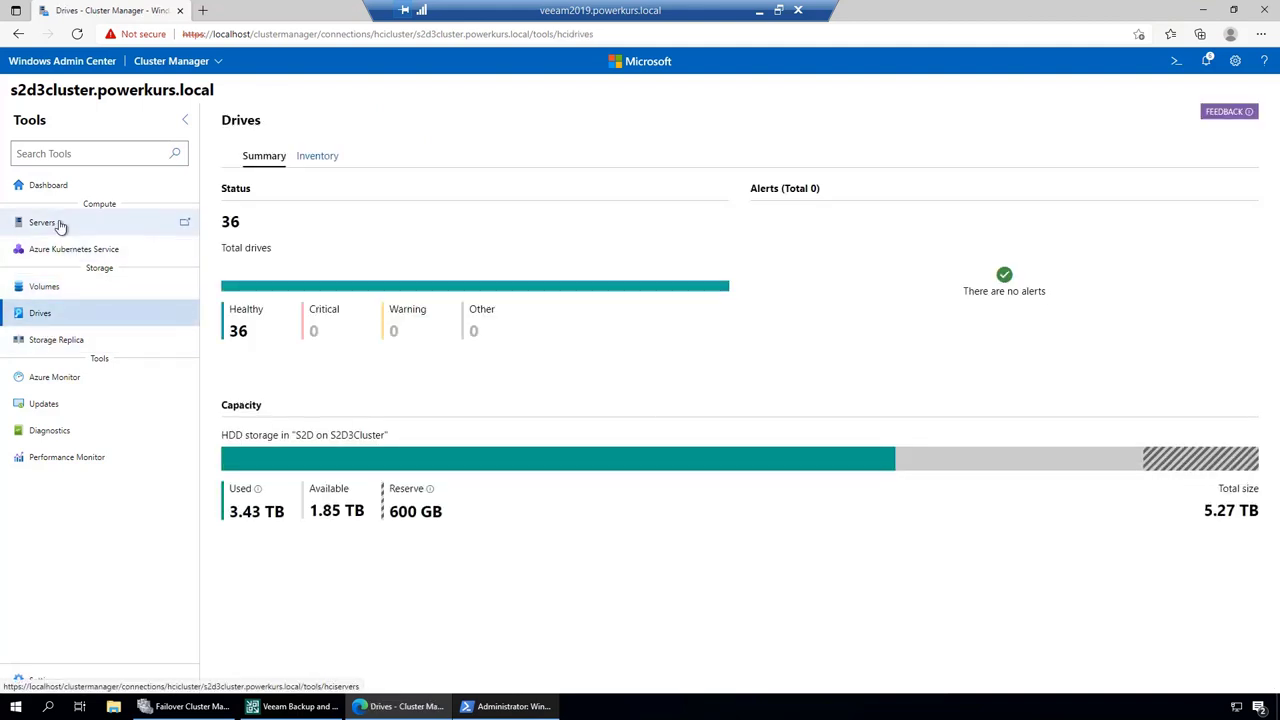
pyautogui.click(44, 288)
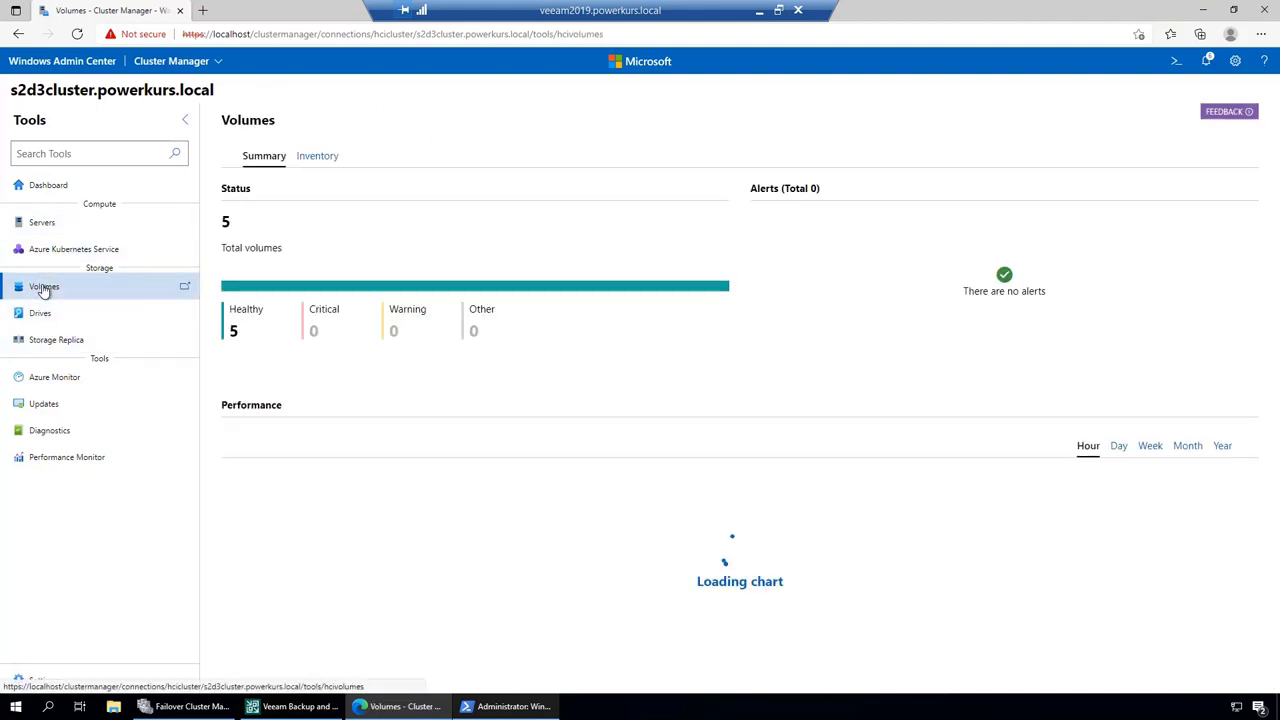
pyautogui.click(315, 158)
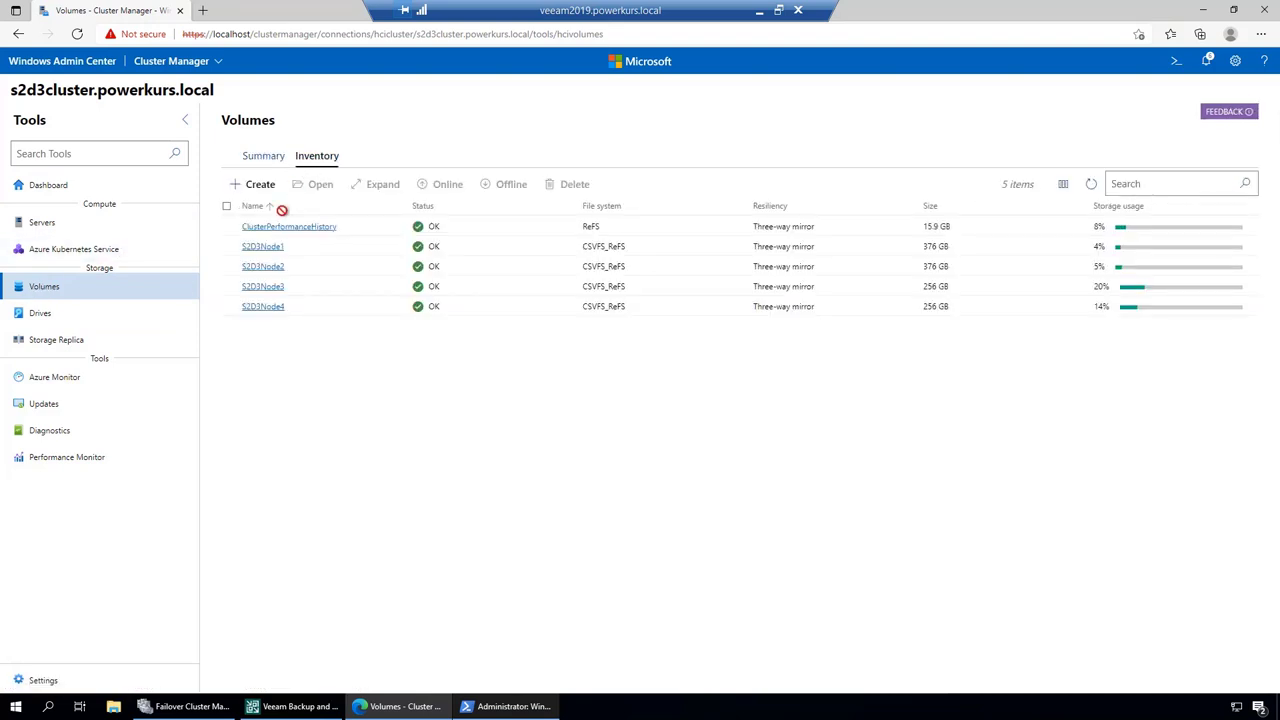
# Step: Retry expanding volume S2D3Node3 to a size of 370 GB
pyautogui.click(270, 289)
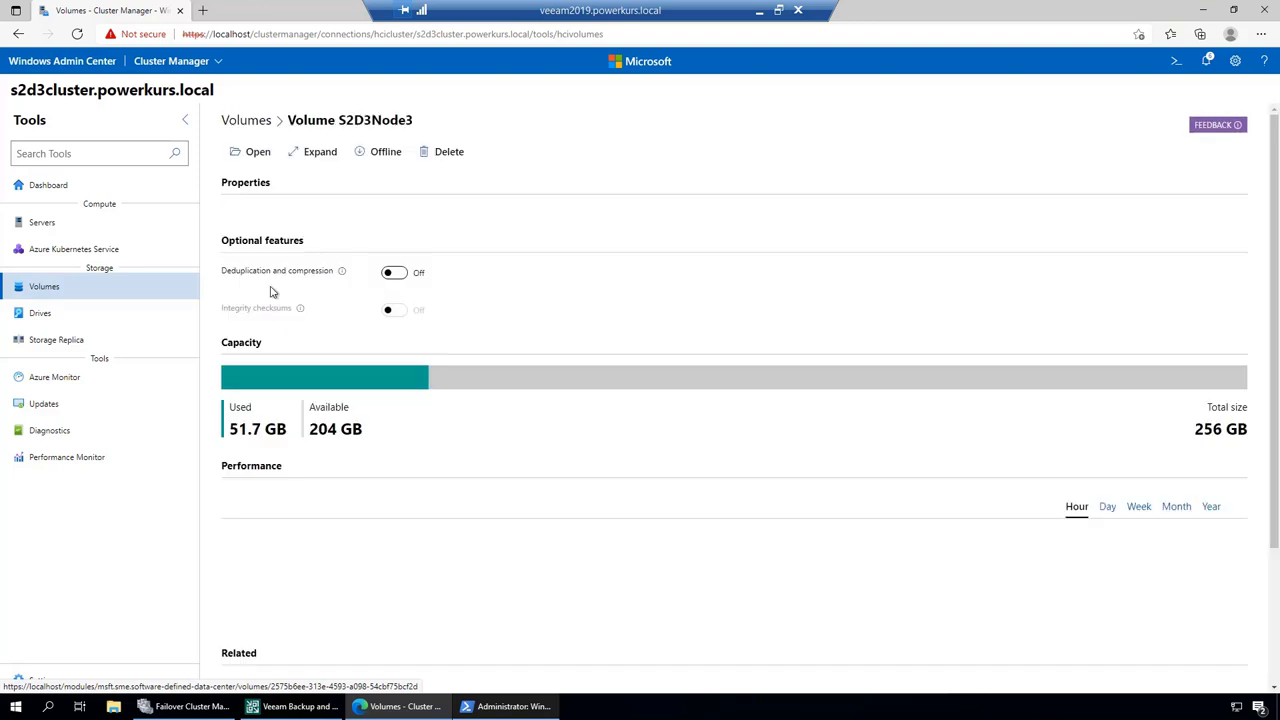
pyautogui.click(325, 157)
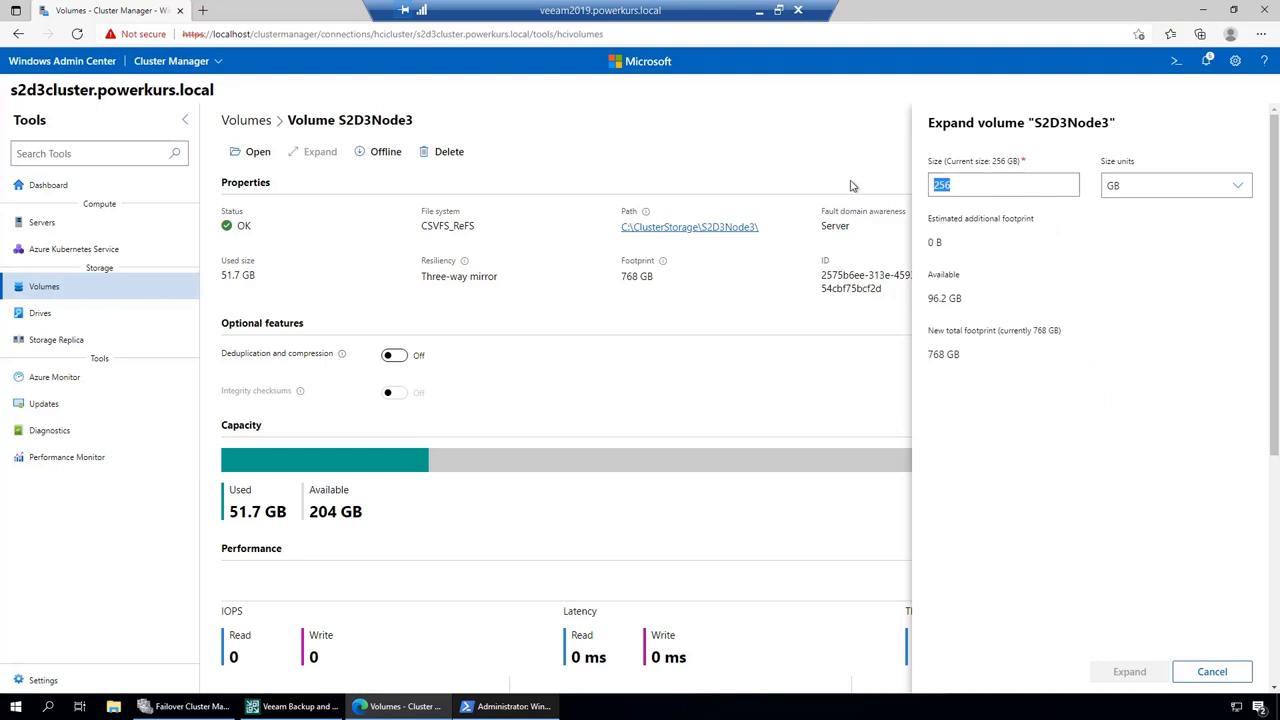
pyautogui.write('370')
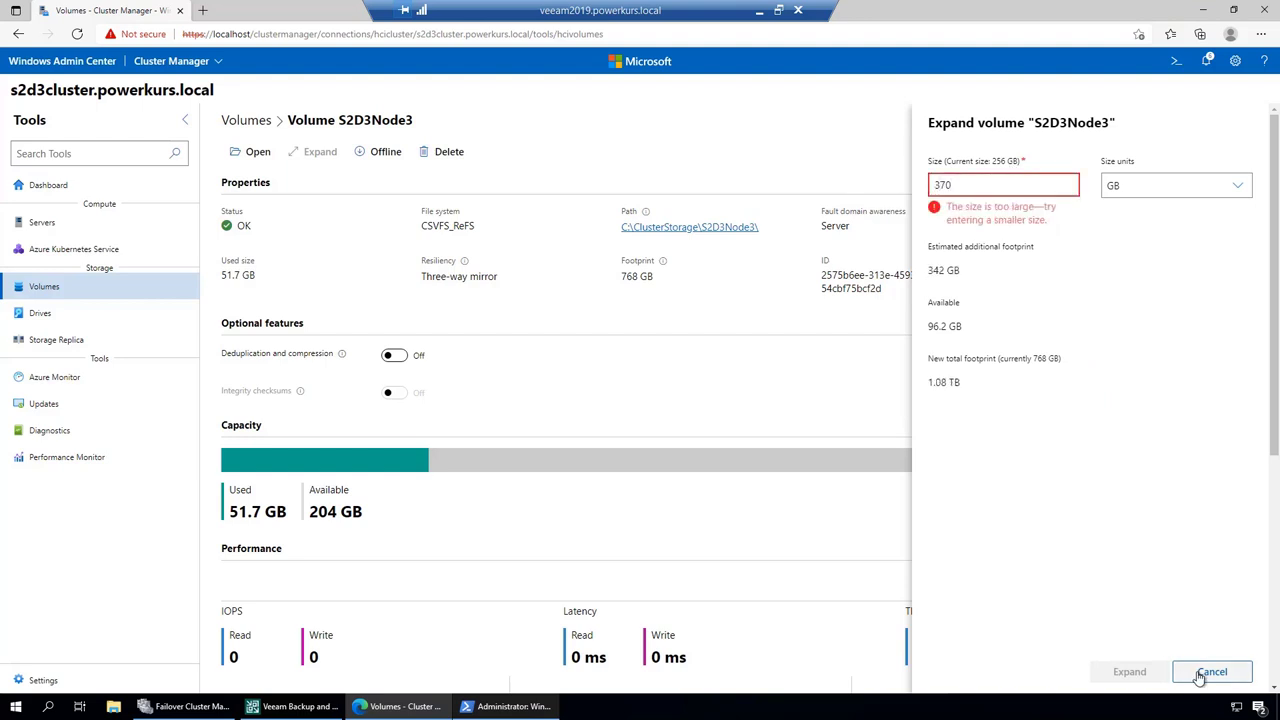
pyautogui.click(1212, 671)
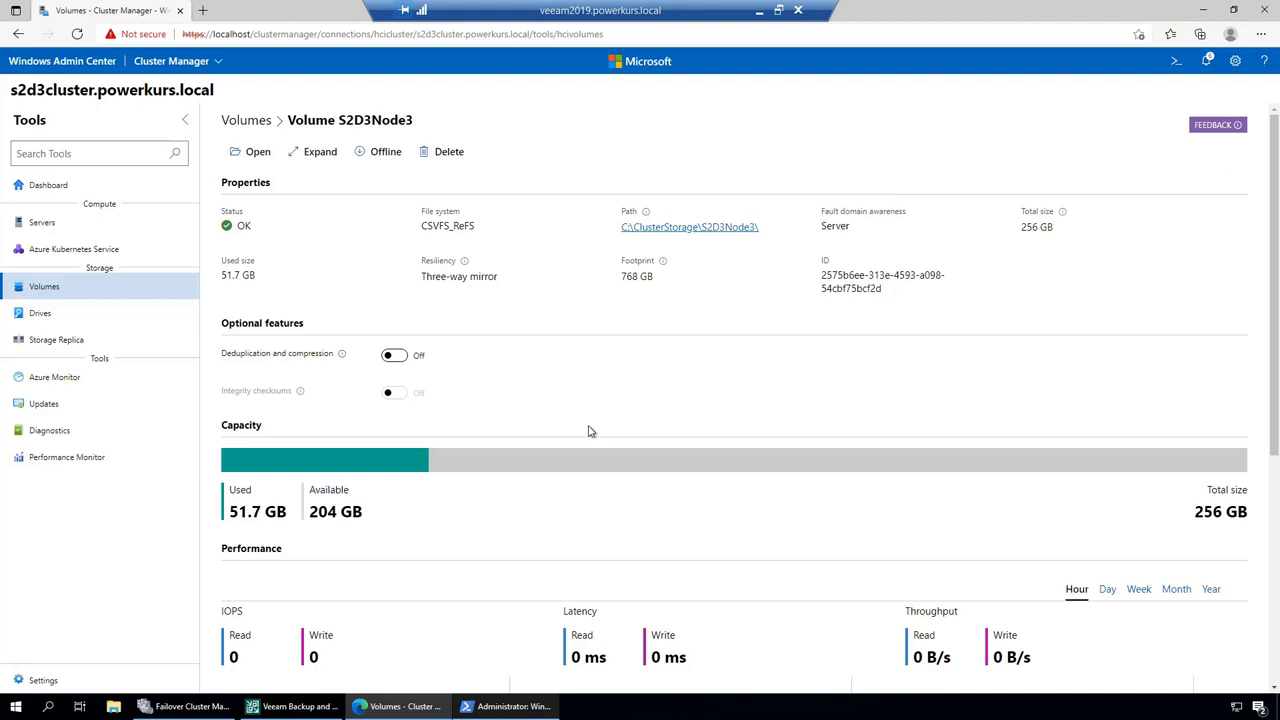
# Step: Examine the drive capacity summary and drive inventory again, and switch to PowerShell to check the storage jobs
pyautogui.click(50, 315)
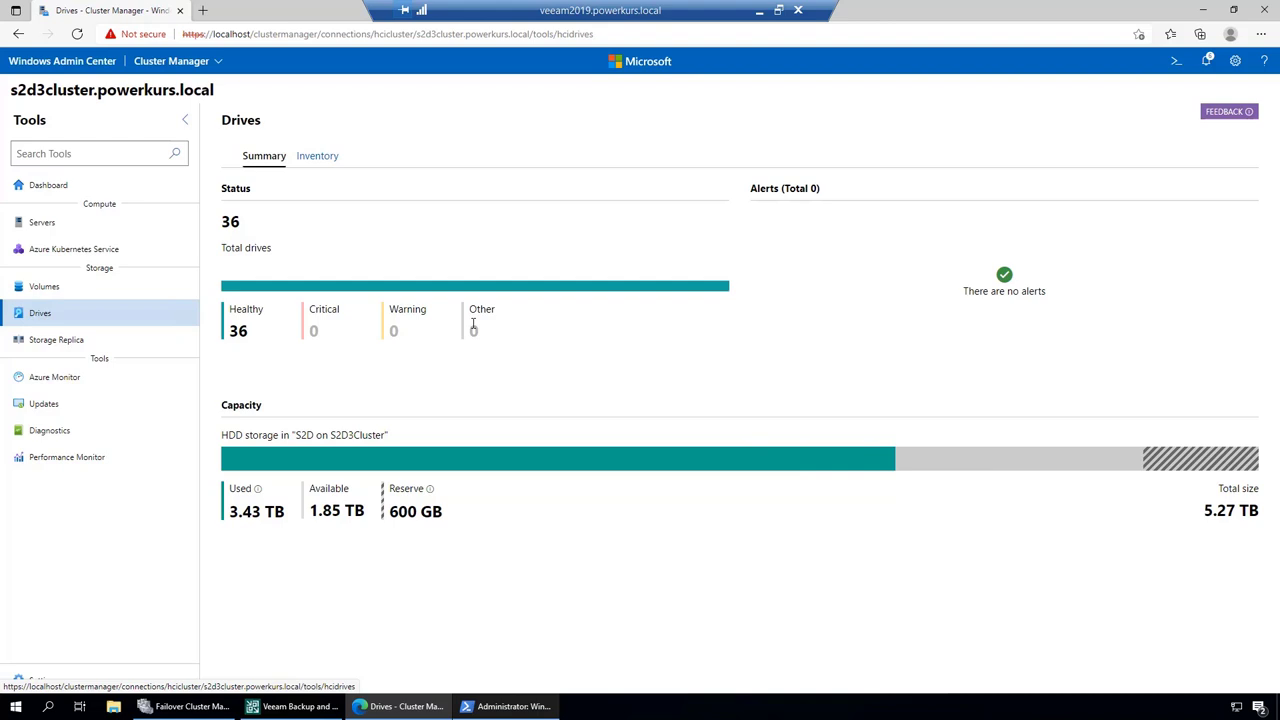
pyautogui.click(312, 162)
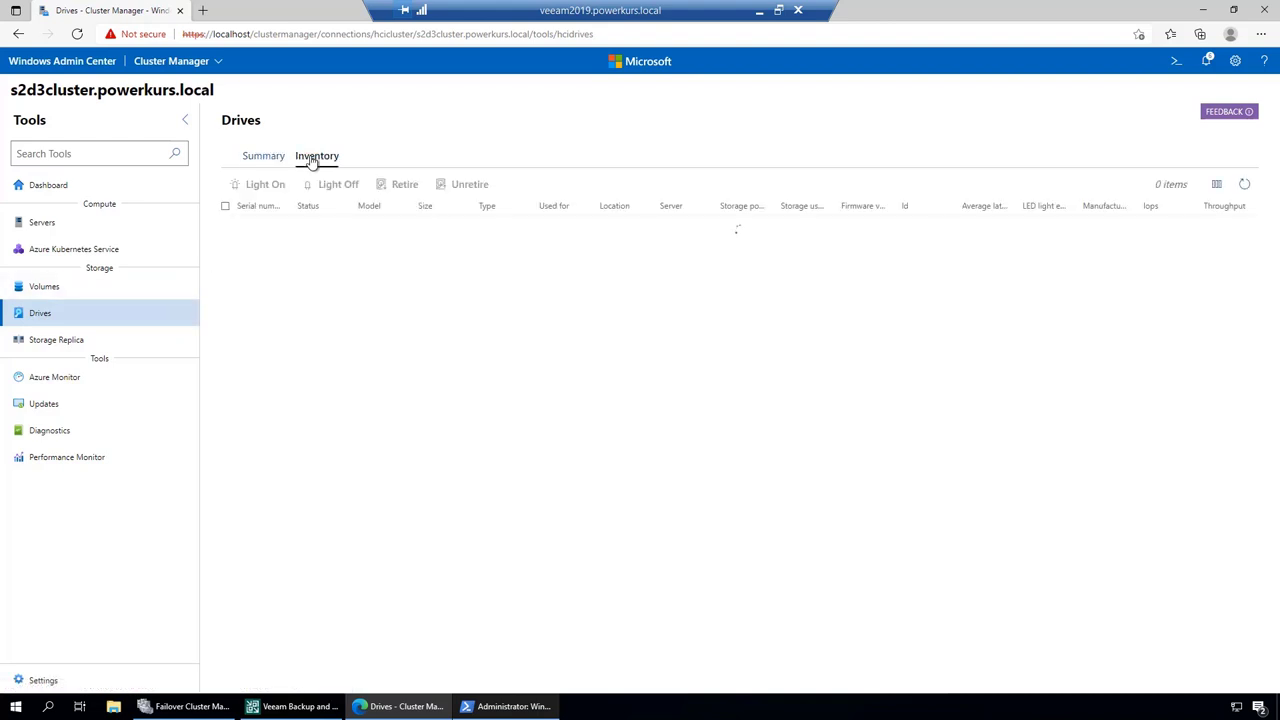
pyautogui.click(532, 711)
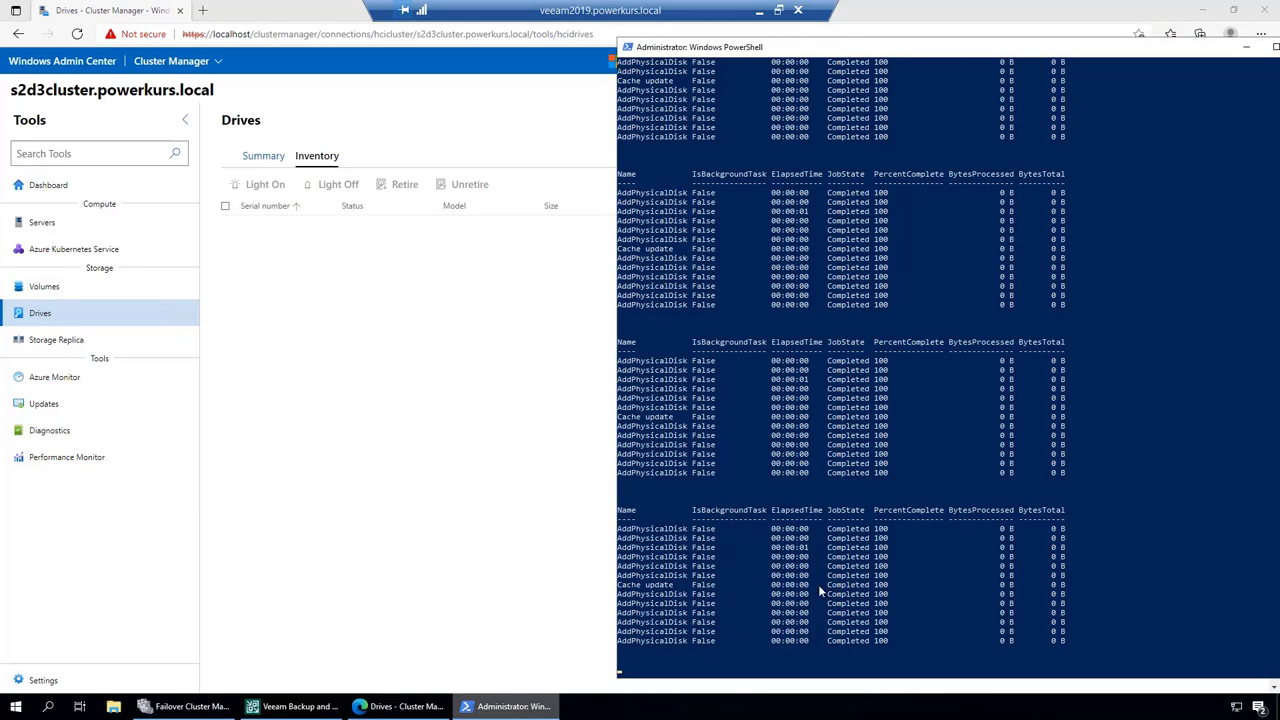
# Step: Try to rebalance the storage pool directly by name with optimize-storagepool "S2D*"
pyautogui.write('optimize-storagepool "S2D"')
pyautogui.press('Return')
pyautogui.write('optimize-storagepool "S2D*"')
pyautogui.hotkey('ctrl', 'c')
# Step: List the storage pools and optimize the S2D pool with get-storagepool "S2D*" | optimize-storagepool
pyautogui.write('get-storagepool')
pyautogui.press('Return')
pyautogui.write('get-storagepool "S2D*" | optimize-storagepool')
pyautogui.press('Return')
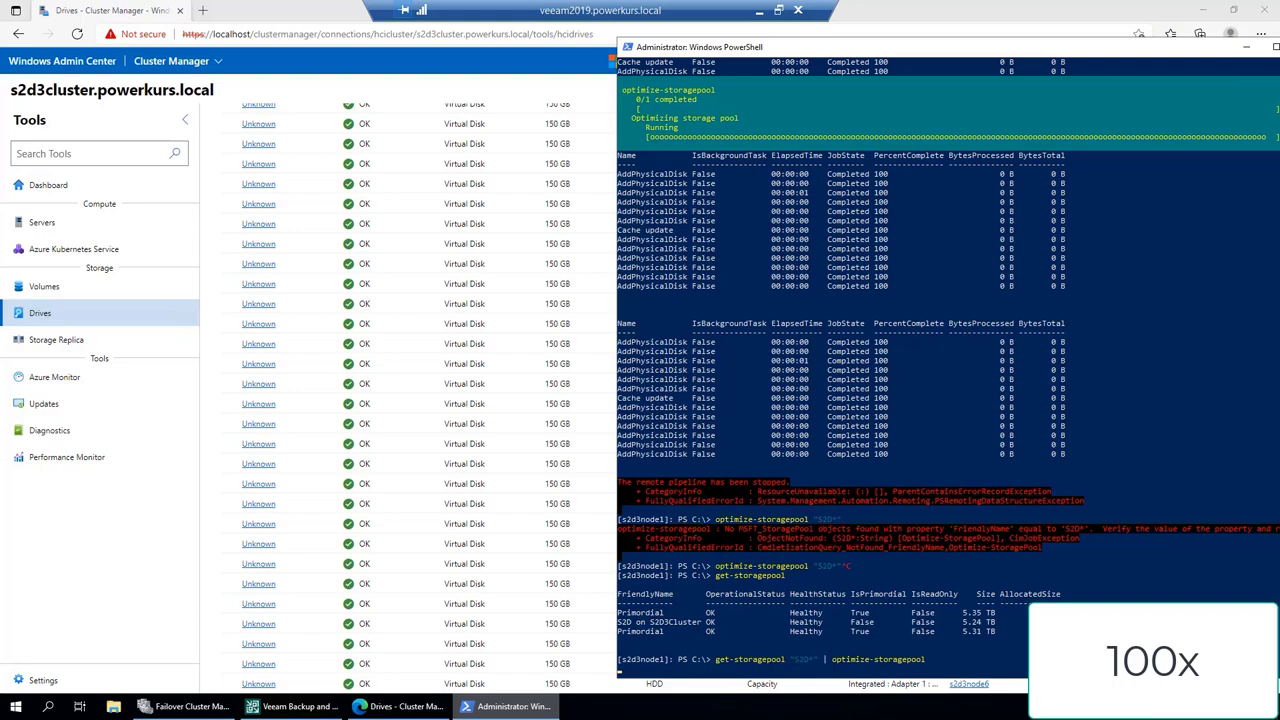
# Step: Switch to Windows Admin Center and examine the storage usage of the drives on all cluster nodes
pyautogui.click(95, 573)
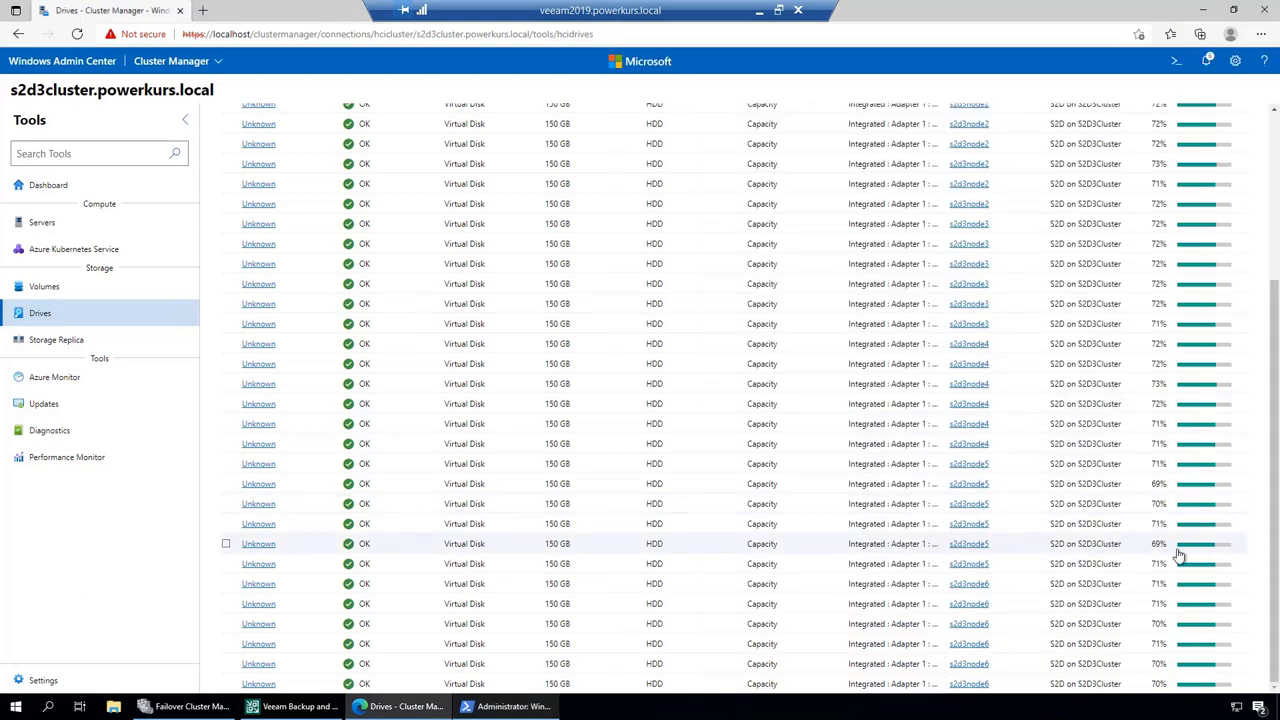
pyautogui.scroll(5, 1207, 560)
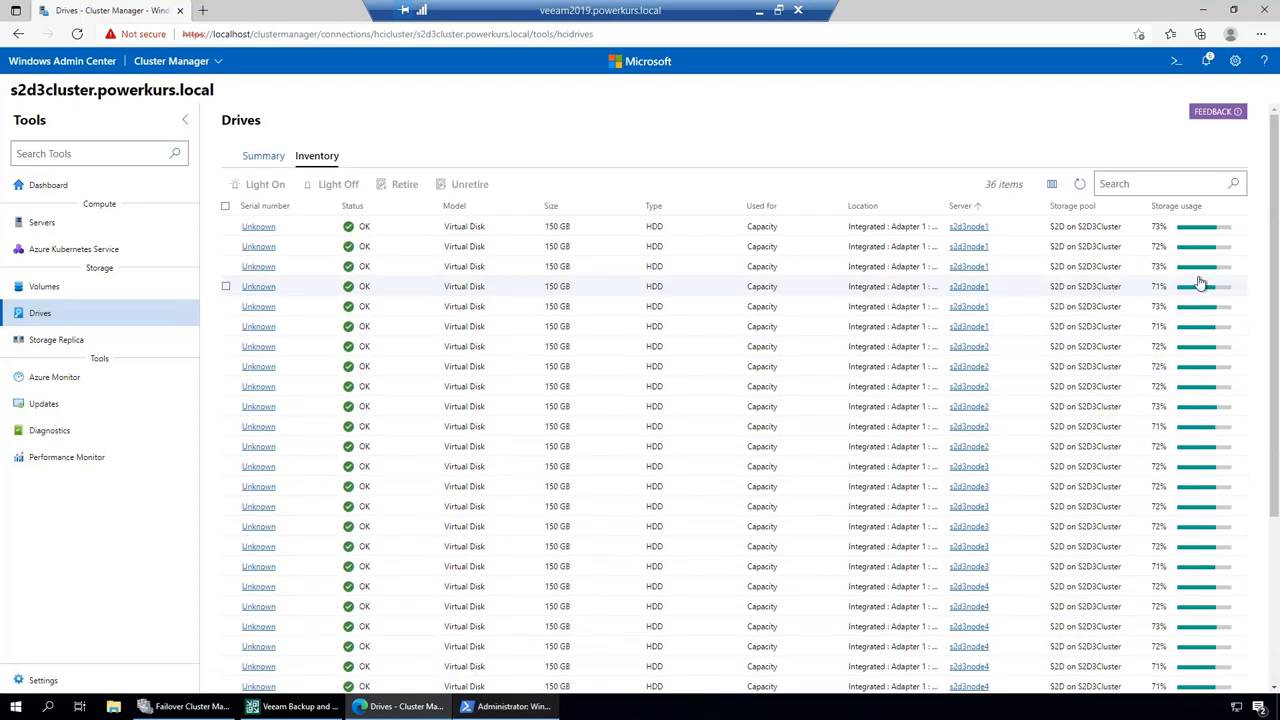
pyautogui.scroll(-4, 1180, 260)
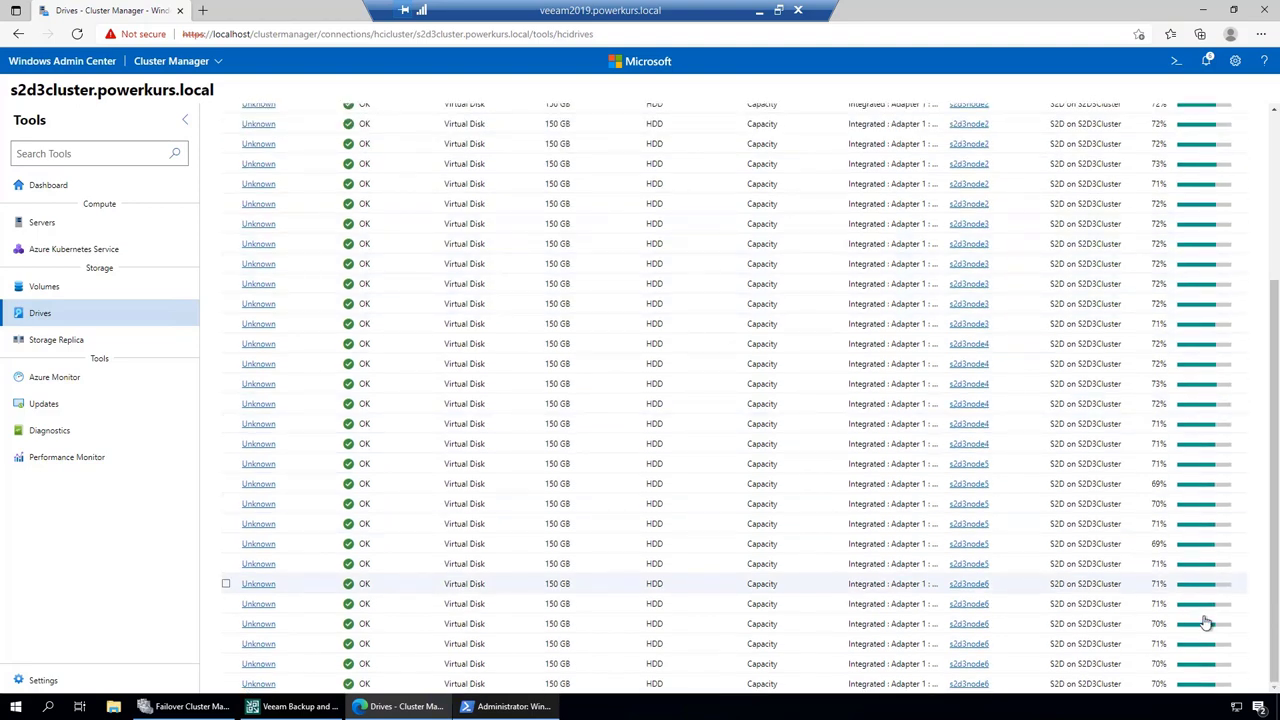
pyautogui.scroll(4, 1208, 218)
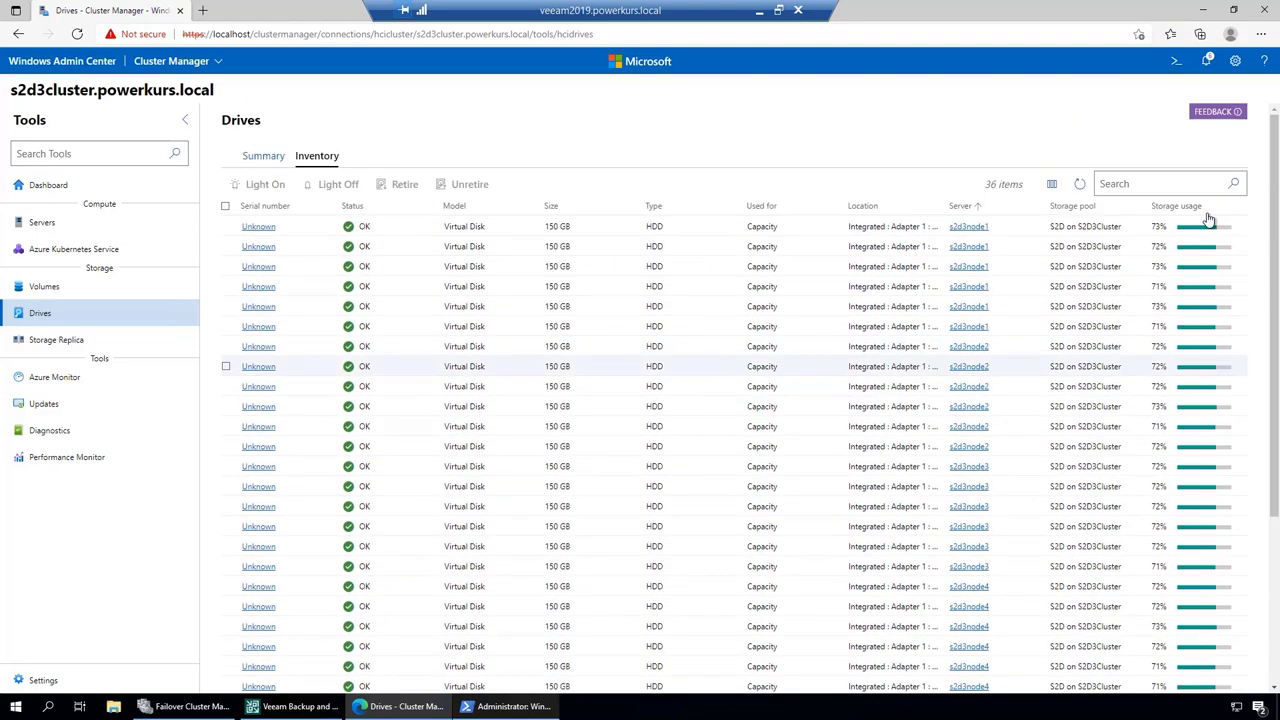
# Step: Expand volume S2D3Node3 to a size of 370 GB from the volume inventory
pyautogui.click(44, 287)
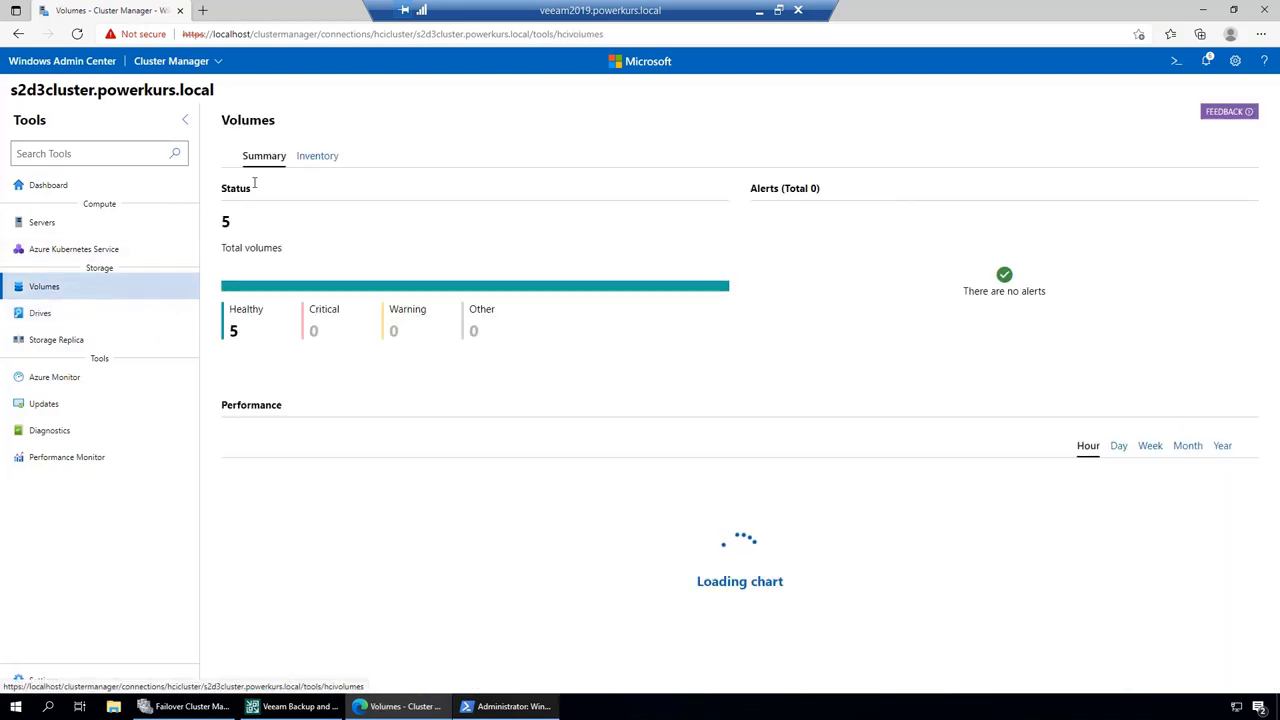
pyautogui.click(328, 163)
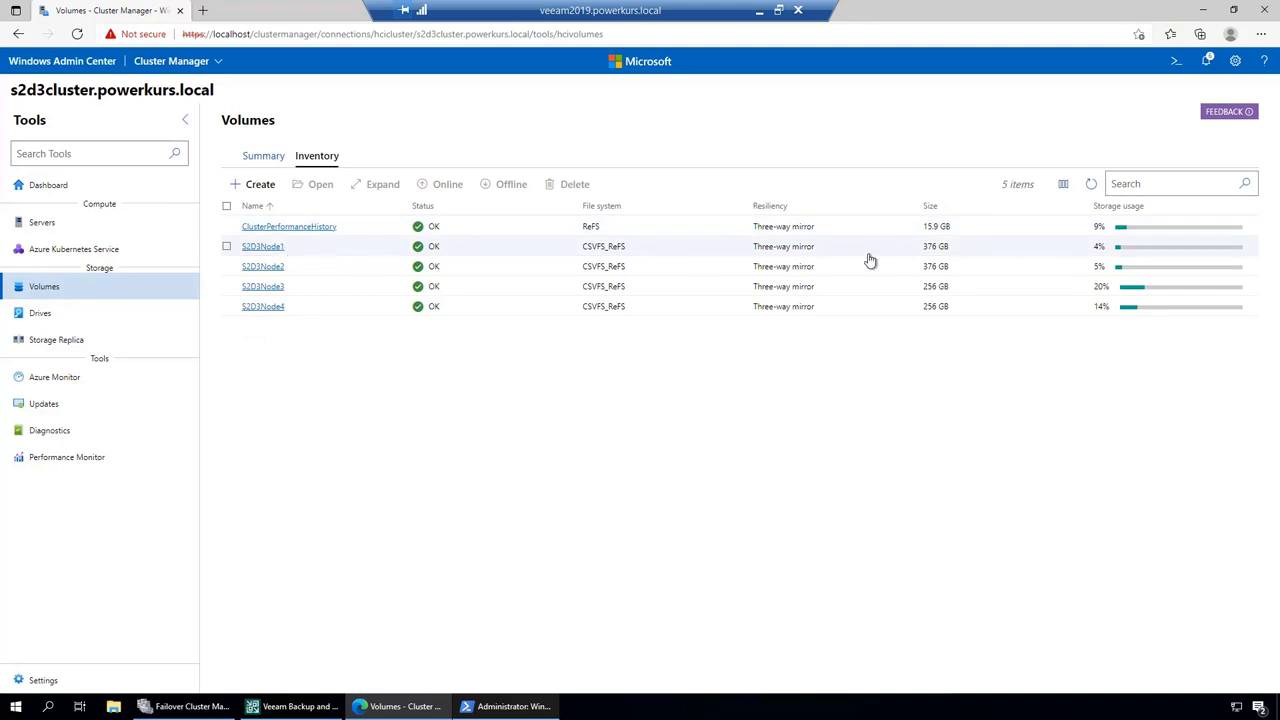
pyautogui.click(266, 287)
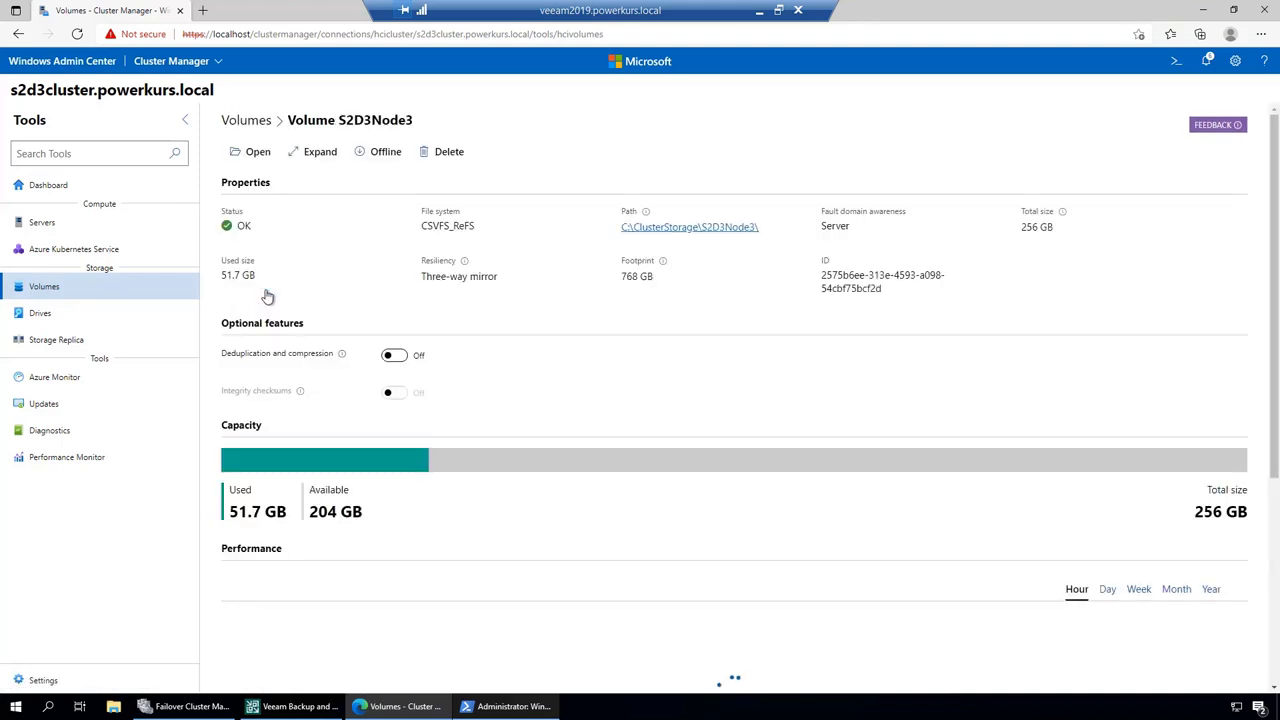
pyautogui.click(318, 152)
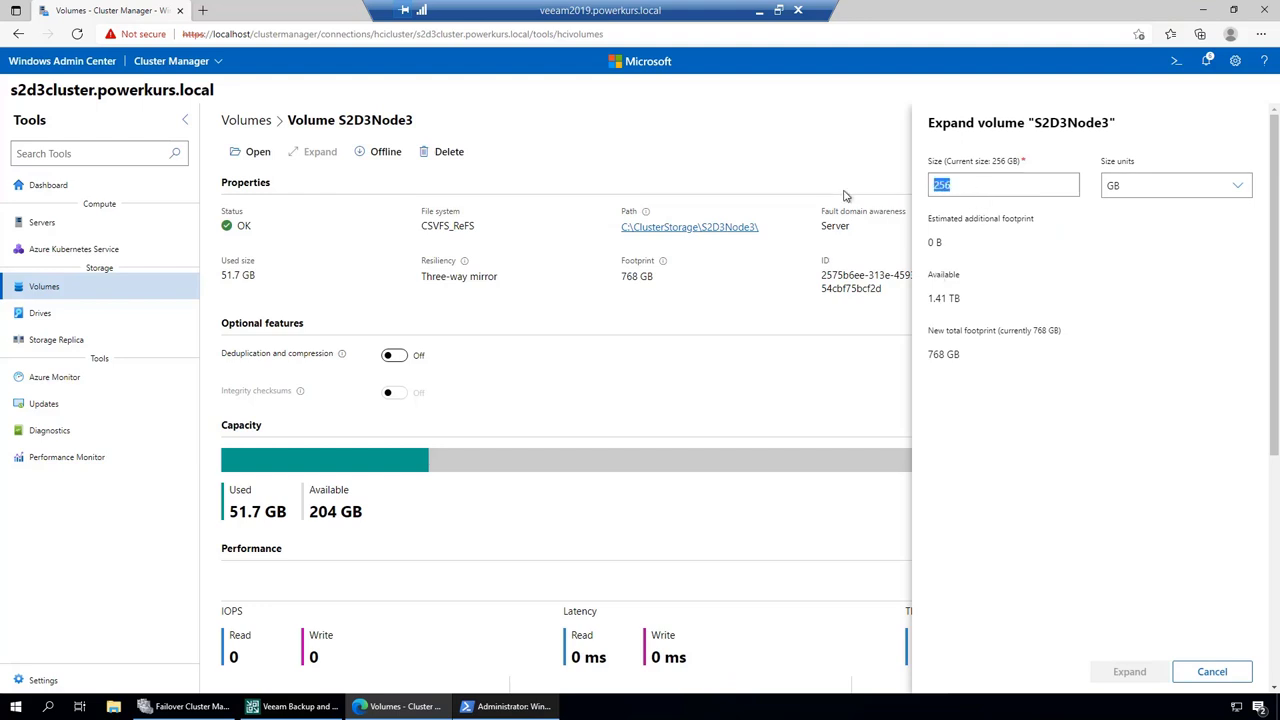
pyautogui.write('370')
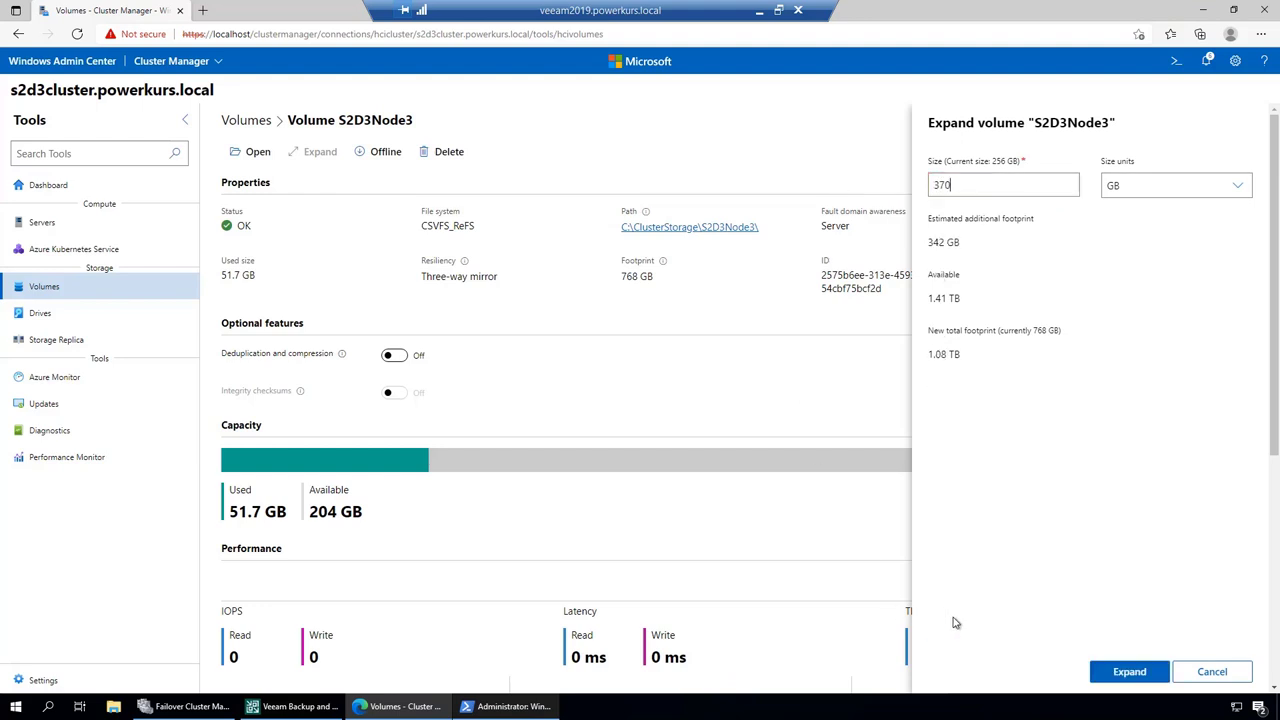
pyautogui.click(1130, 672)
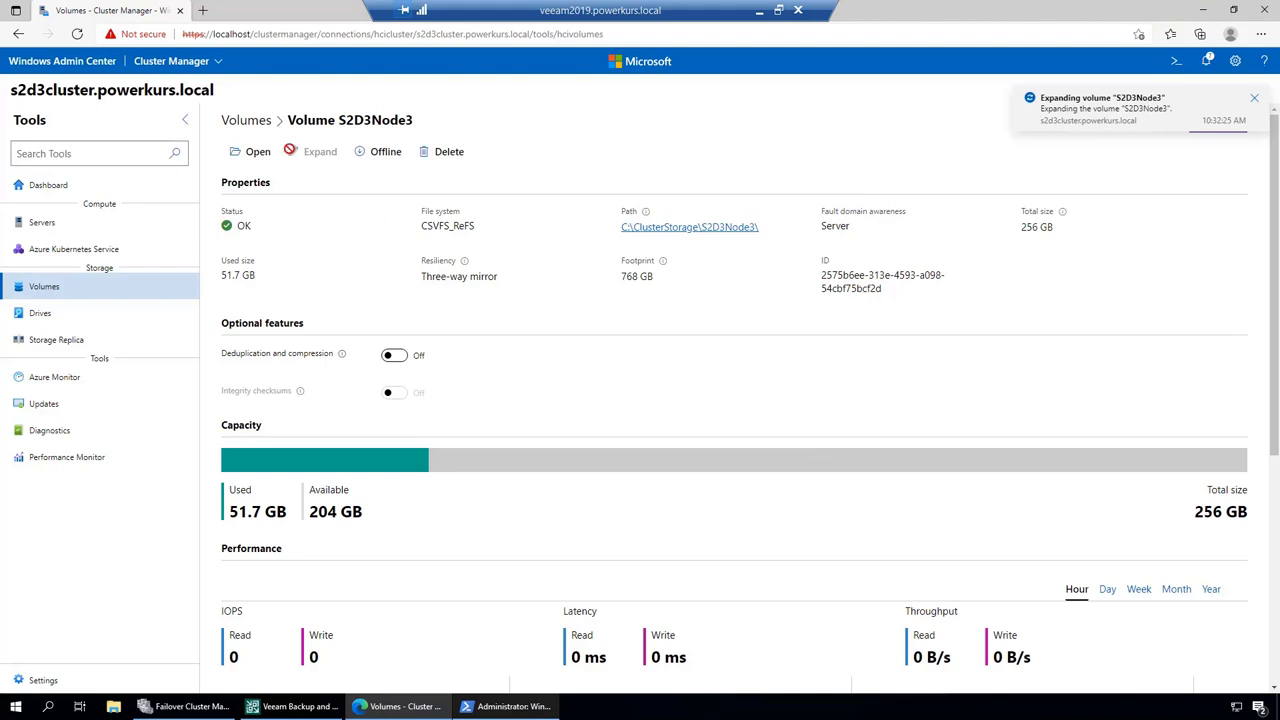
# Step: Return to the volume inventory and expand volume S2D3Node4 to a size of 370 GB
pyautogui.click(246, 121)
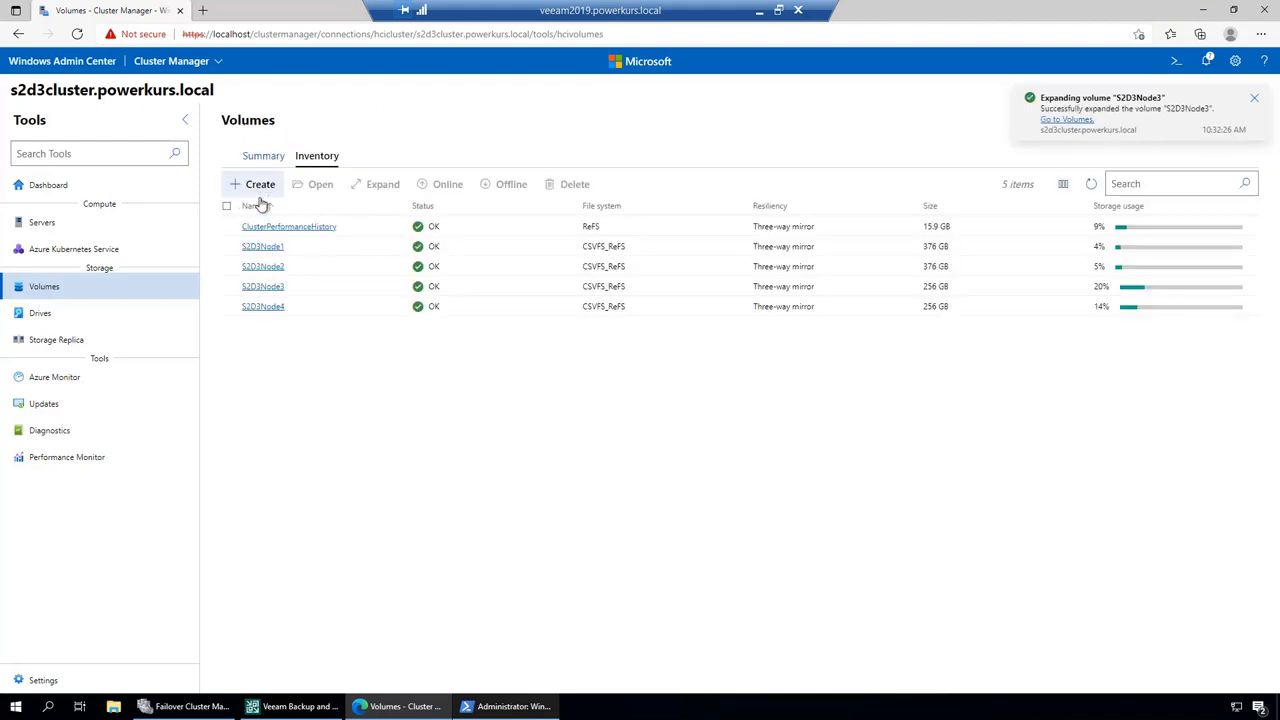
pyautogui.click(252, 308)
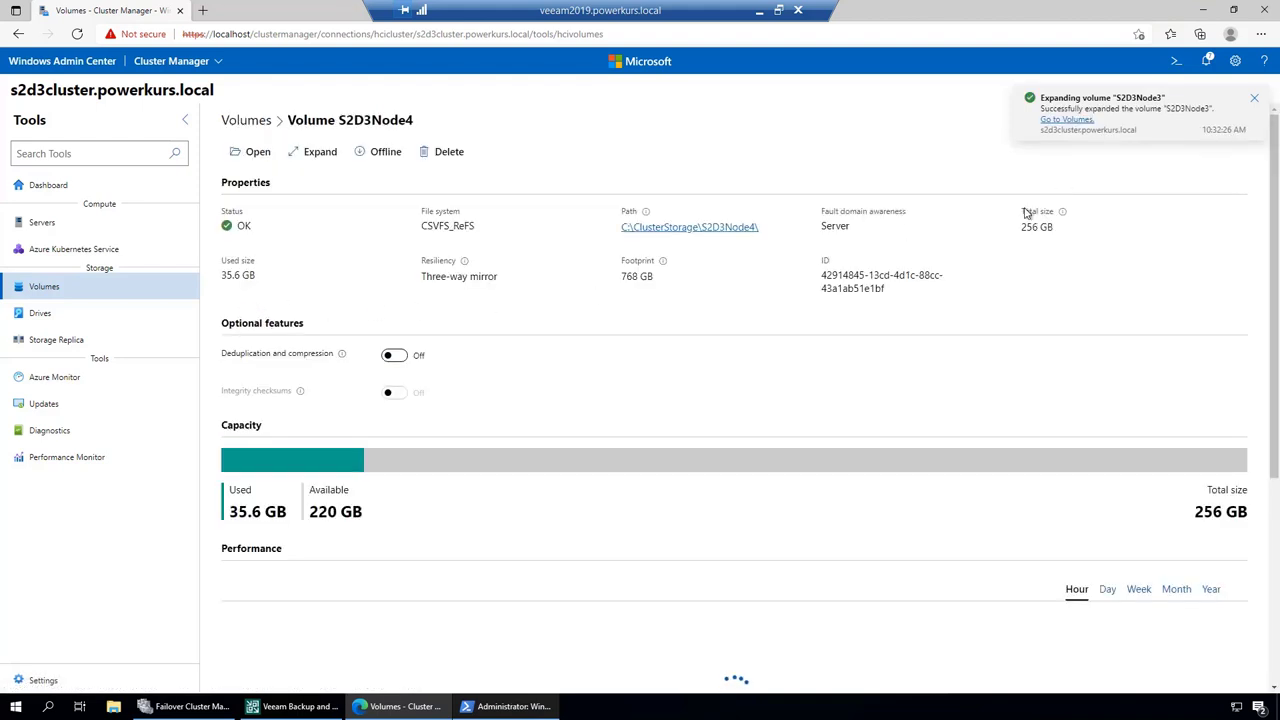
pyautogui.click(306, 155)
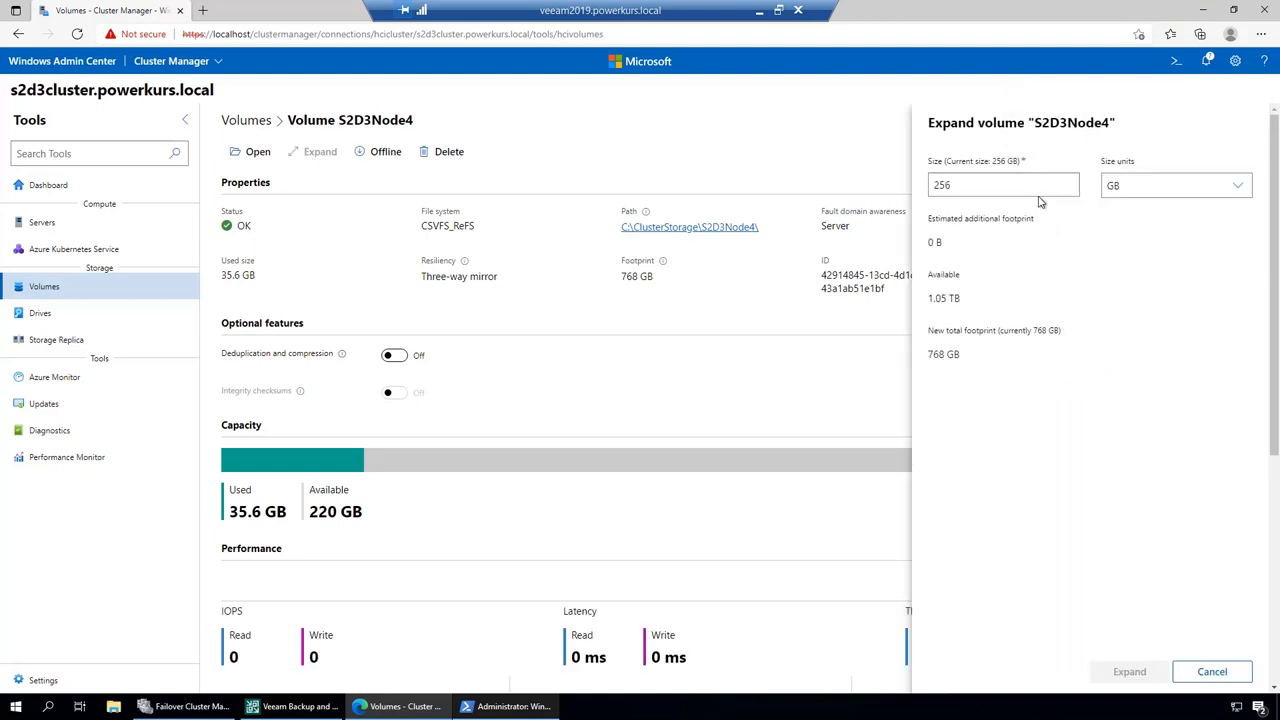
pyautogui.write('370')
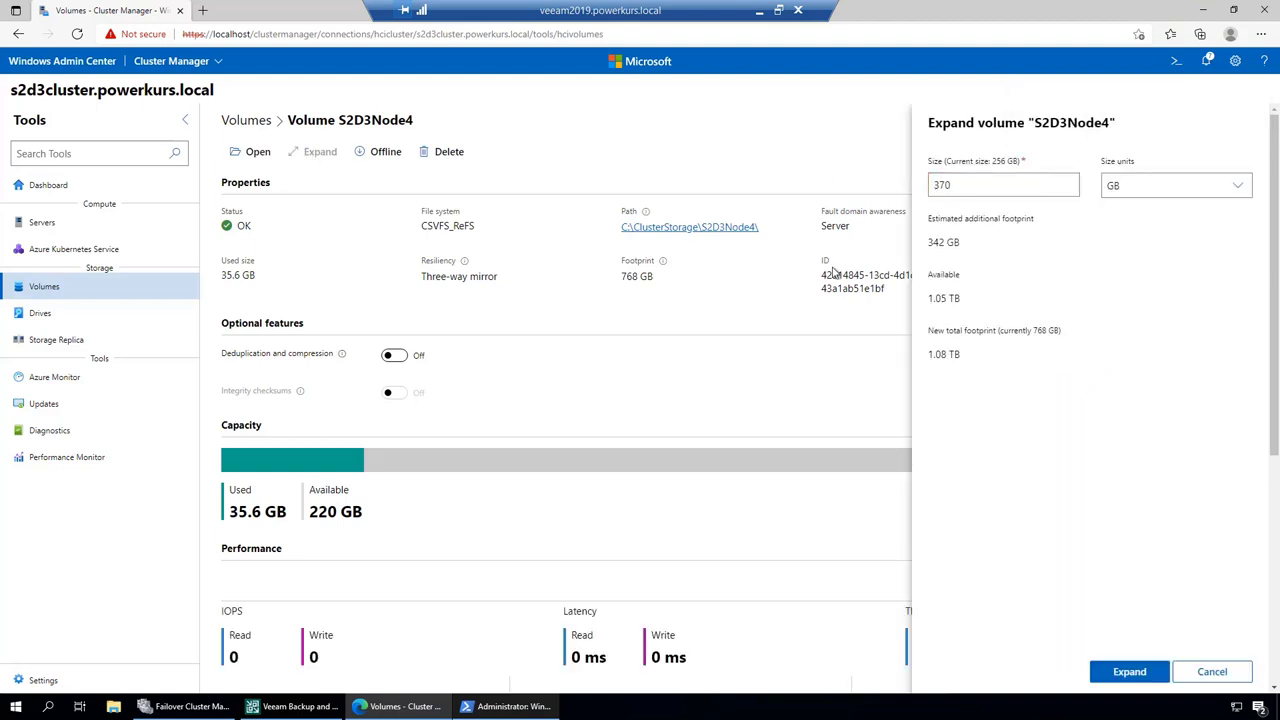
pyautogui.click(1123, 671)
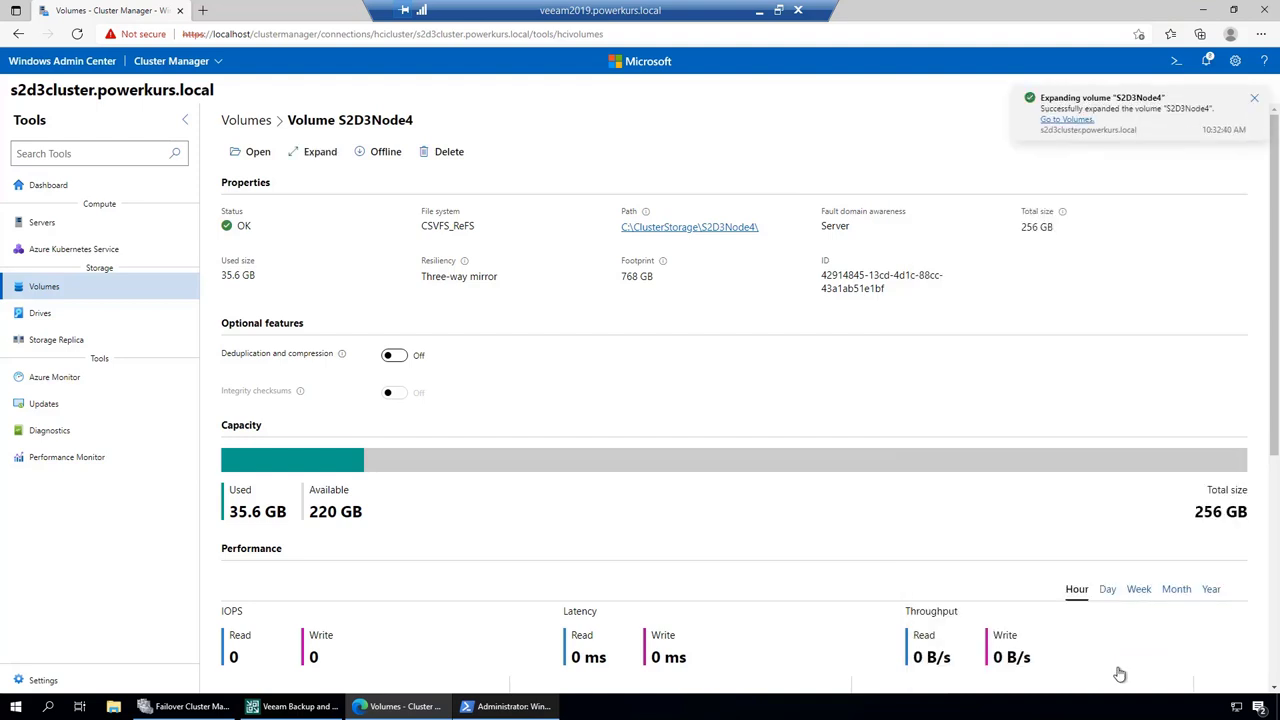
# Step: Check the volume sizes in the inventory and the cluster's drive capacity summary
pyautogui.click(246, 121)
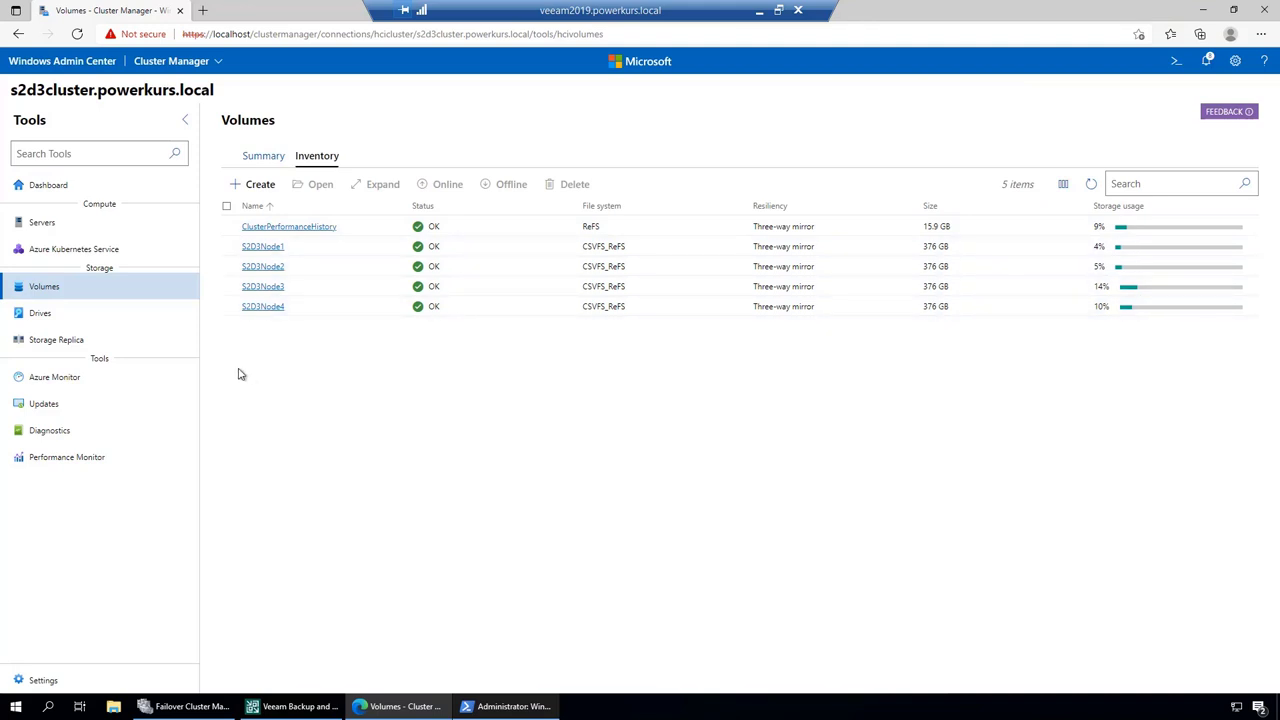
pyautogui.click(62, 316)
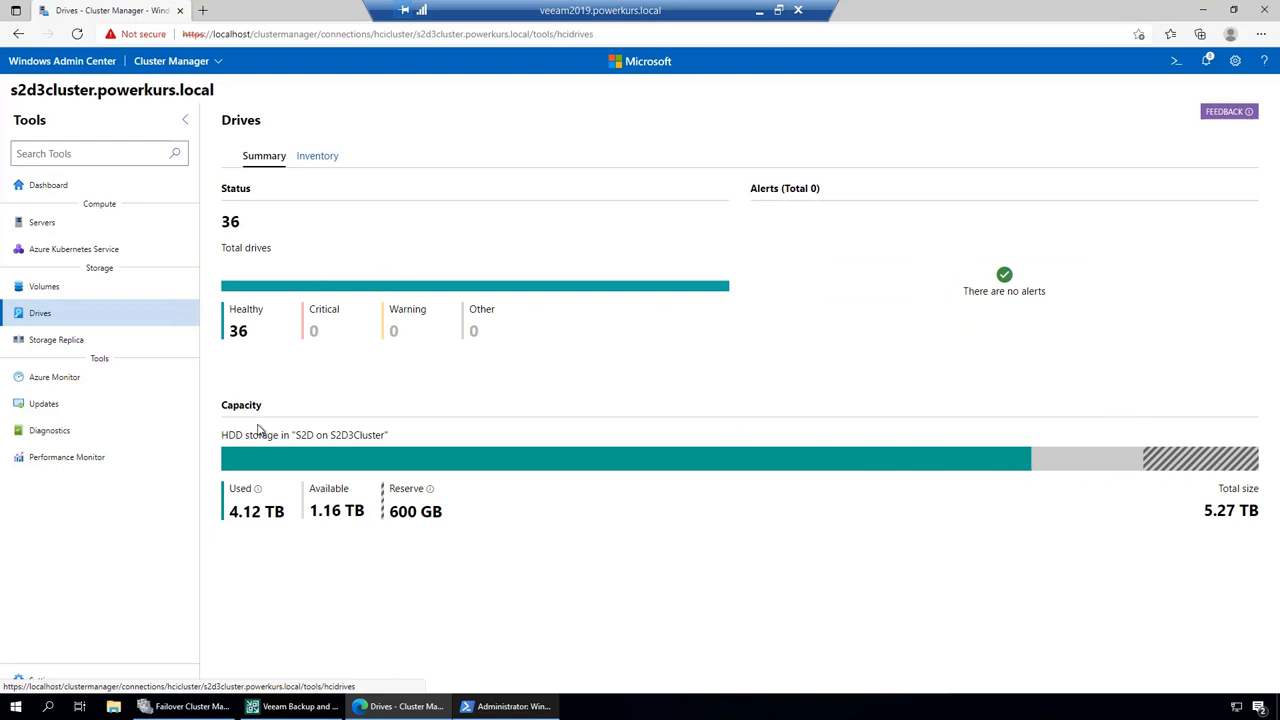
# Step: Switch to Veeam Backup and Replication and repopulate the capacity of the VeeamSOFS CSV2 repository extent in its repository settings
pyautogui.click(271, 716)
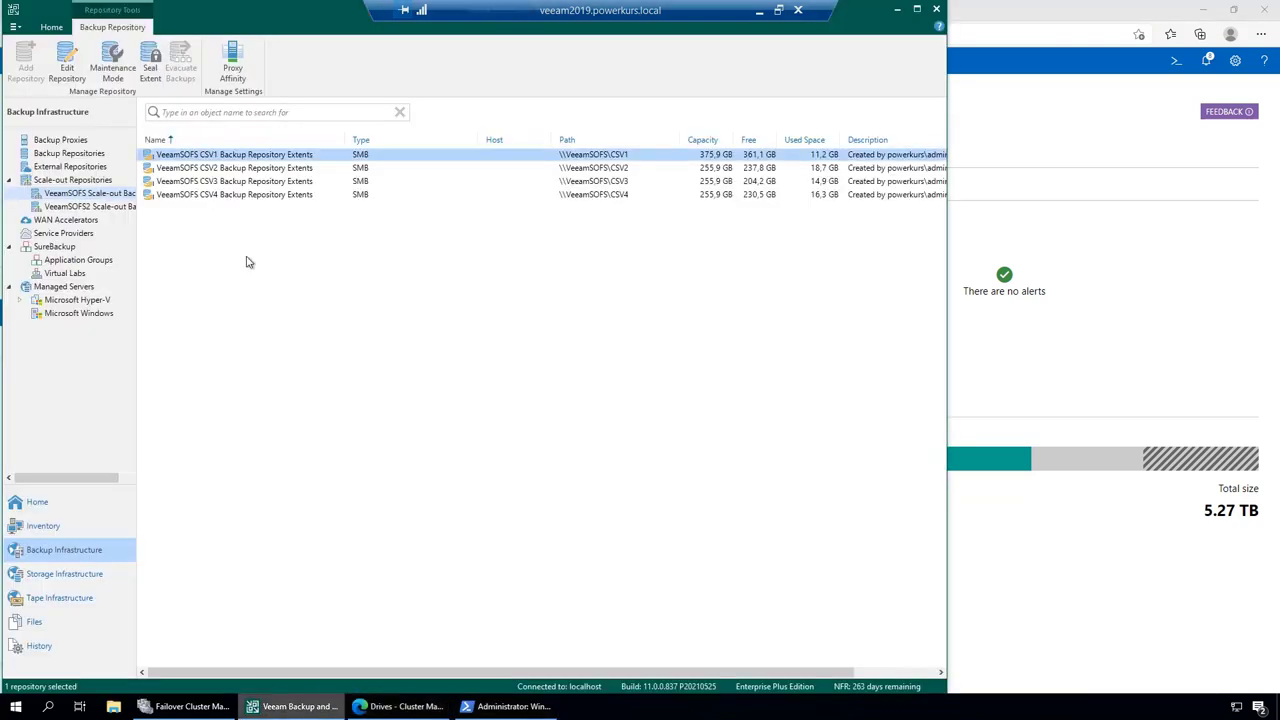
pyautogui.click(280, 170)
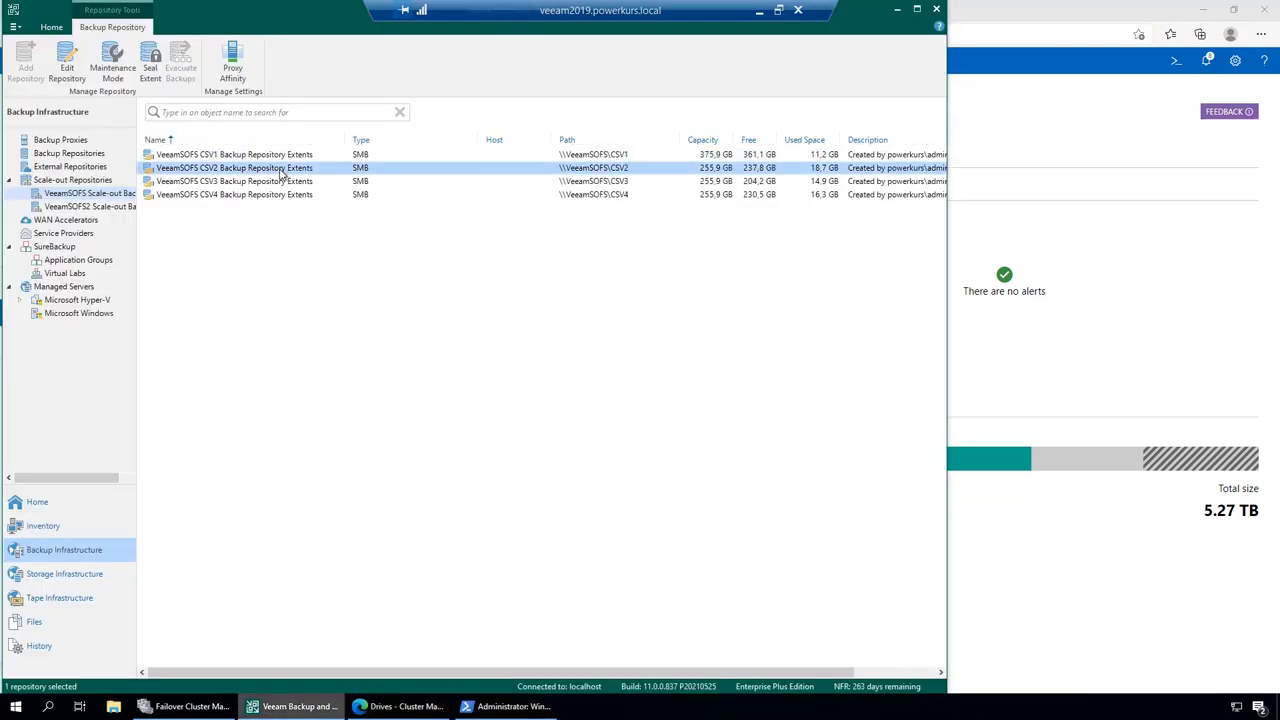
pyautogui.rightClick(280, 170)
pyautogui.click(316, 245)
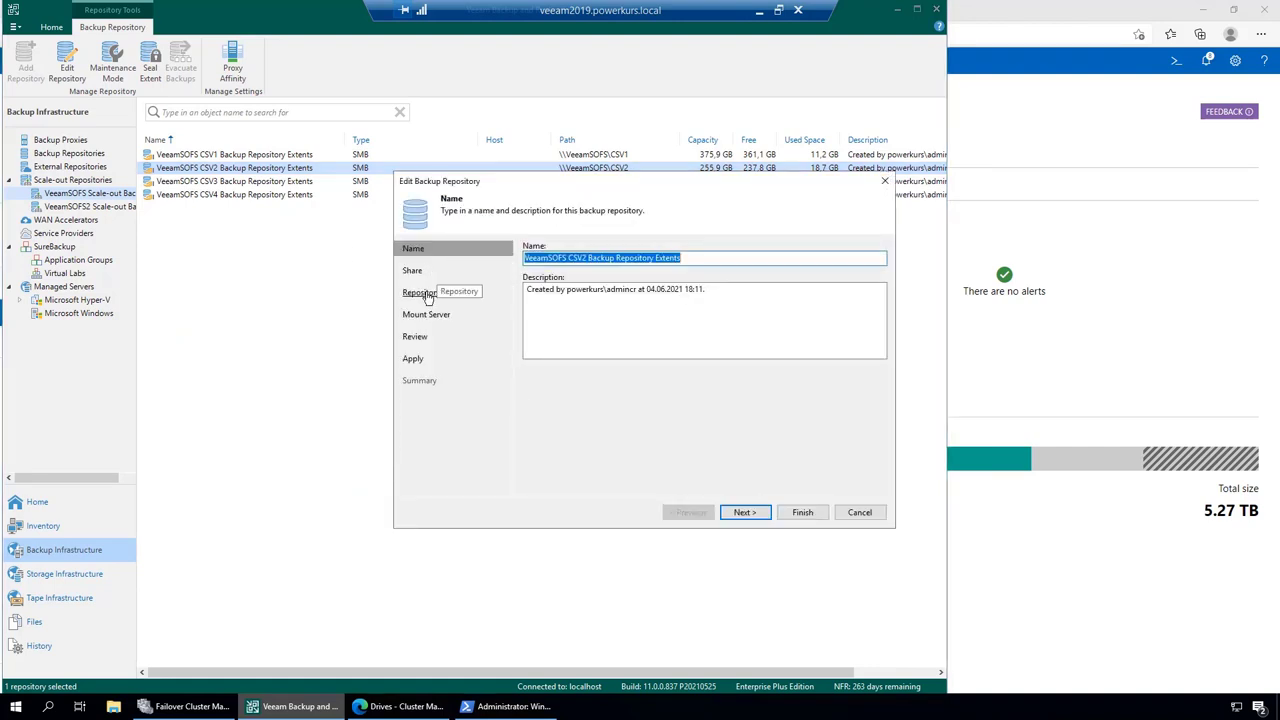
pyautogui.click(428, 296)
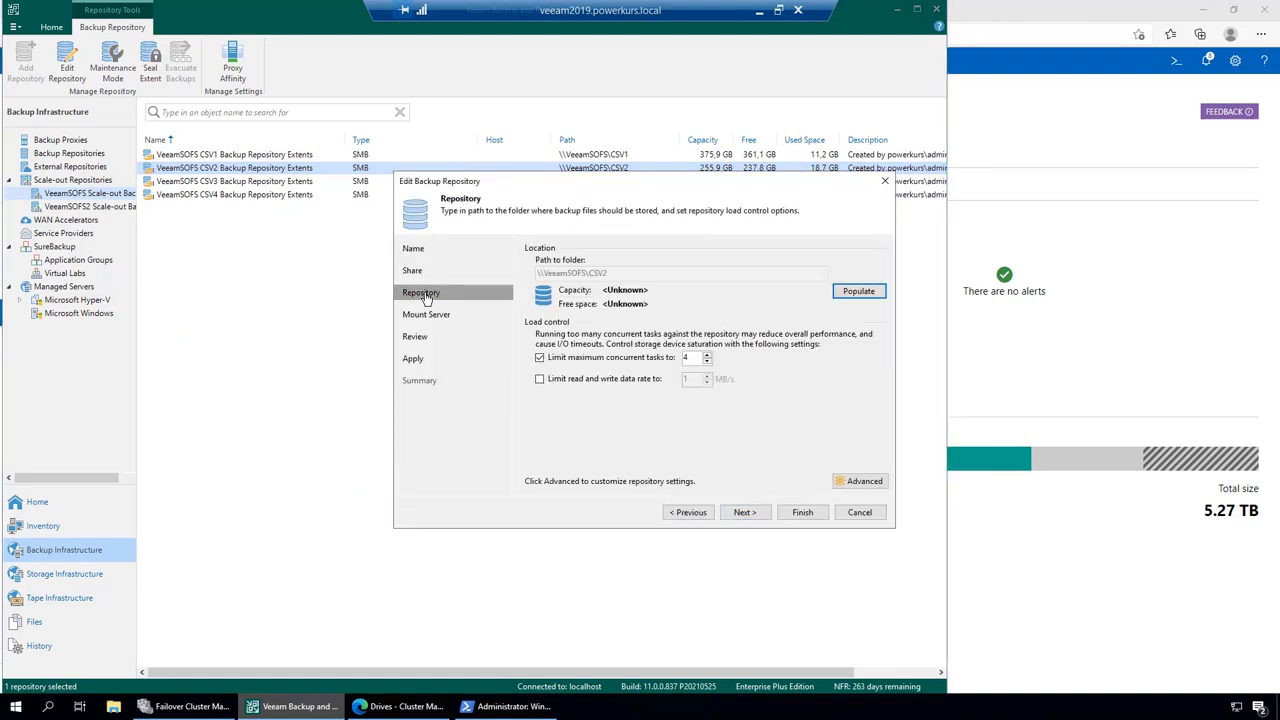
pyautogui.click(855, 296)
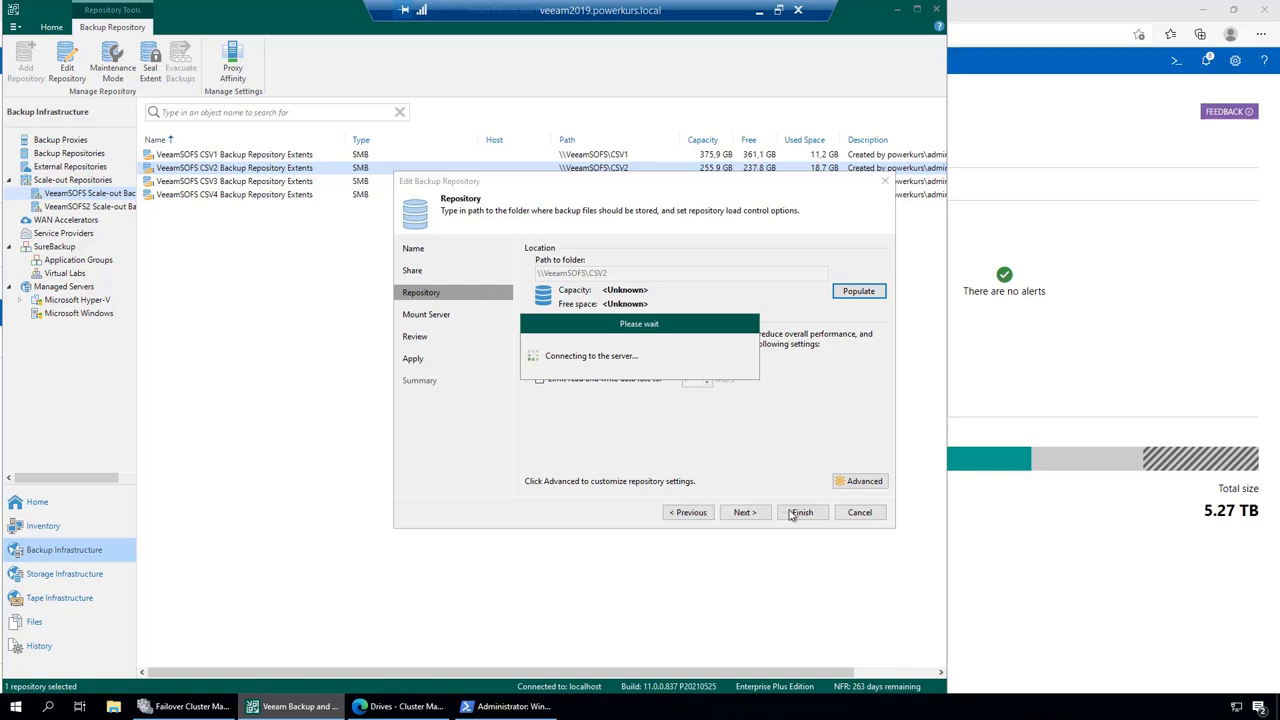